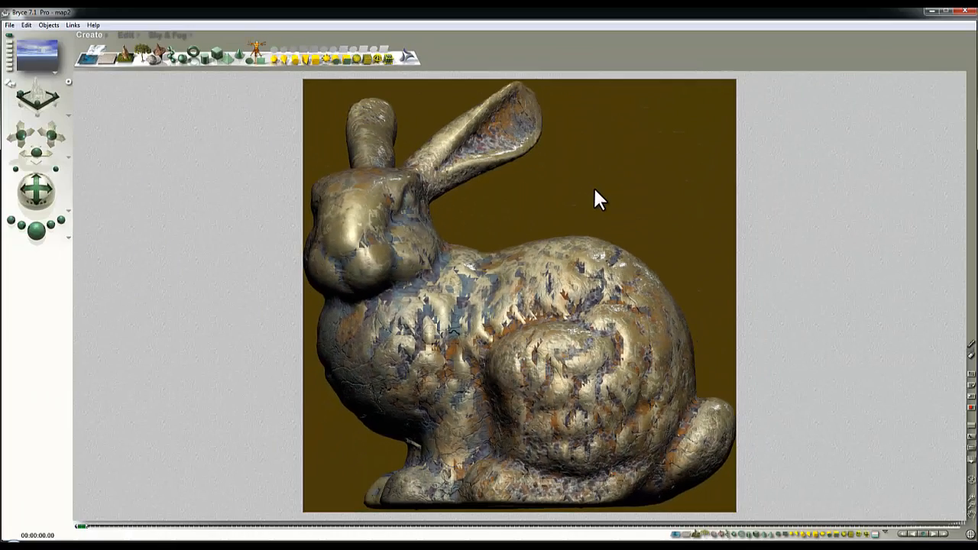
- Disable the OldHeatingRoom_1280.hdr image as a backdrop in the Sky Lab's IBL settings
left_click(176, 35)
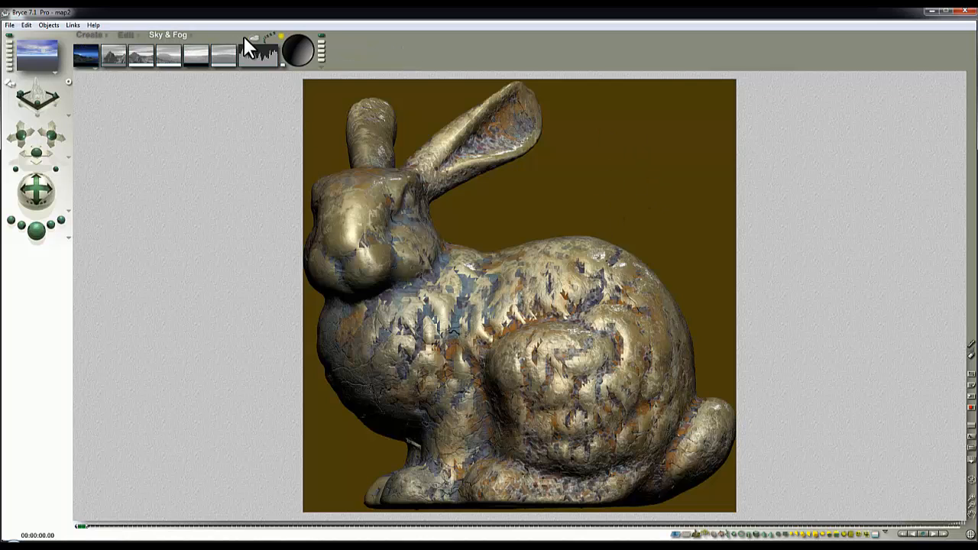
left_click(318, 53)
left_click(648, 137)
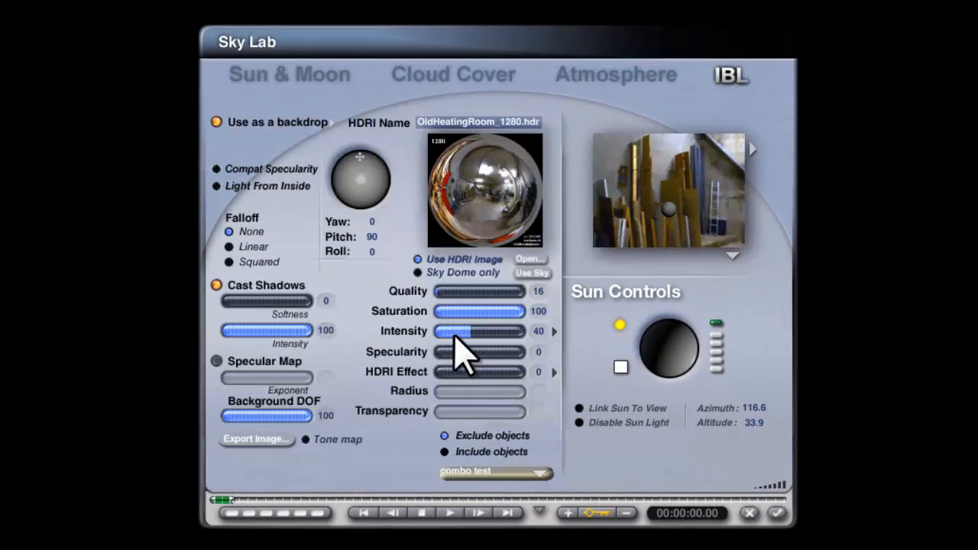
left_click(217, 123)
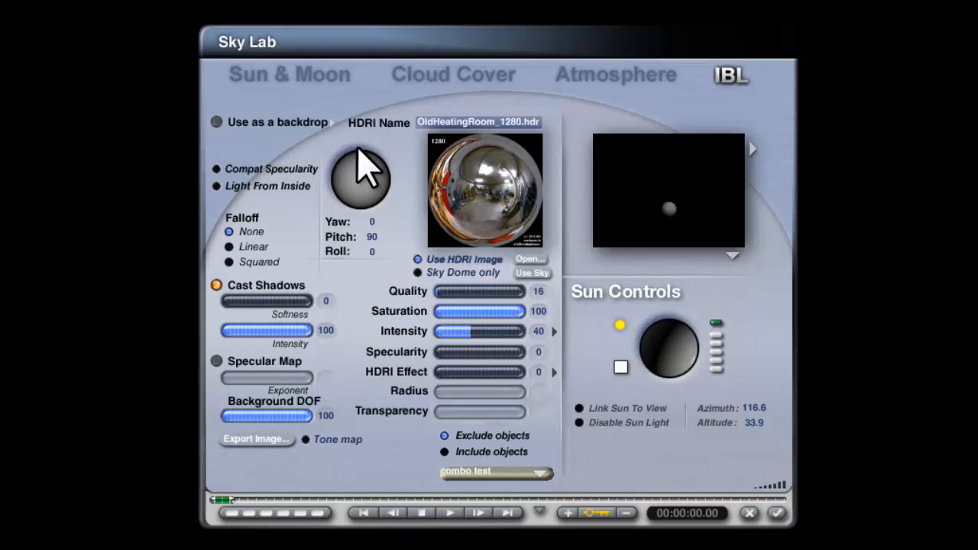
left_click(774, 522)
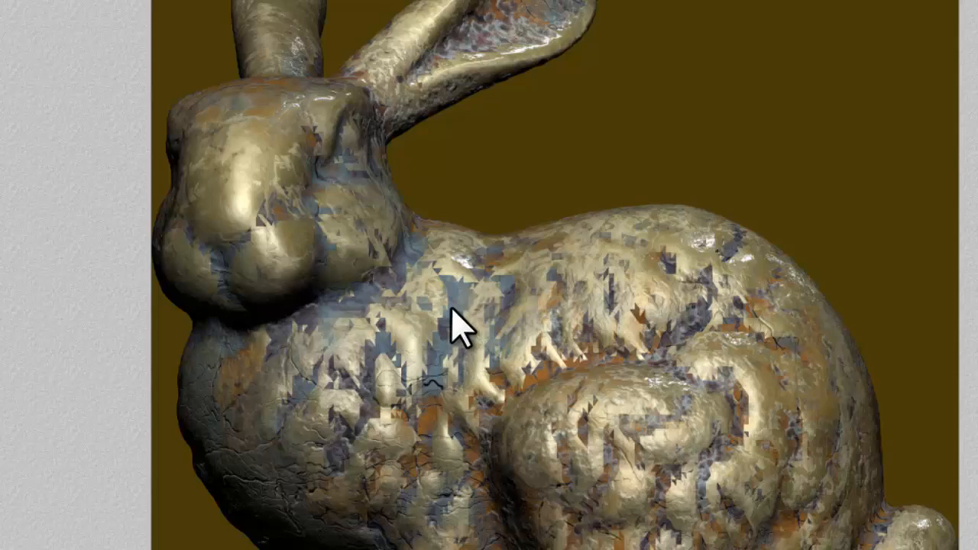
- Set the bunny material's diffusion to 0 and ambience to 100, and drive the ambience value with texture channel A
key("Escape")
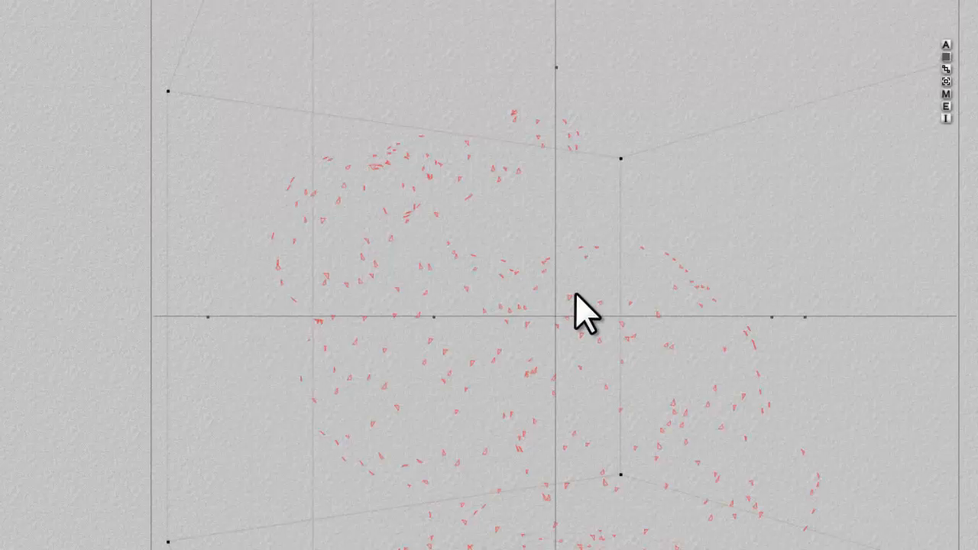
left_click(946, 93)
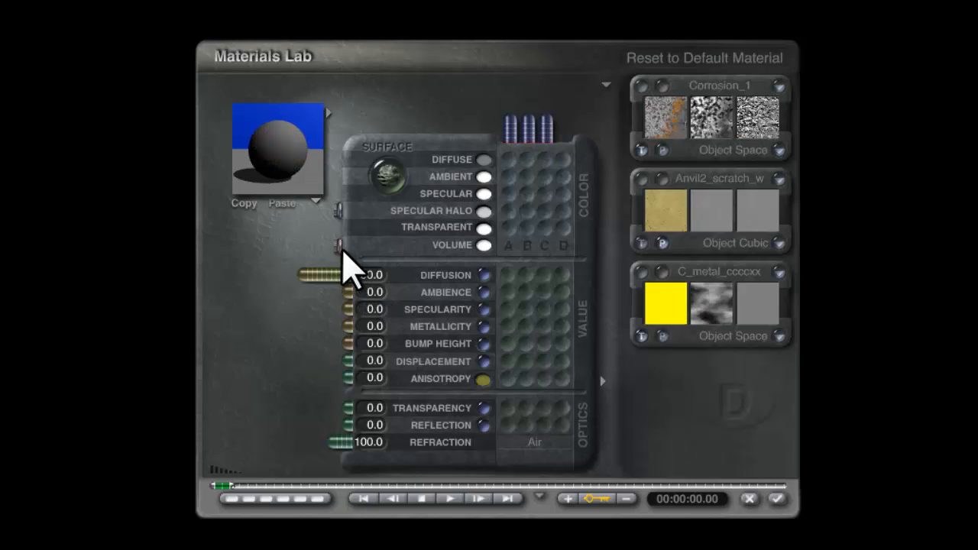
left_click_drag(304, 275, 201, 299)
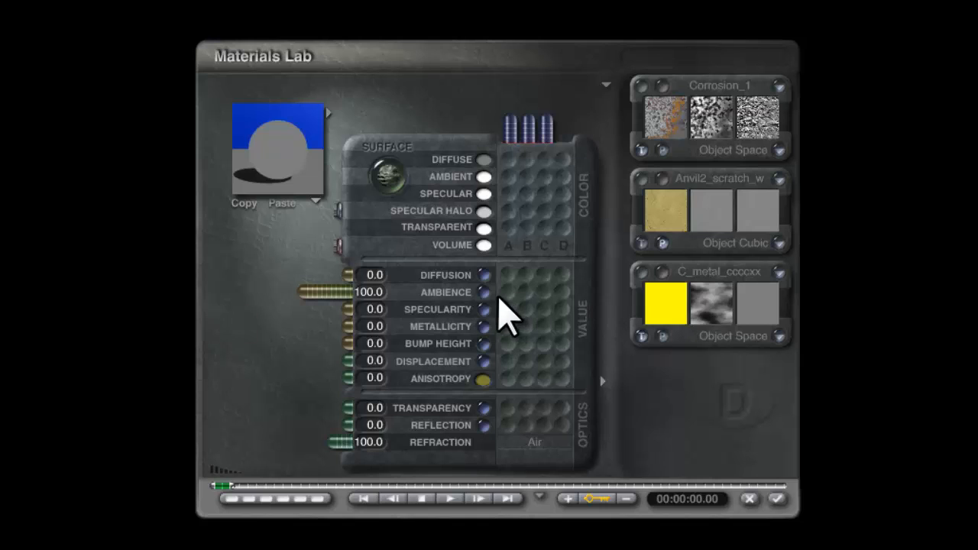
left_click(507, 293)
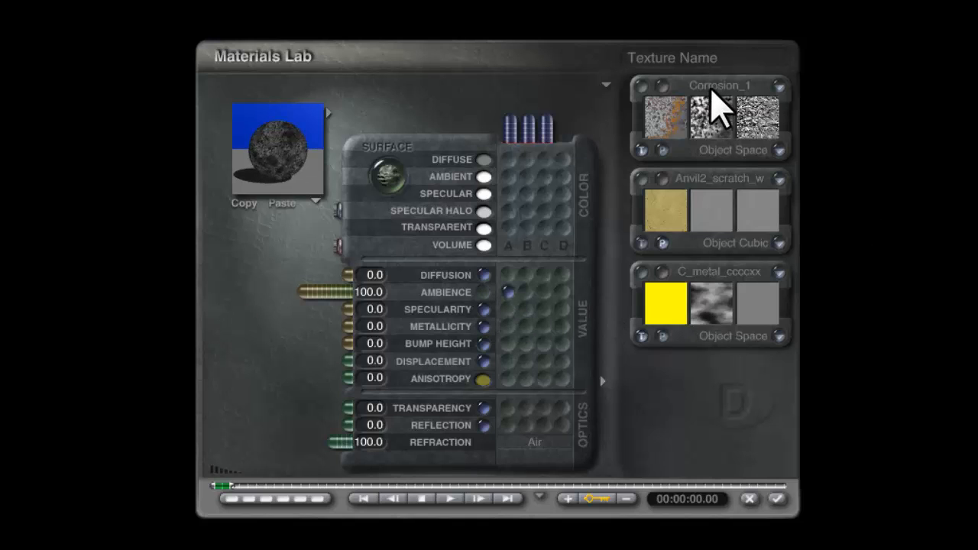
- Replace the Corrosion_1 texture in channel A with Basic Altitude from the Basic texture category
left_click(715, 107)
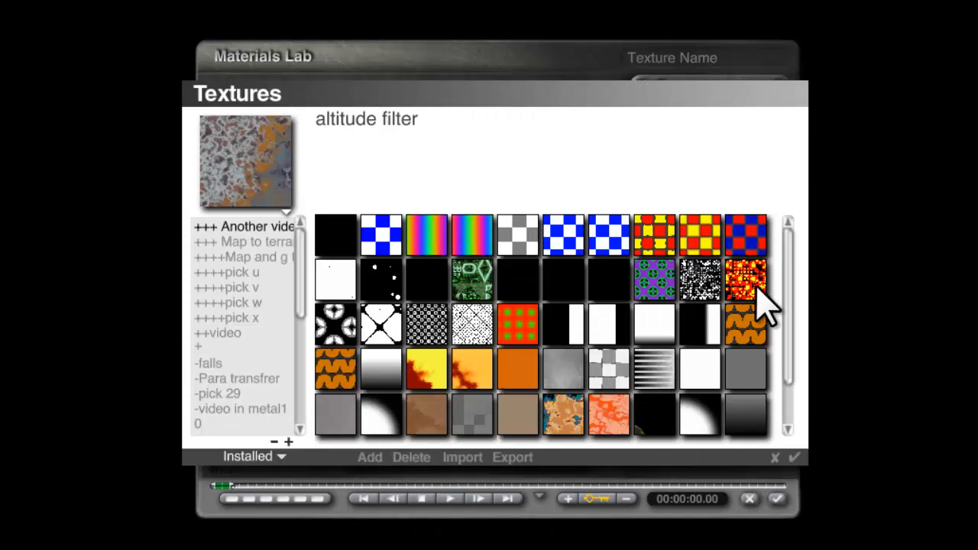
left_click_drag(300, 284, 300, 328)
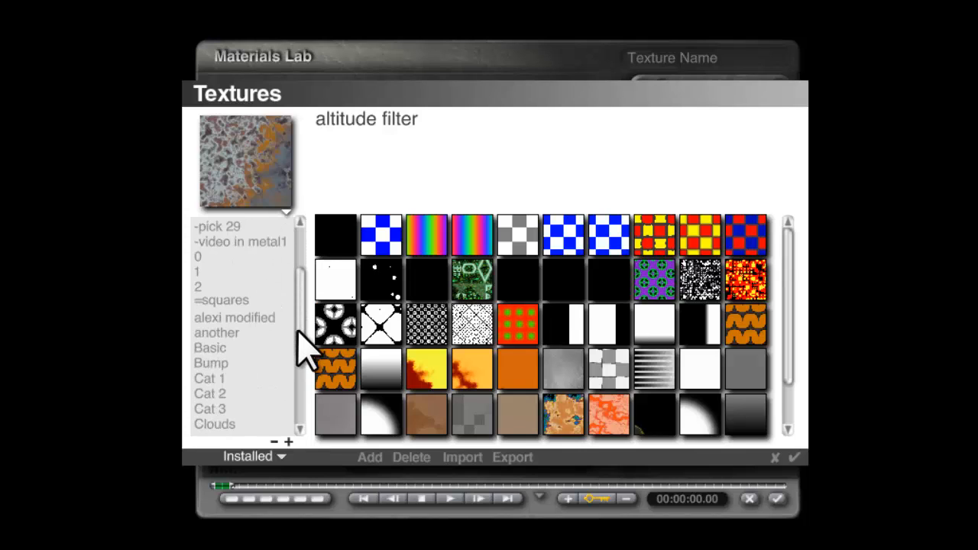
left_click(209, 348)
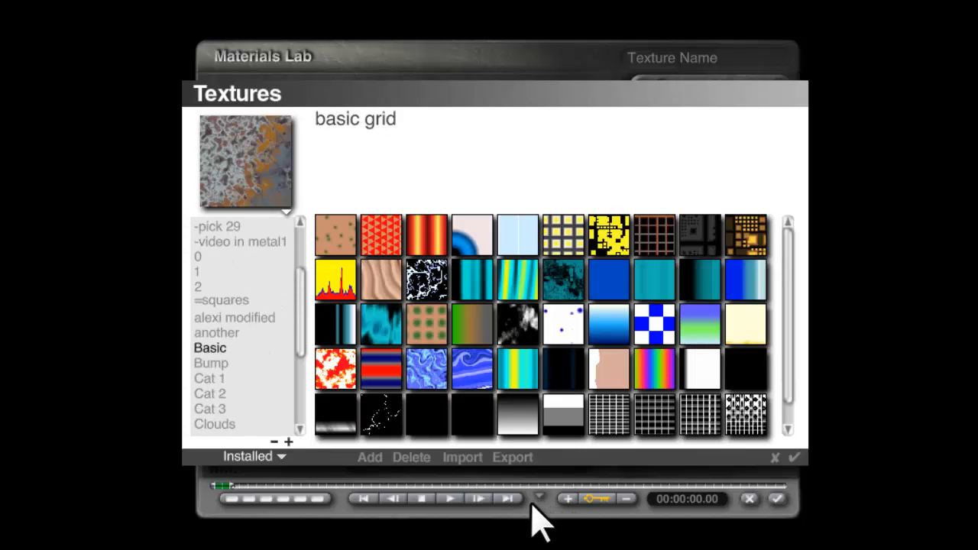
left_click(604, 336)
left_click(795, 457)
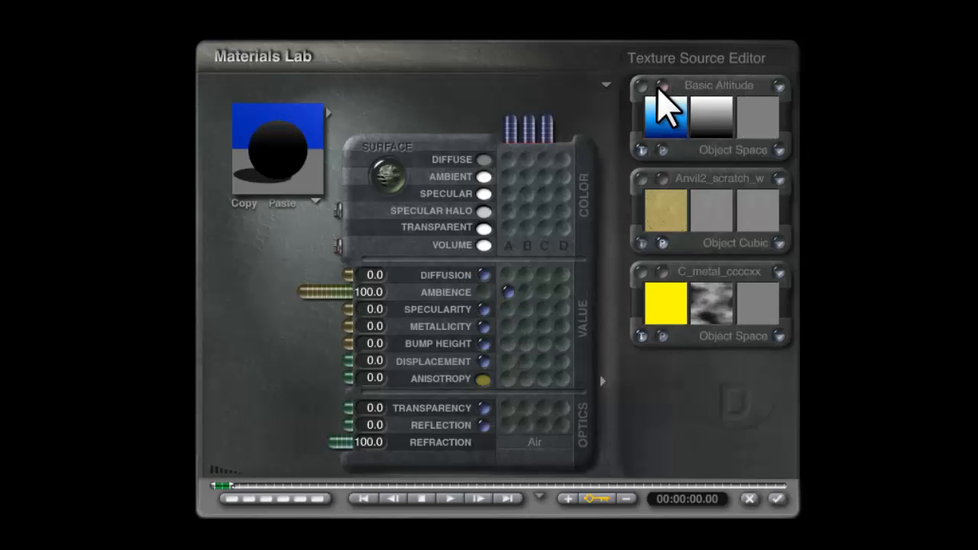
- Restrict component 1 of the Basic Altitude texture to alpha output in the Deep Texture Editor
left_click(658, 87)
left_click(391, 219)
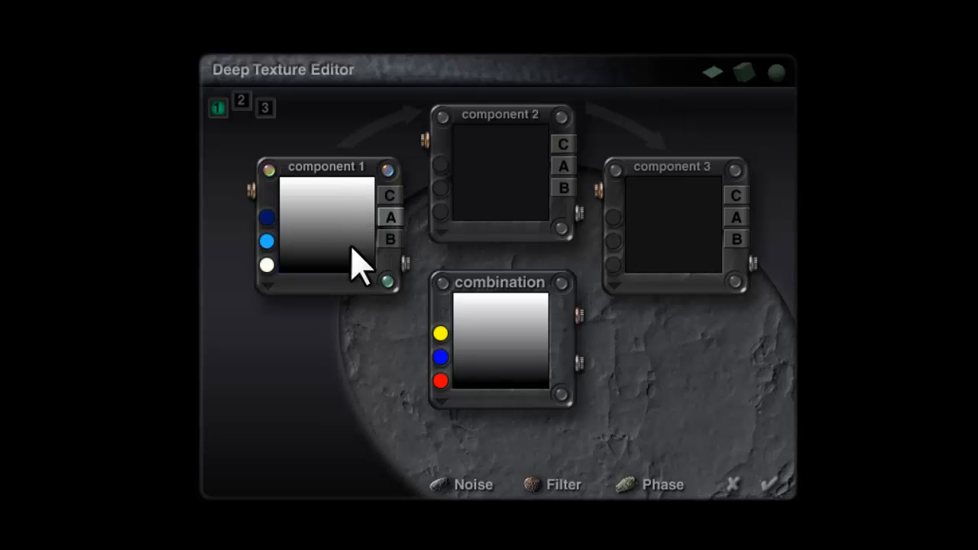
left_click(770, 487)
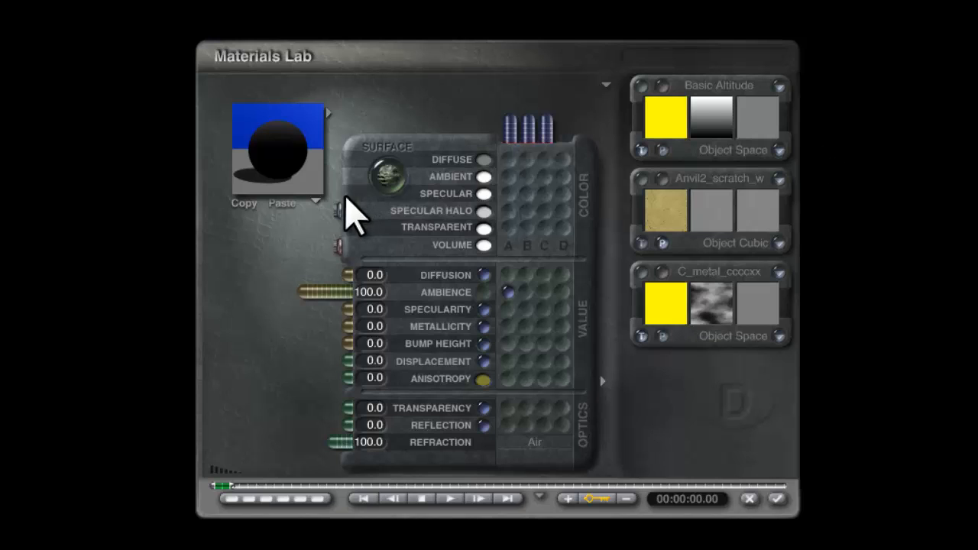
- Adjust the view of the material preview and set the Basic Altitude texture's mapping mode to Object Front
left_click(315, 202)
left_click(371, 347)
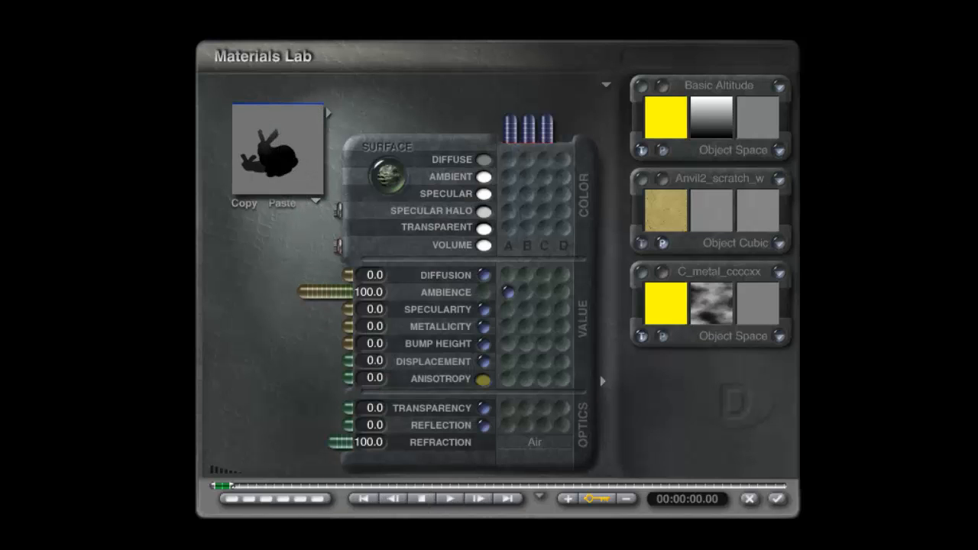
left_click(780, 150)
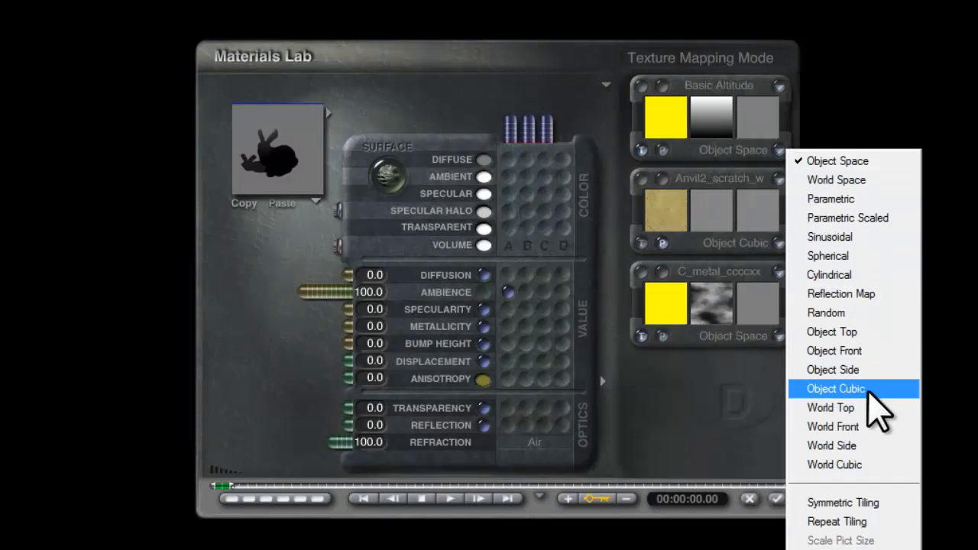
left_click(833, 351)
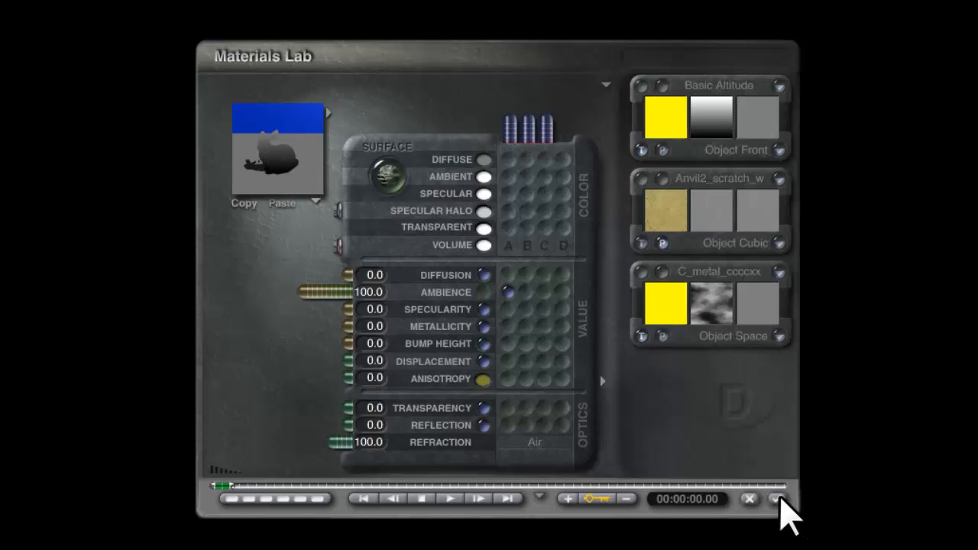
left_click(778, 499)
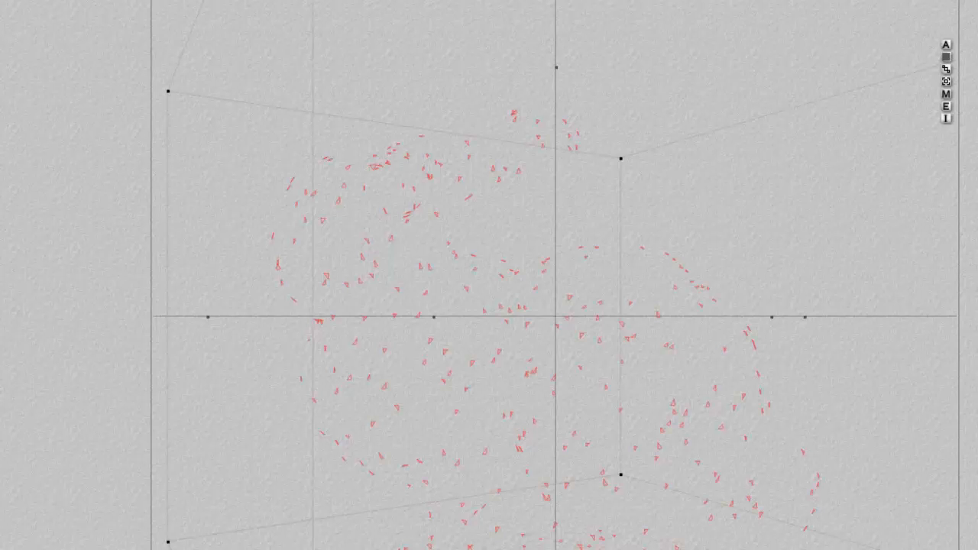
- Render the bunny's altitude gradient and change the sky's ambient colour to white
key("ctrl+r")
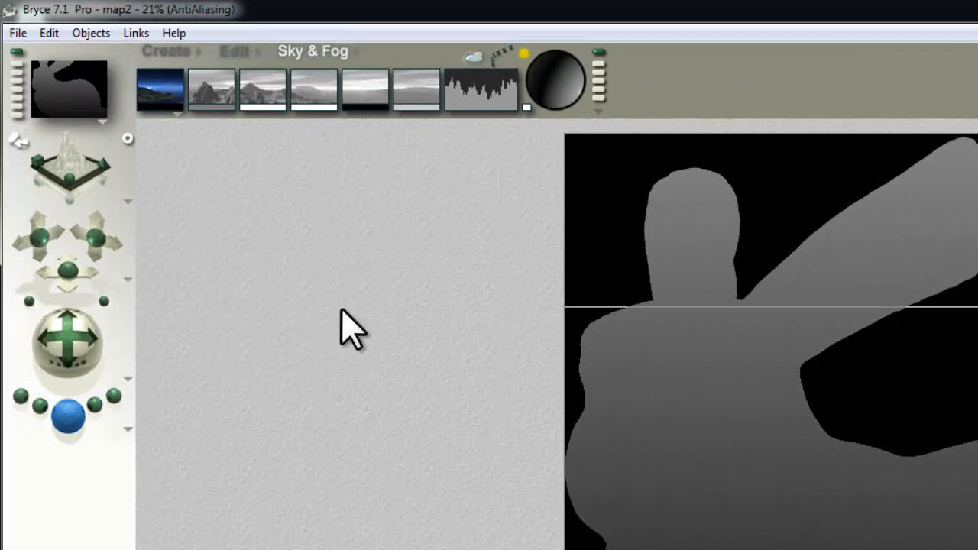
left_click_drag(224, 109, 268, 166)
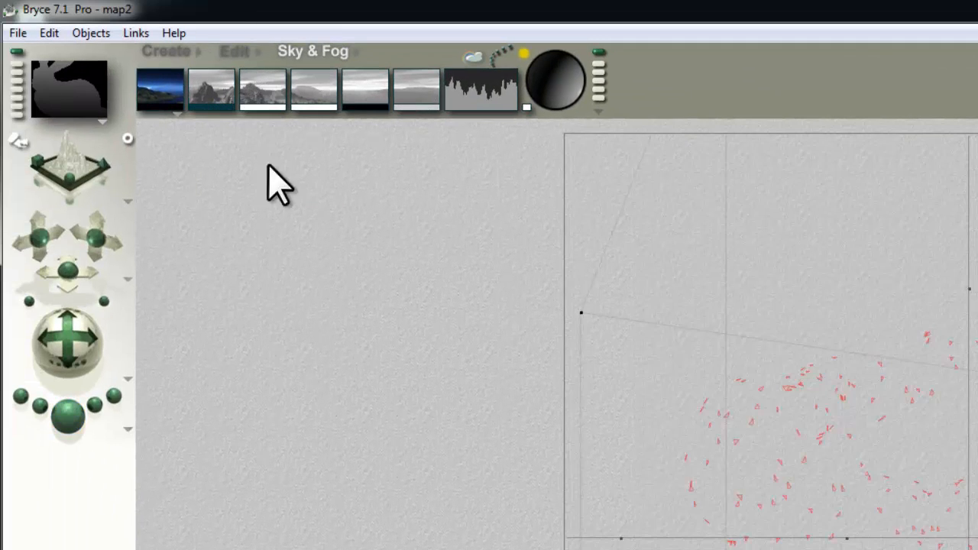
left_click_drag(214, 108, 263, 107)
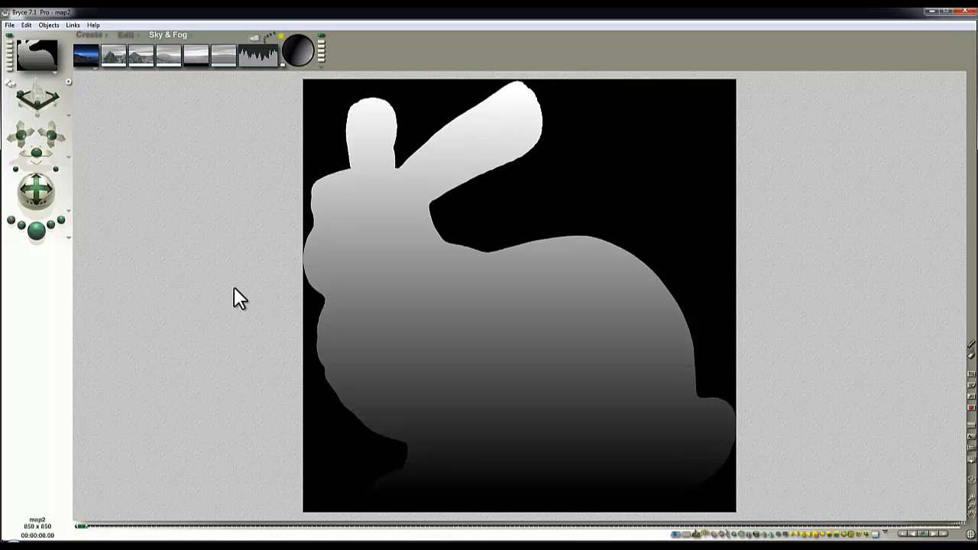
- Inspect the bunny in the orthographic views and set its origin to 0, 0, 0 in the object attributes
key("4")
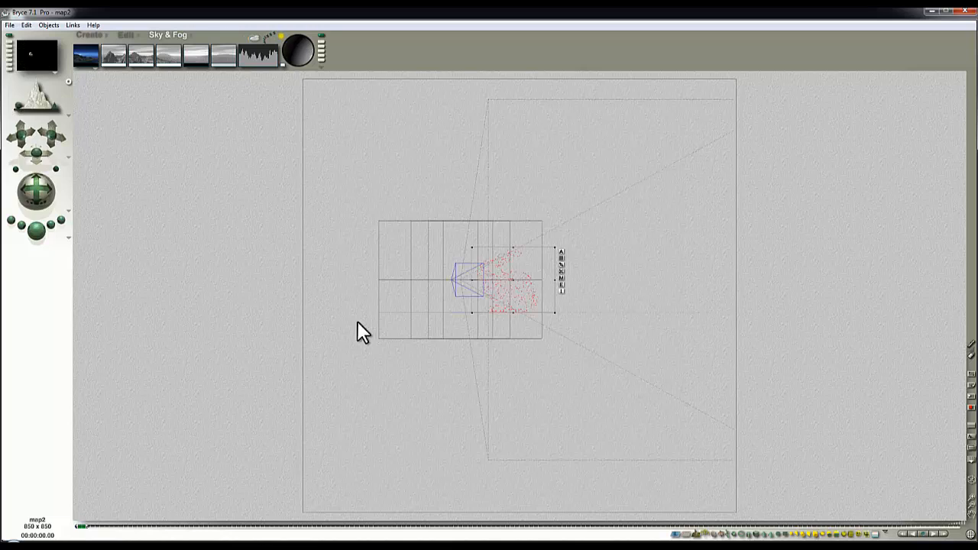
key("1")
key("2")
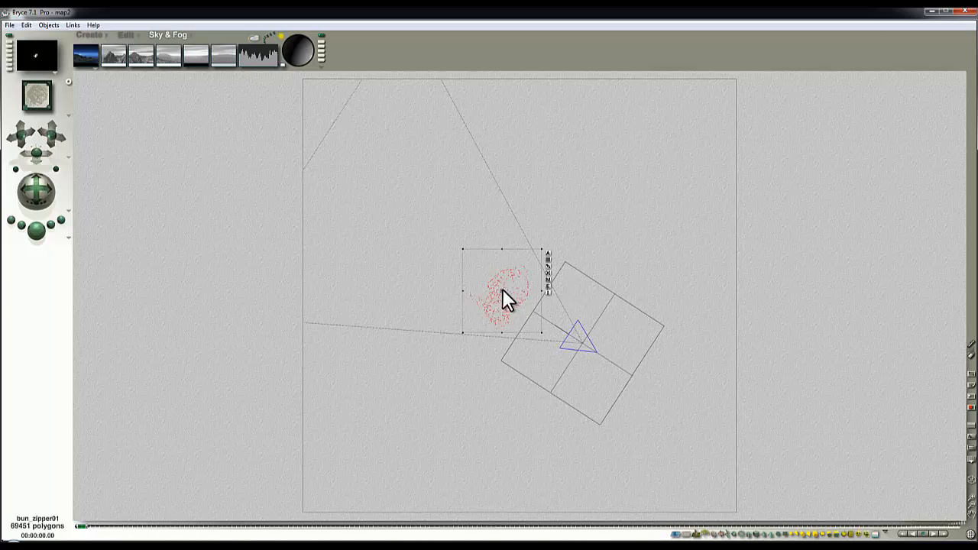
key("3")
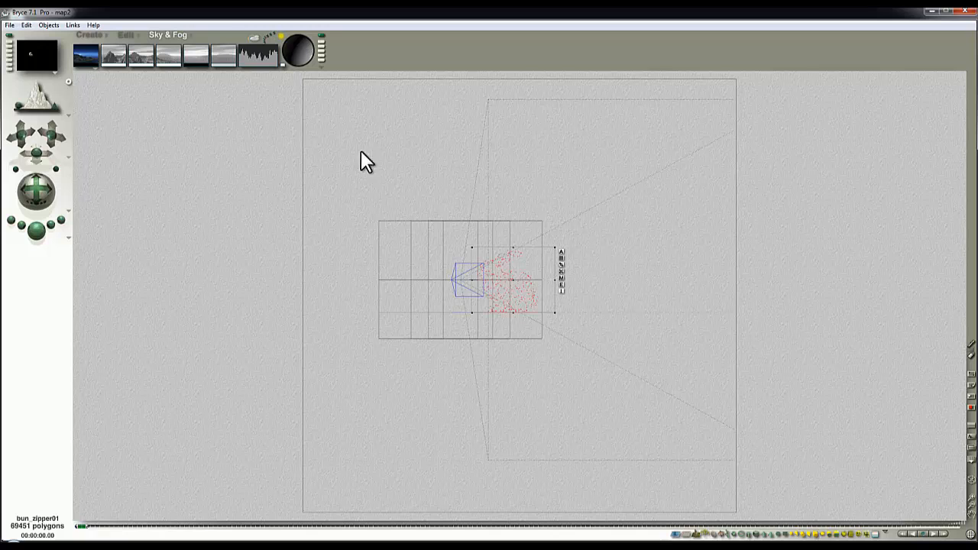
key("2")
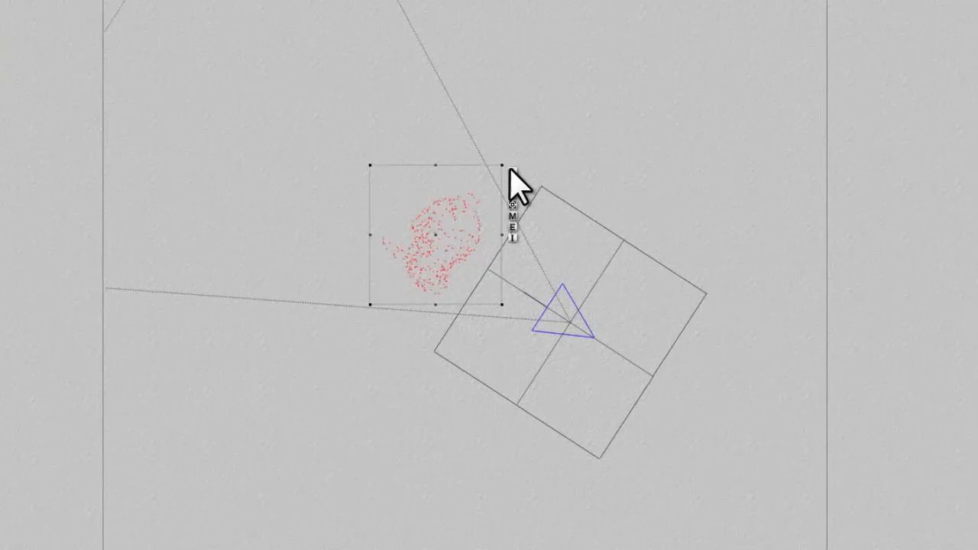
left_click(548, 253)
left_click(580, 346)
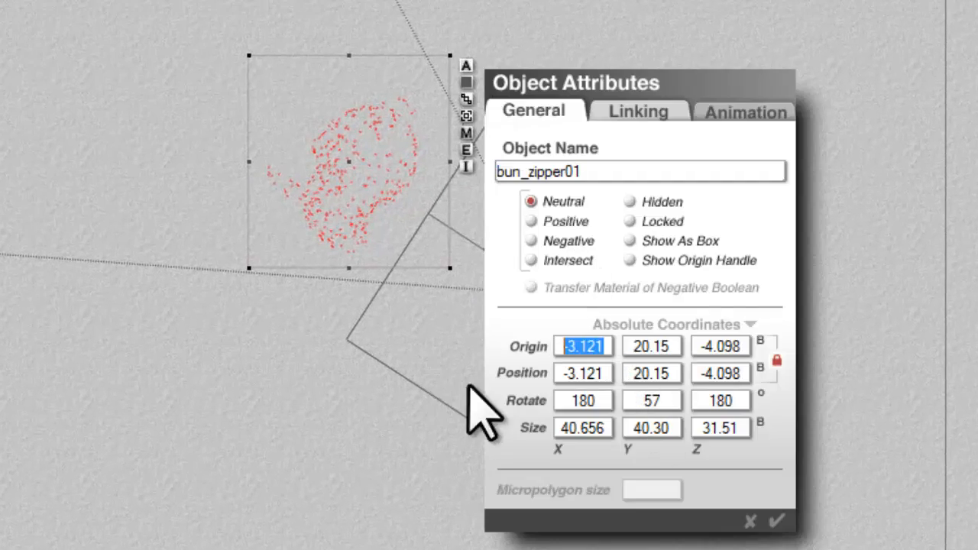
type("0")
key("Tab")
type("0")
key("Tab")
type("0")
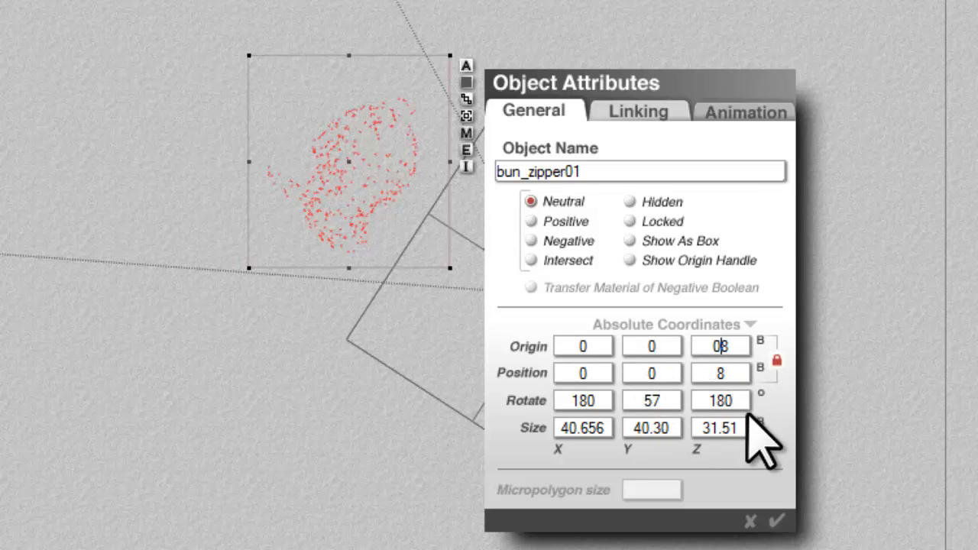
- Set the bunny's X, Y and Z rotation to 0 and apply the attributes
left_click(741, 405)
type("0")
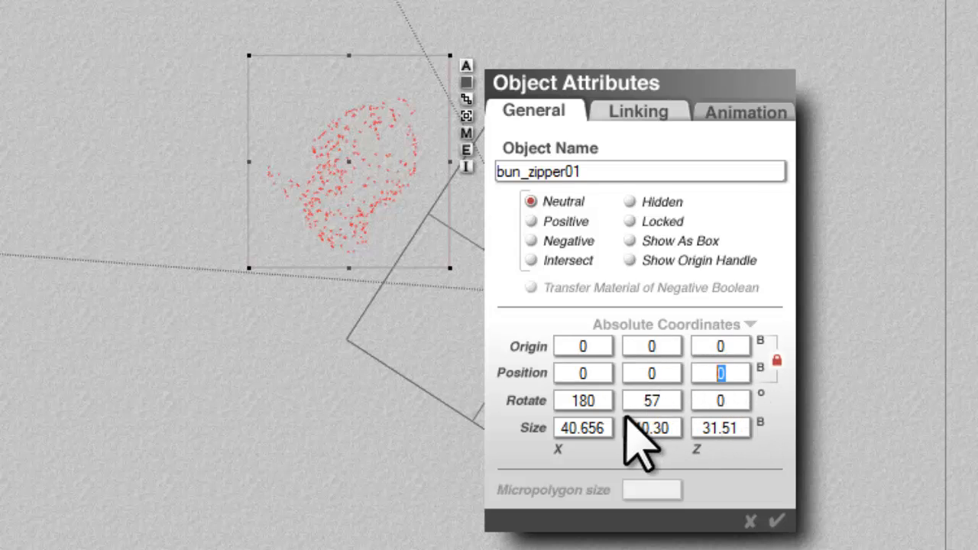
left_click(652, 401)
type("0")
left_click(584, 403)
type("0")
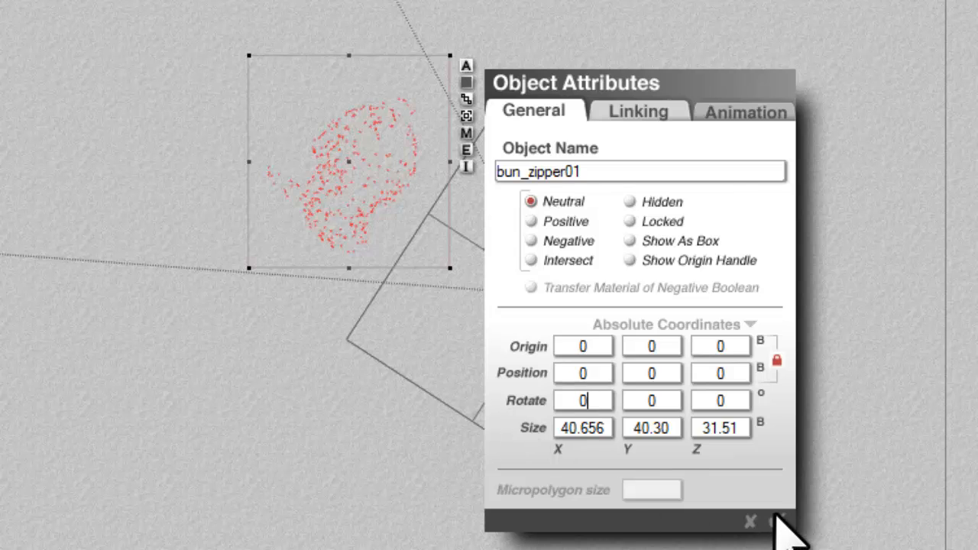
left_click(776, 520)
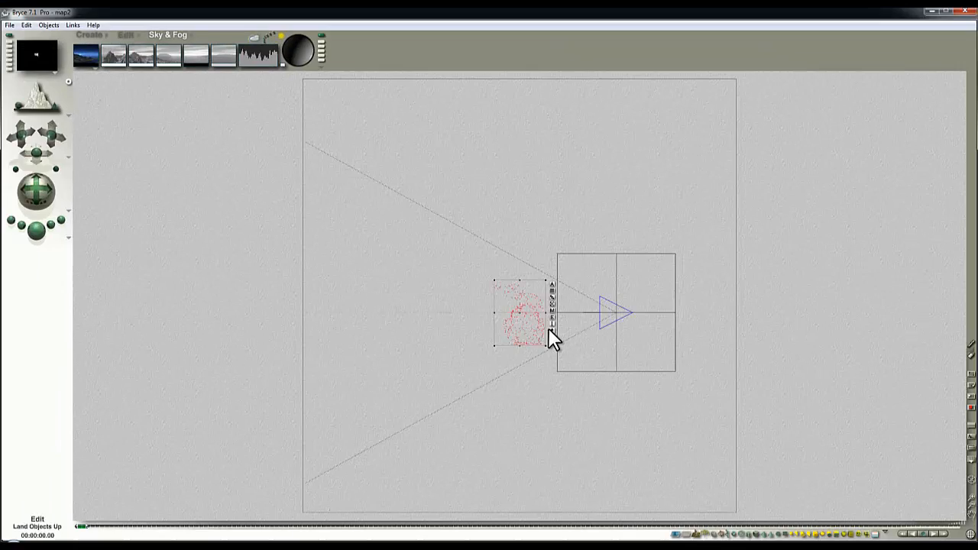
- Rotate the bunny 90 degrees around the X axis and render it from the camera view
left_click(125, 34)
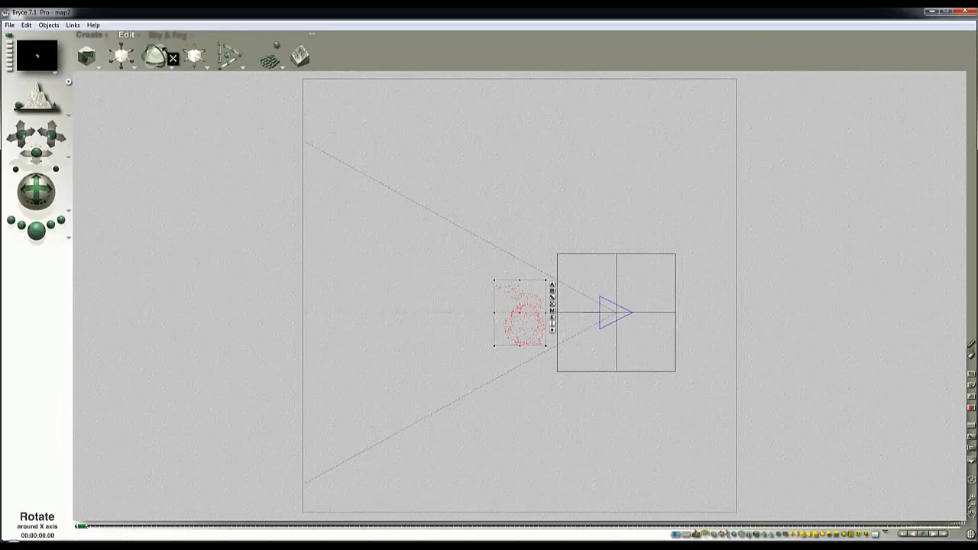
left_click_drag(172, 59, 196, 58, "shift")
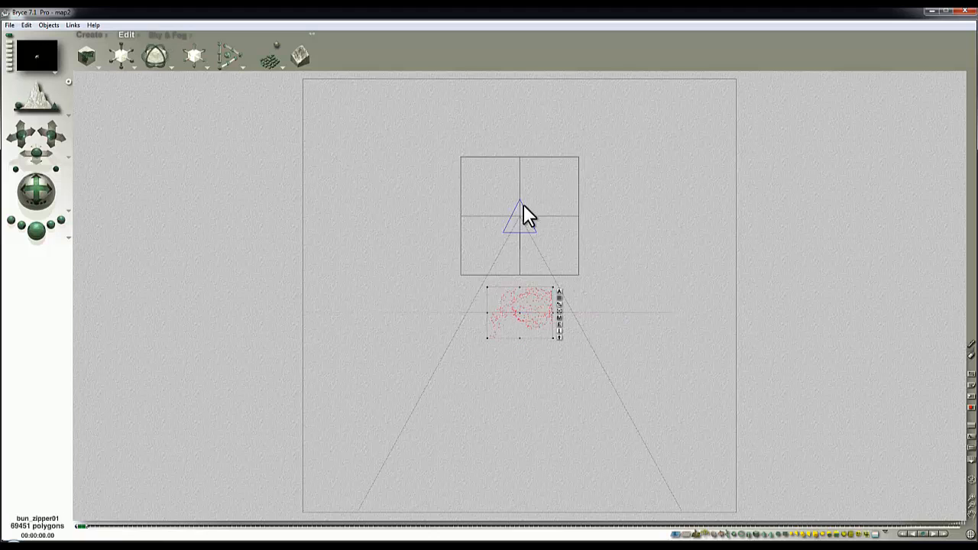
key("1")
left_click(46, 233)
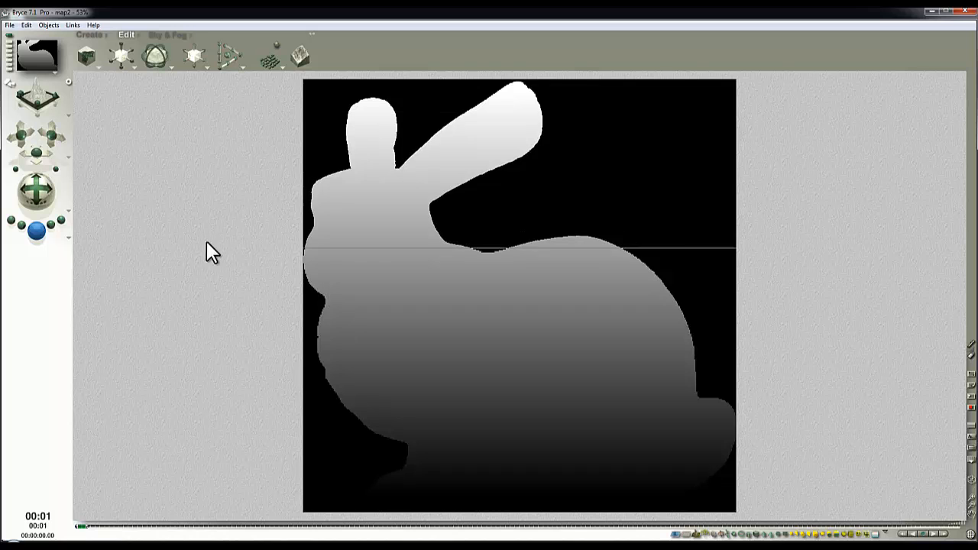
- Change the bunny's Basic Altitude texture mapping to Object Top and render the result
left_click(428, 229)
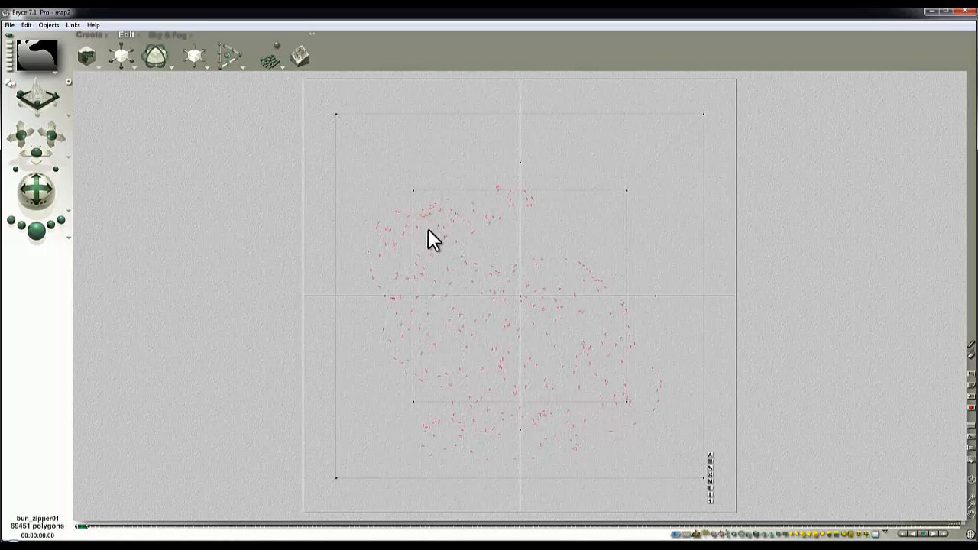
left_click(709, 482)
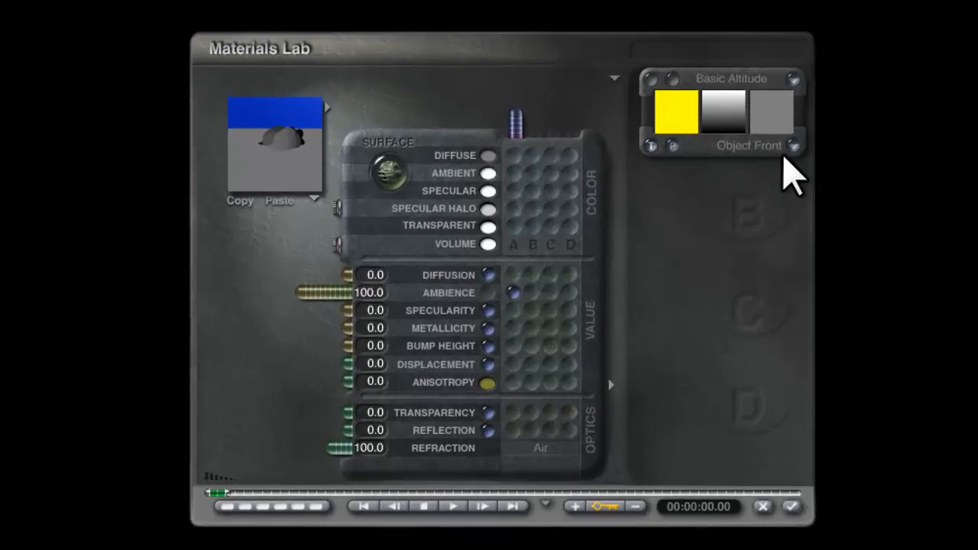
left_click(797, 143)
left_click(848, 336)
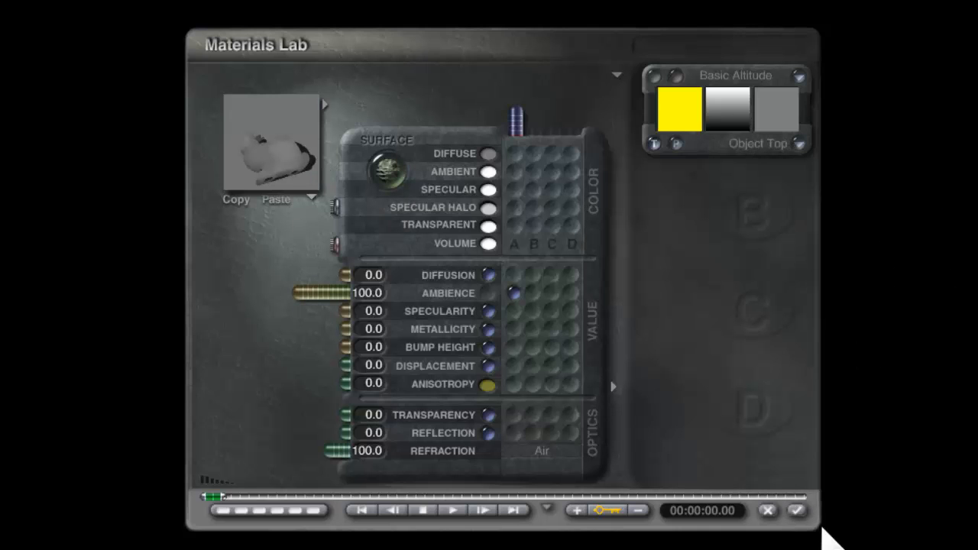
left_click(797, 511)
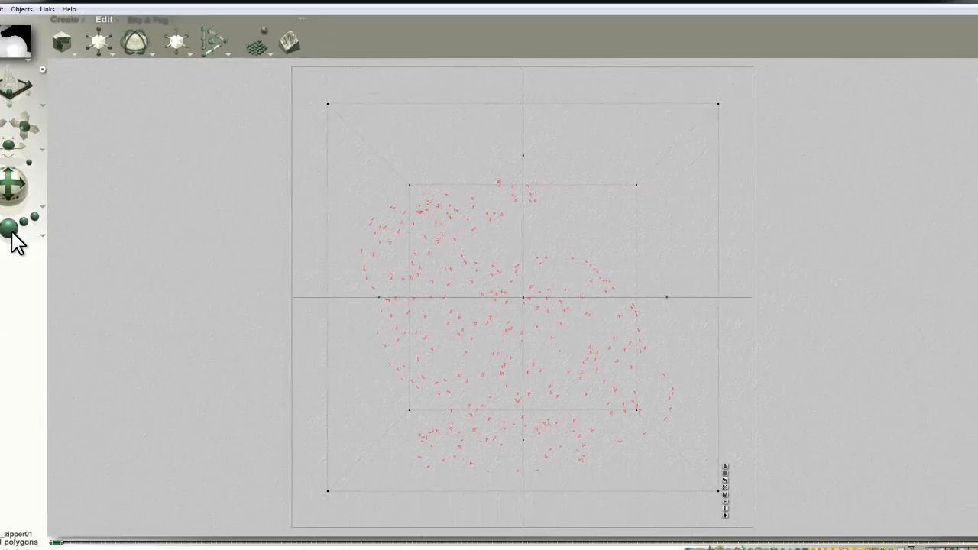
left_click(12, 232)
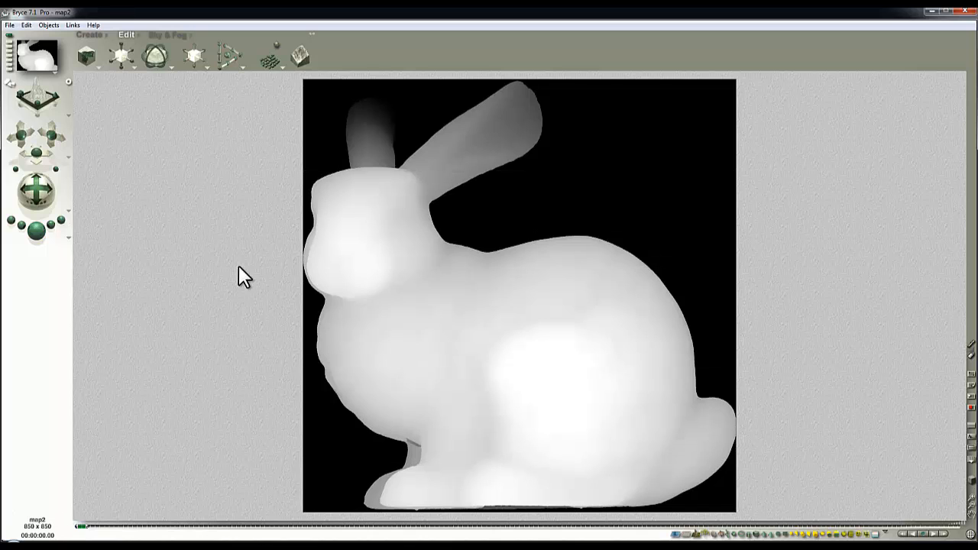
- Save the scene as a Bryce 7 file named height map
left_click(10, 24)
left_click(38, 113)
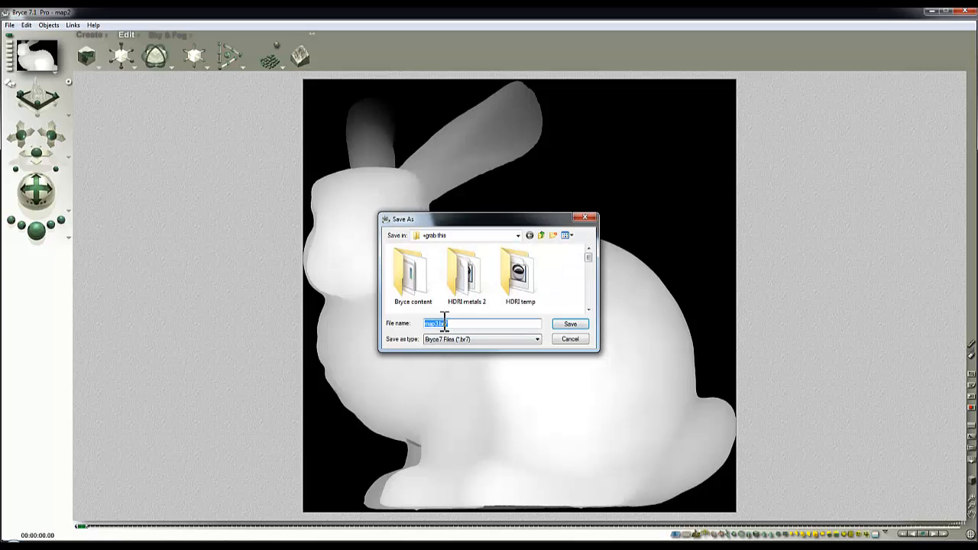
type("height map")
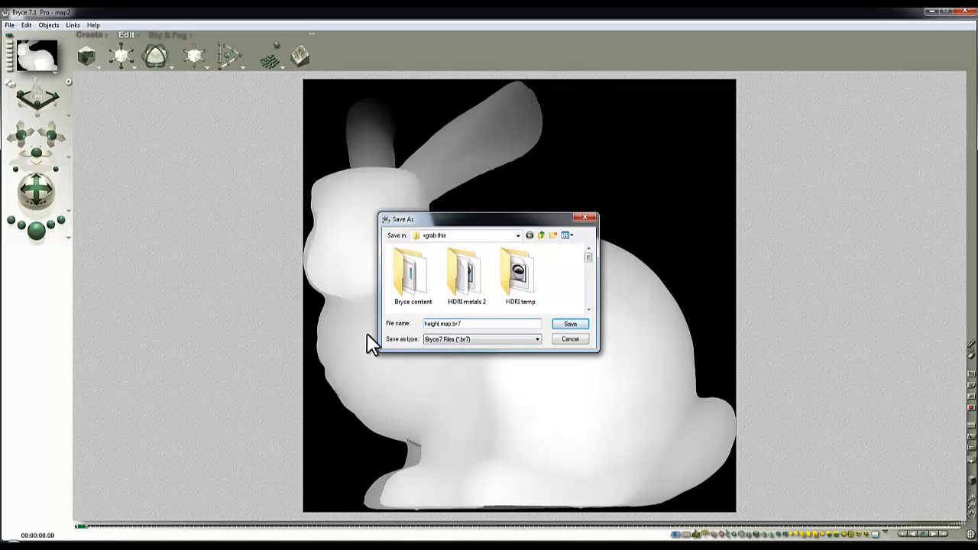
key("Return")
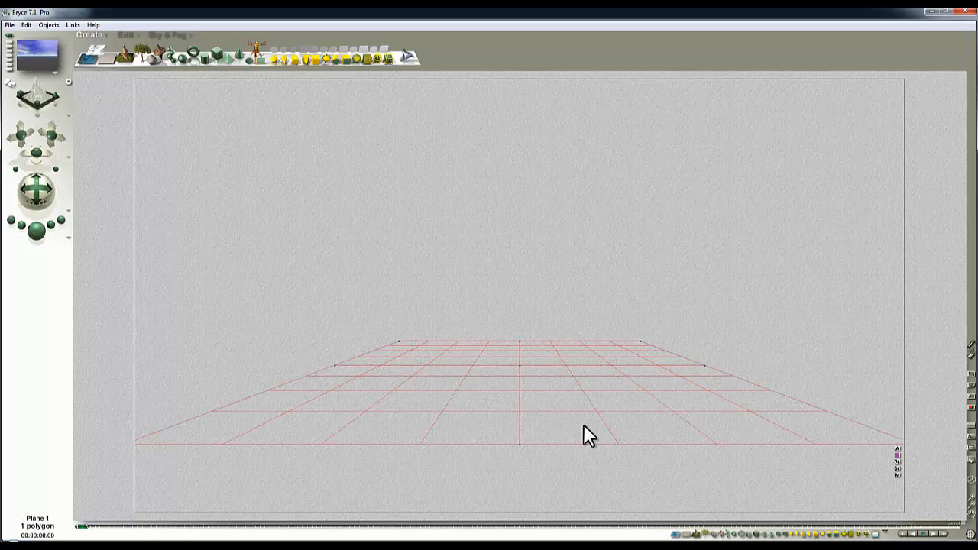
- Delete the ground plane from the new scene and open the IBL settings in the Sky Lab
key("Delete")
left_click(159, 35)
left_click(255, 36)
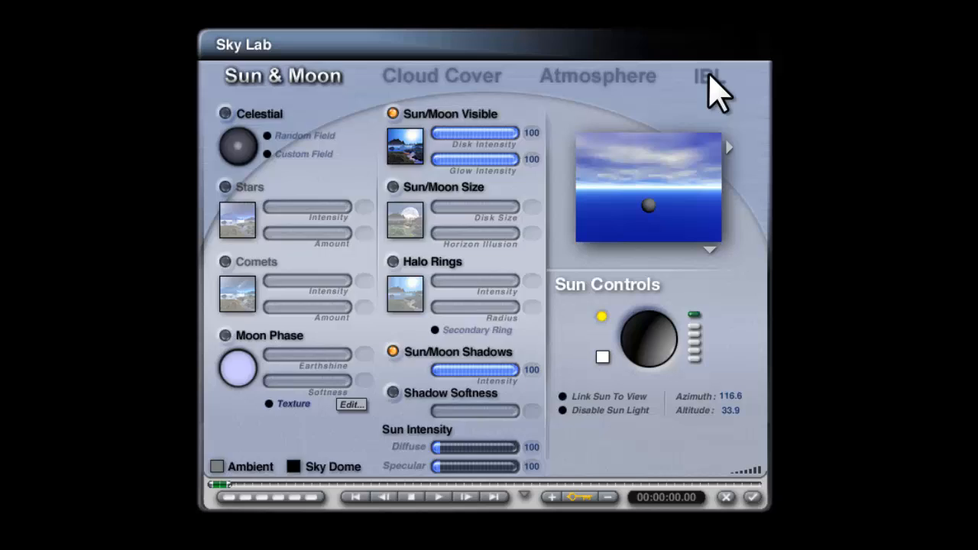
left_click(709, 76)
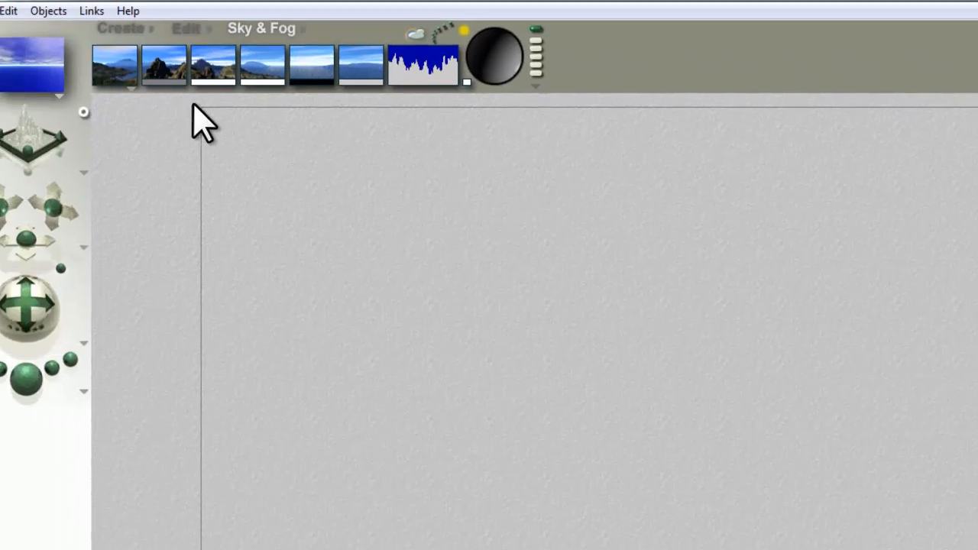
- Set the new scene's sky mode to Atmosphere Off
left_click(164, 109)
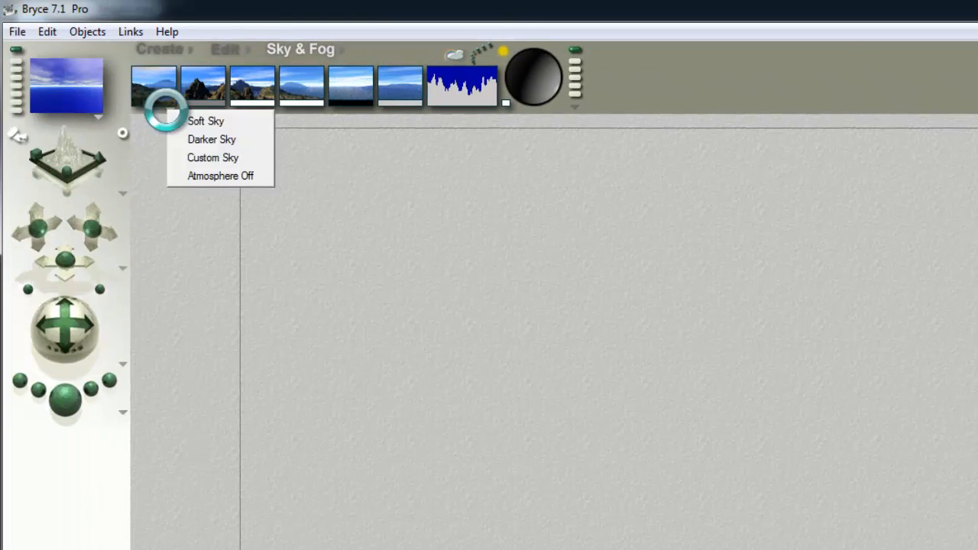
left_click(216, 178)
left_click_drag(163, 103, 362, 103)
- Create a terrain and apply the Coloured corroded metal material from the Pick 43 metals 2 category
left_click(177, 49)
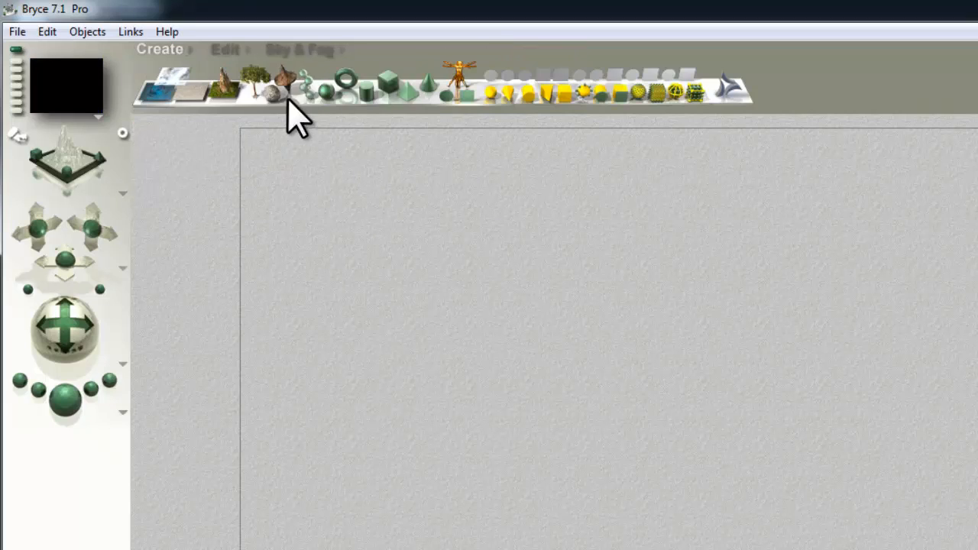
left_click(225, 87)
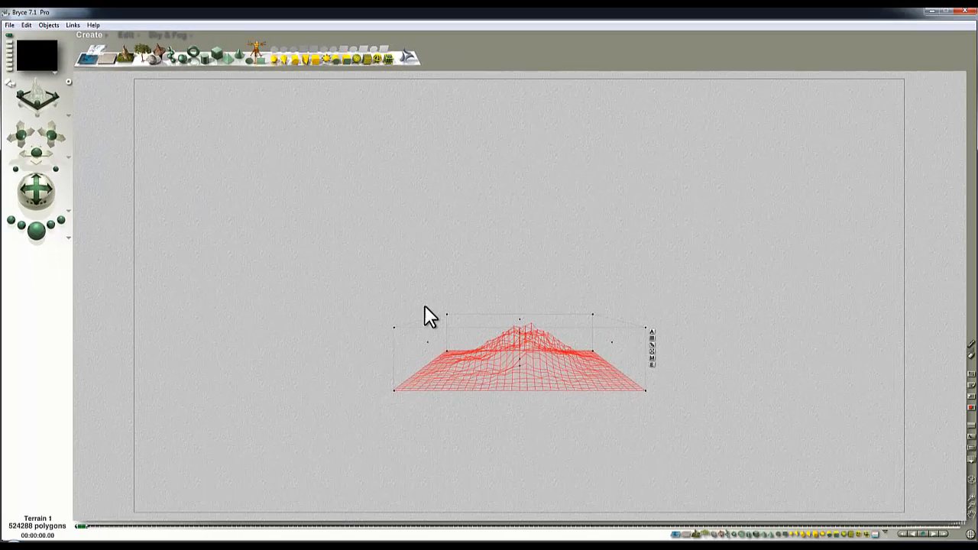
left_click(652, 356)
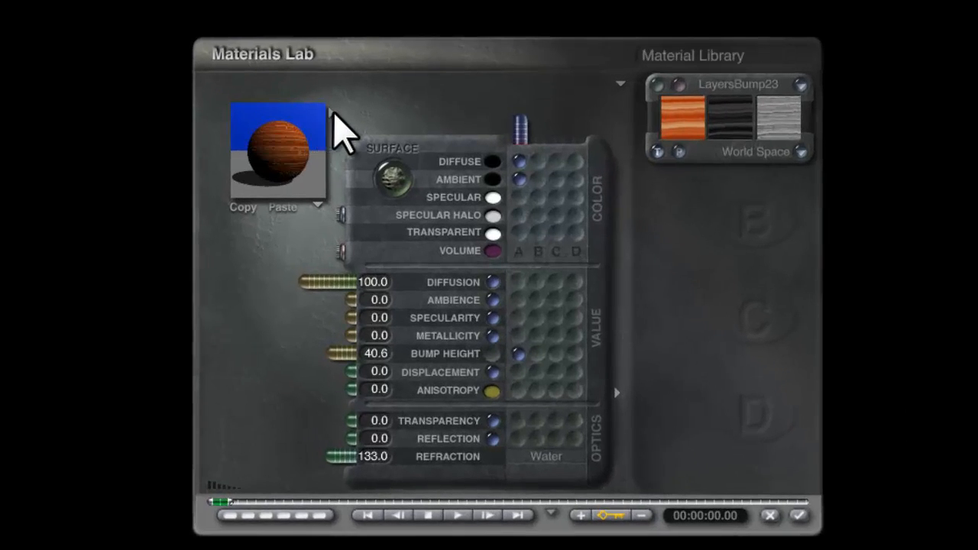
left_click(325, 115)
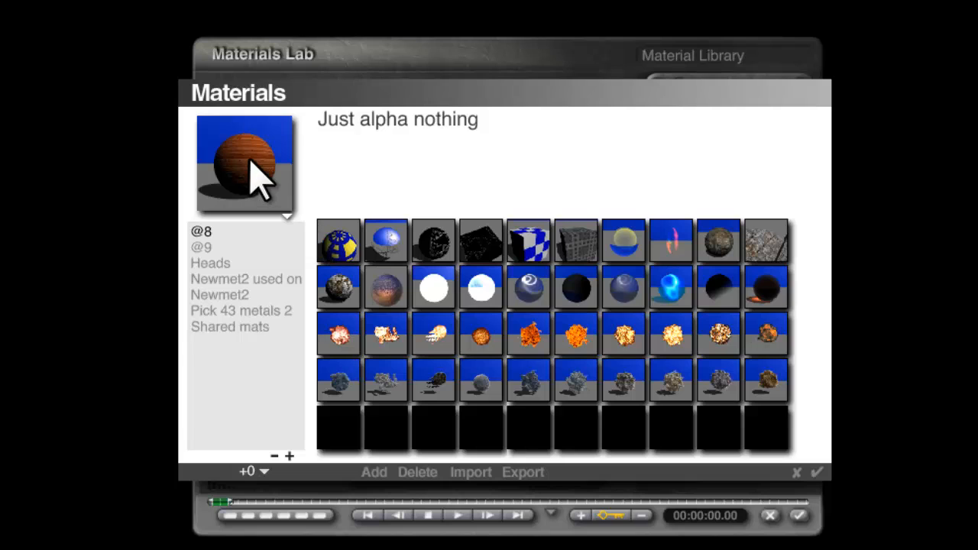
left_click(256, 312)
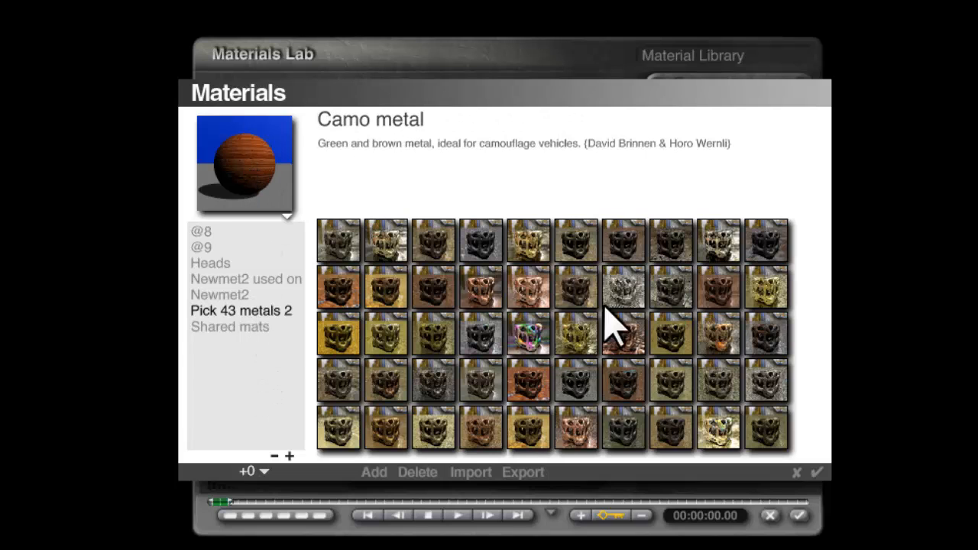
left_click(580, 248)
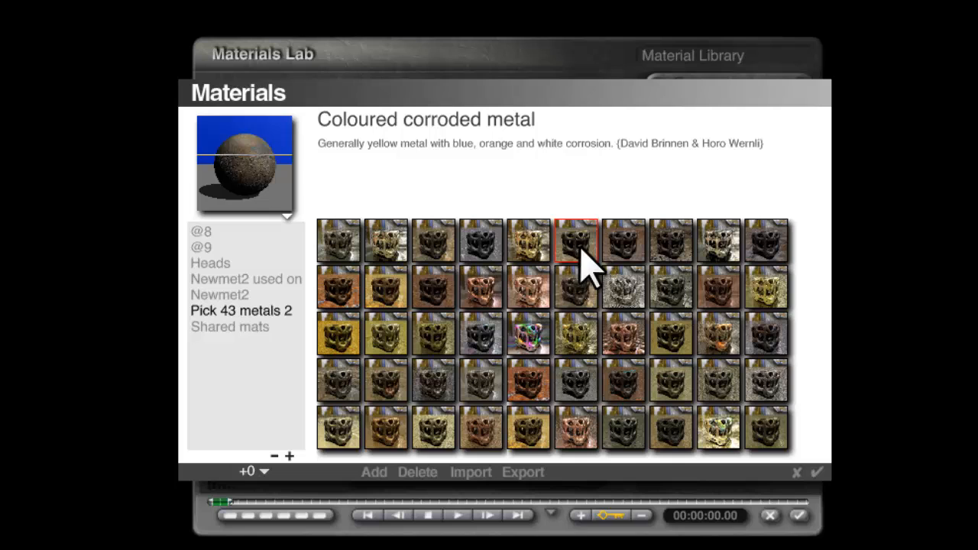
left_click(817, 473)
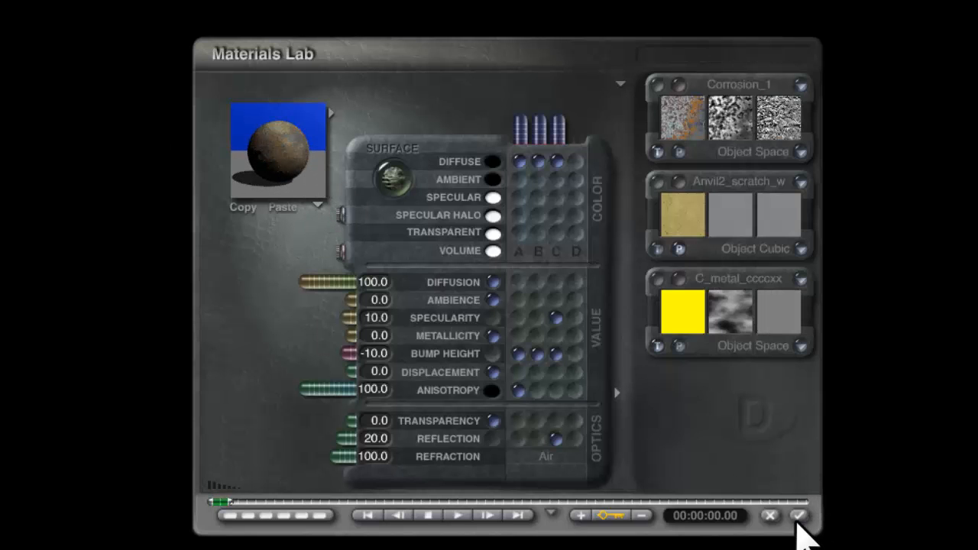
left_click(797, 520)
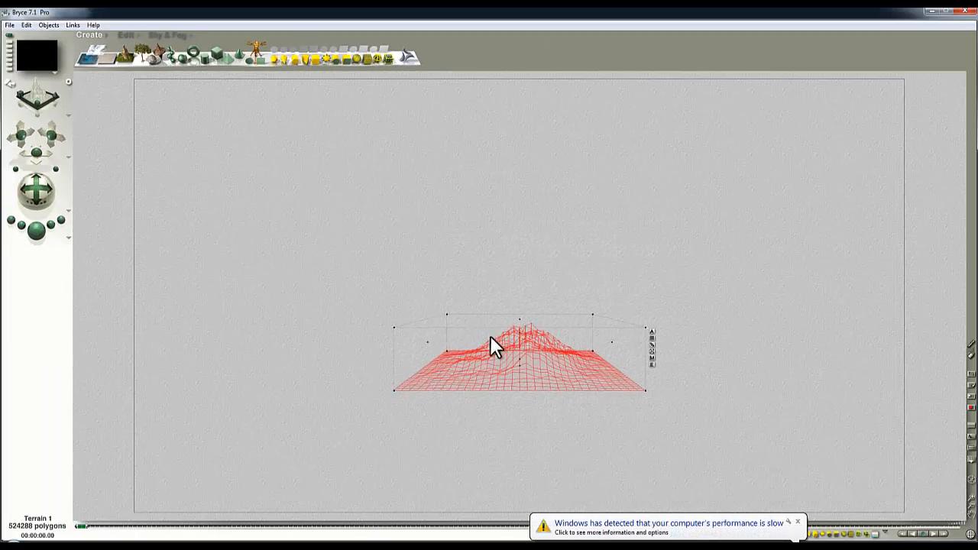
- In a side view, create a cube matching the terrain's footprint, make it taller and place it above the terrain
key("3")
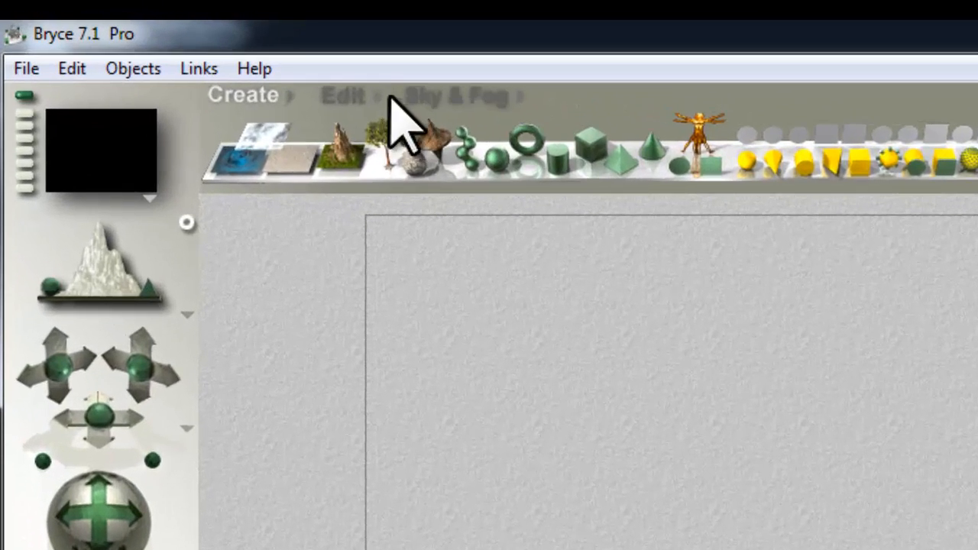
left_click(128, 35)
left_click(844, 92)
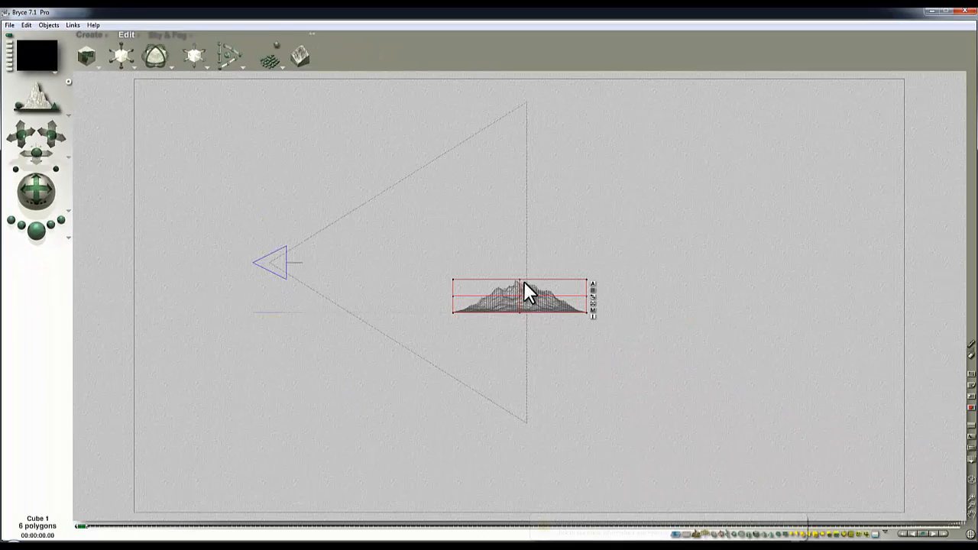
left_click_drag(535, 272, 570, 260)
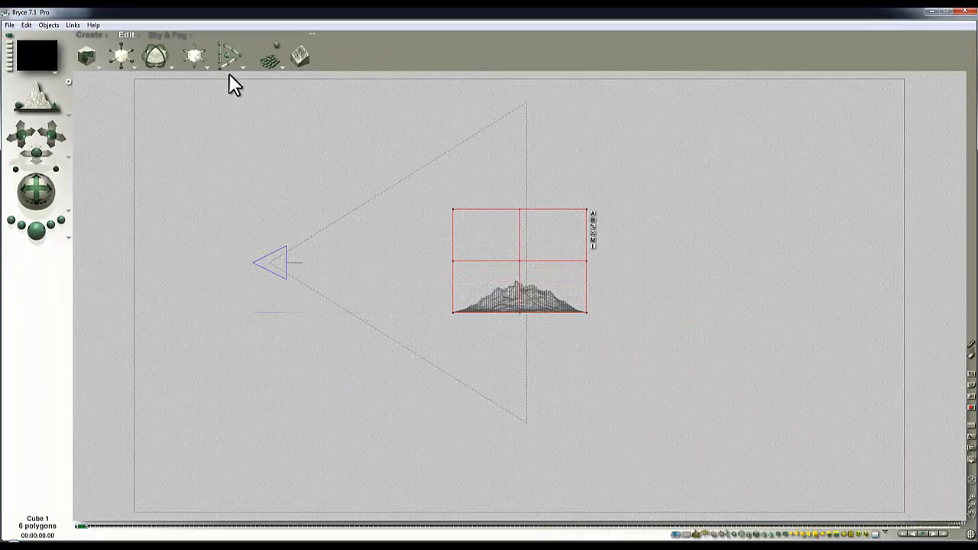
left_click_drag(195, 52, 515, 350)
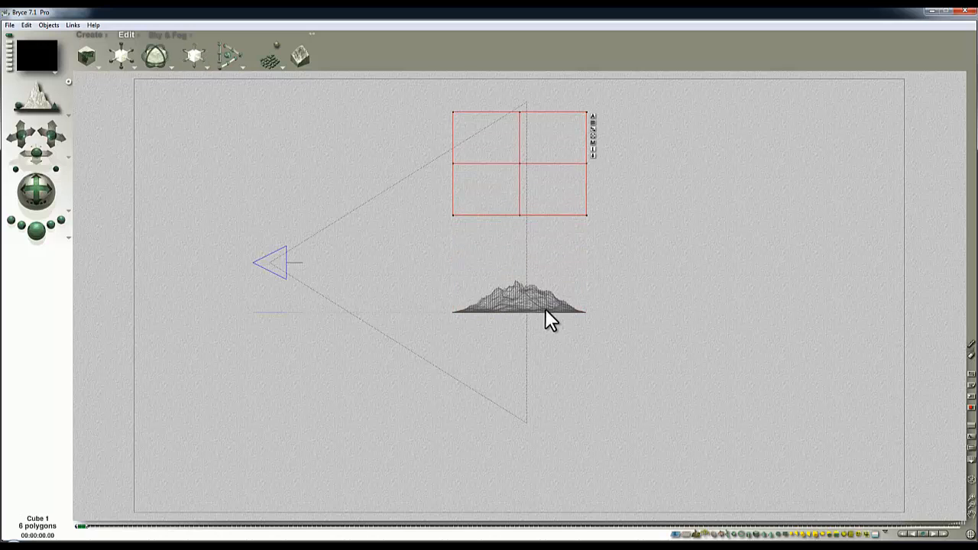
- Set the camera's origin to 0, 0, 0 and raise it, facing down, into the cube above the terrain
left_click(309, 250)
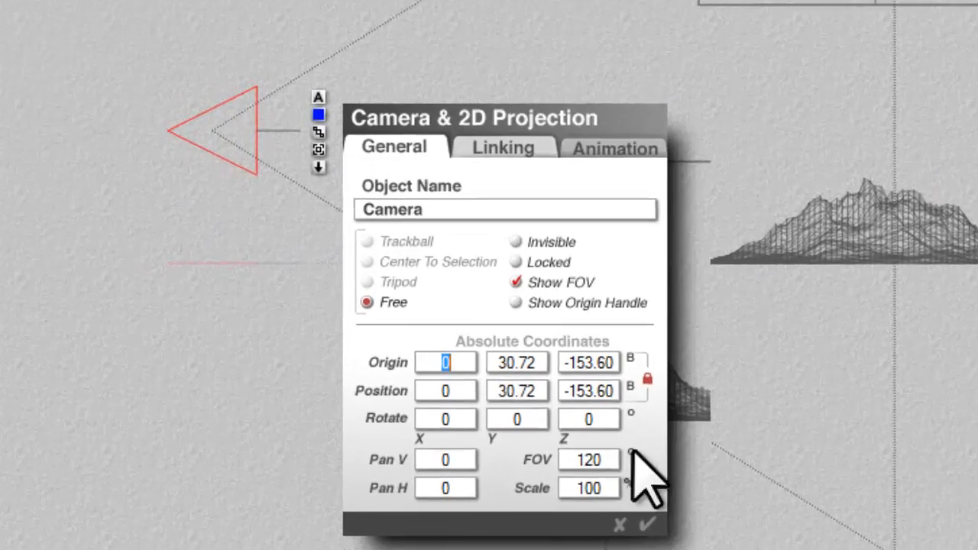
left_click(386, 349)
type("0")
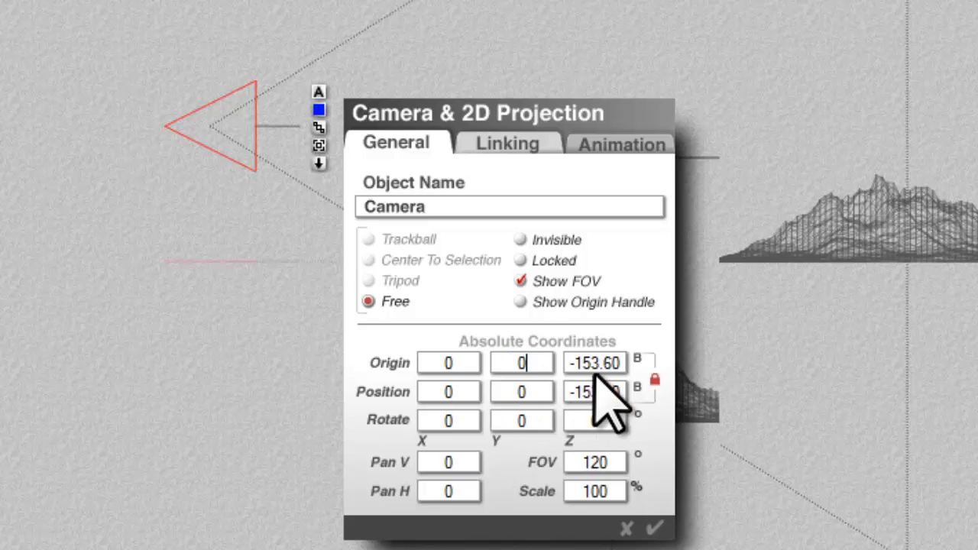
left_click_drag(617, 366, 571, 369)
type("0")
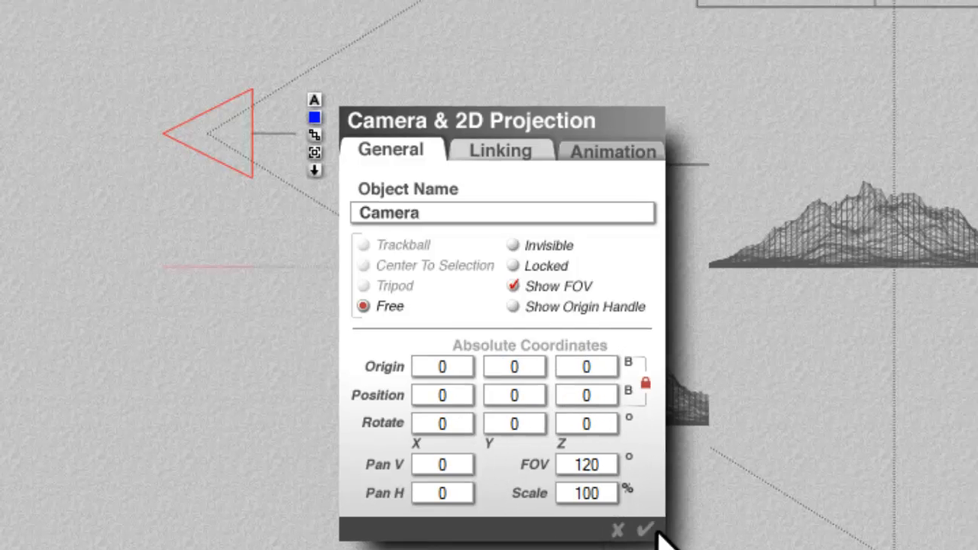
left_click(656, 528)
left_click_drag(0, 46, 422, 190)
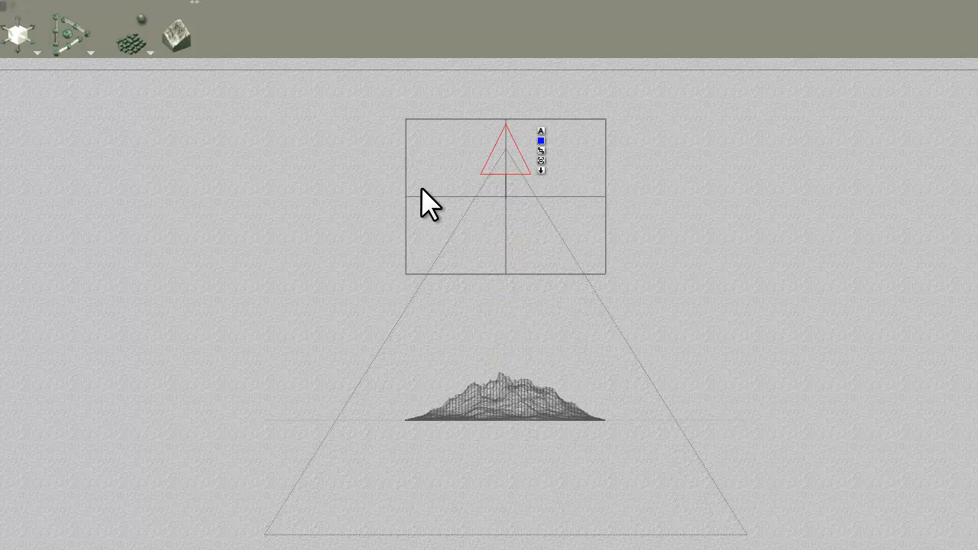
- Select the cube around the camera and stretch its upper side upward, keeping its base in place
right_click(578, 172)
left_click(600, 178)
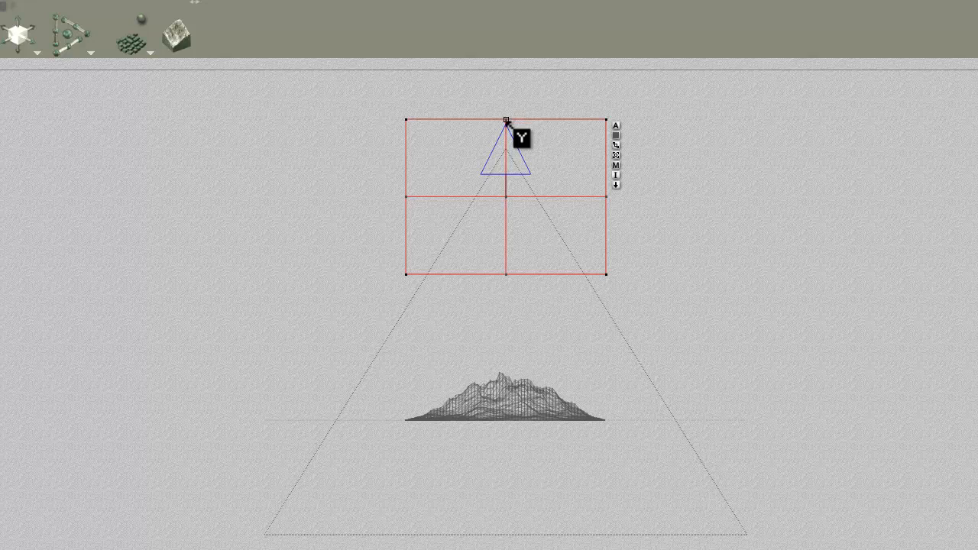
left_click_drag(506, 121, 534, 117)
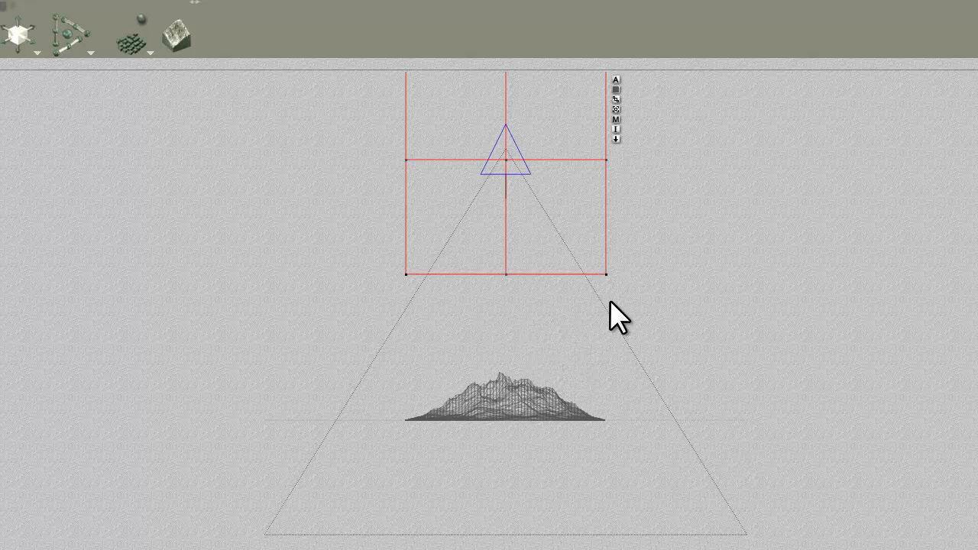
- Select the camera and raise it until its field-of-view lines meet the cube's lower corners
right_click(514, 168)
left_click(532, 173)
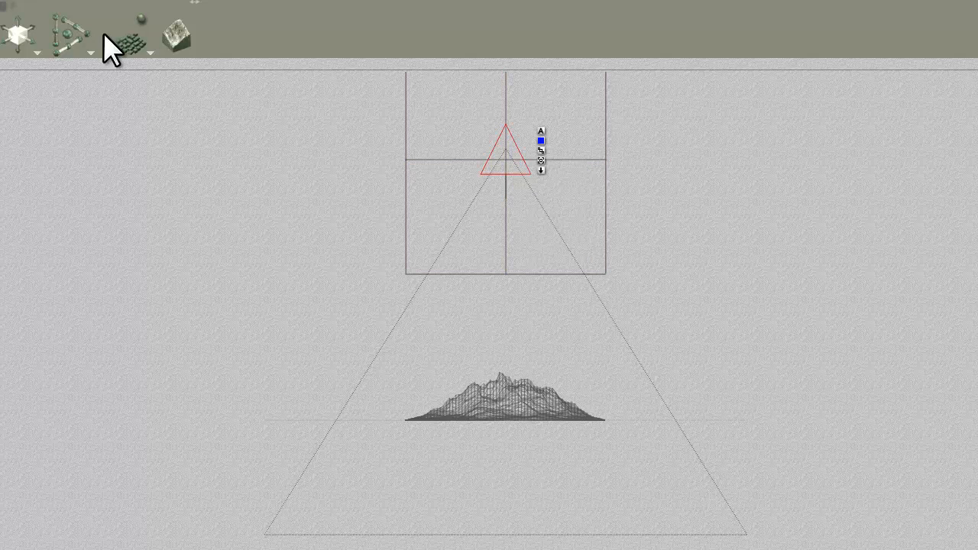
left_click_drag(23, 22, 24, 20)
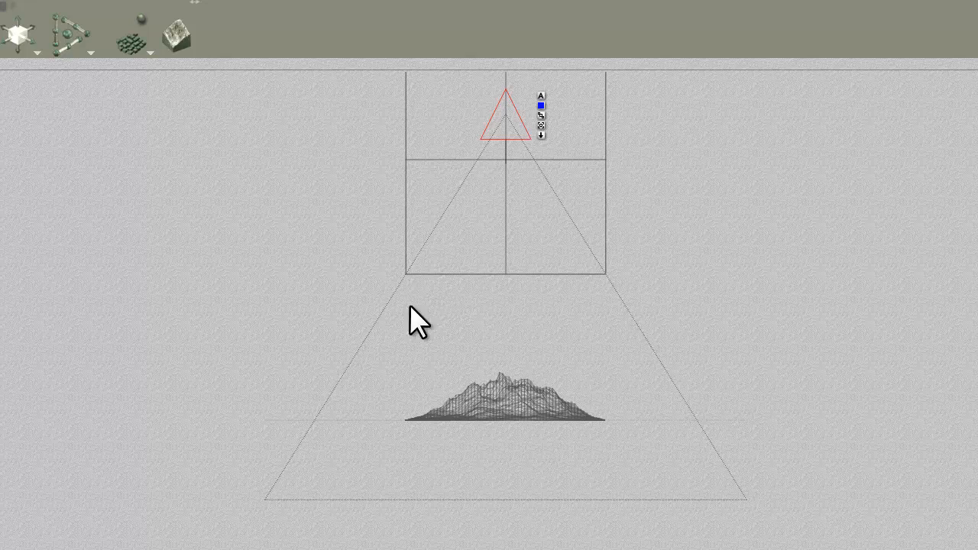
- Make the cube around the camera fully transparent, with Diffusion 0, Transparency 100 and Refraction 0
right_click(576, 249)
left_click(597, 253)
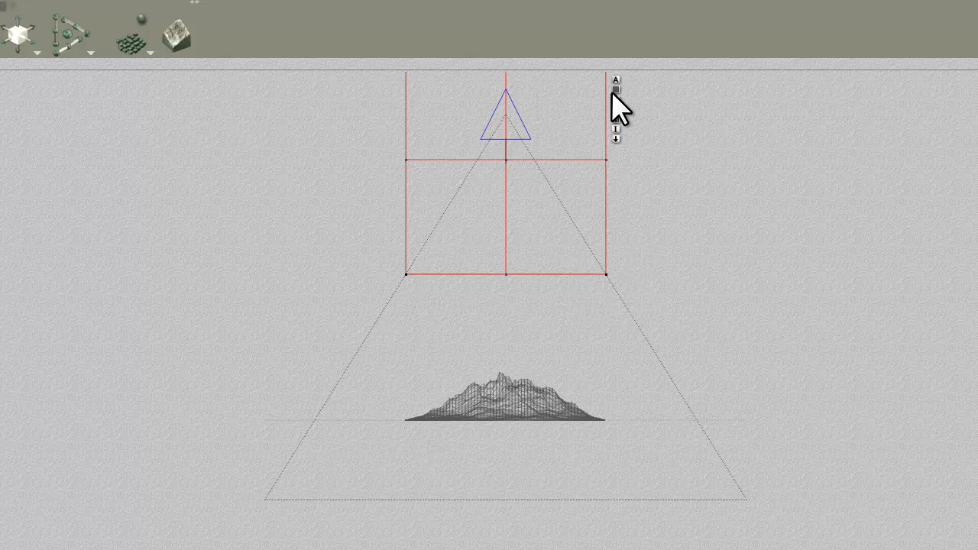
left_click(616, 120)
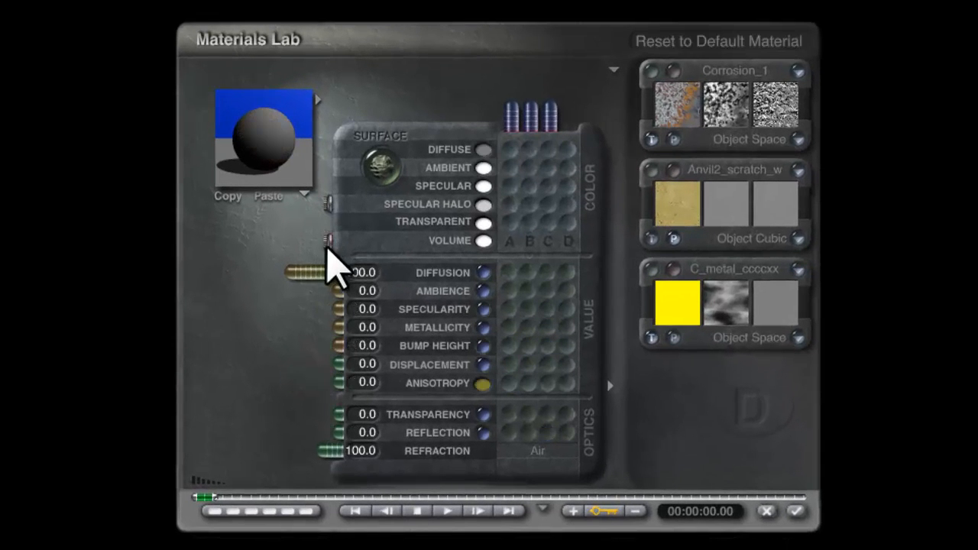
left_click_drag(291, 272, 377, 297)
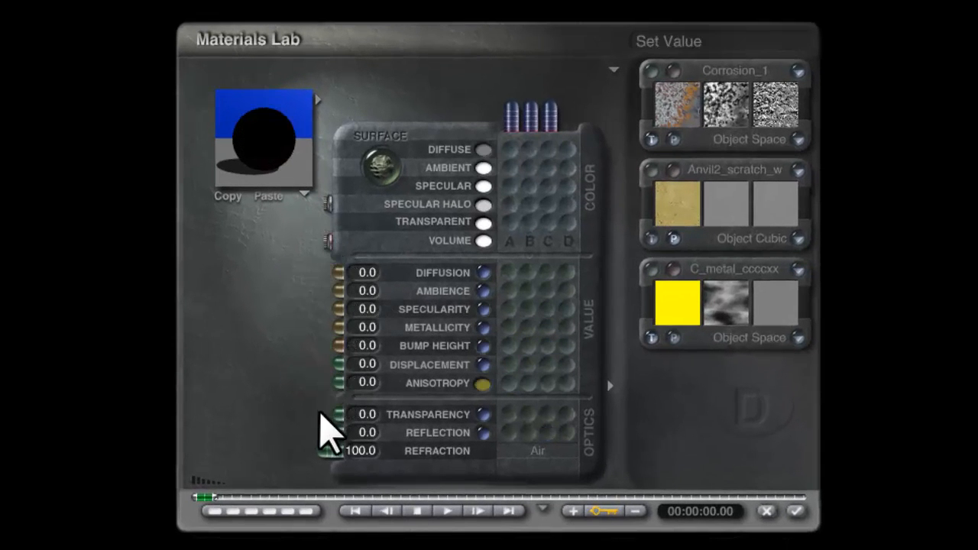
left_click_drag(325, 413, 399, 454)
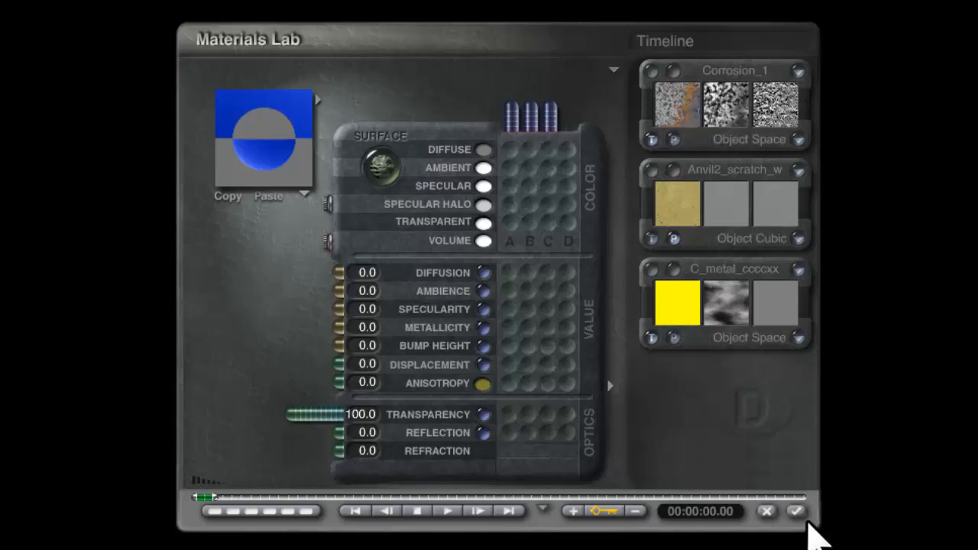
left_click(797, 512)
- Set the document aspect ratio to 1:1 and render the scene from the camera view
key("2")
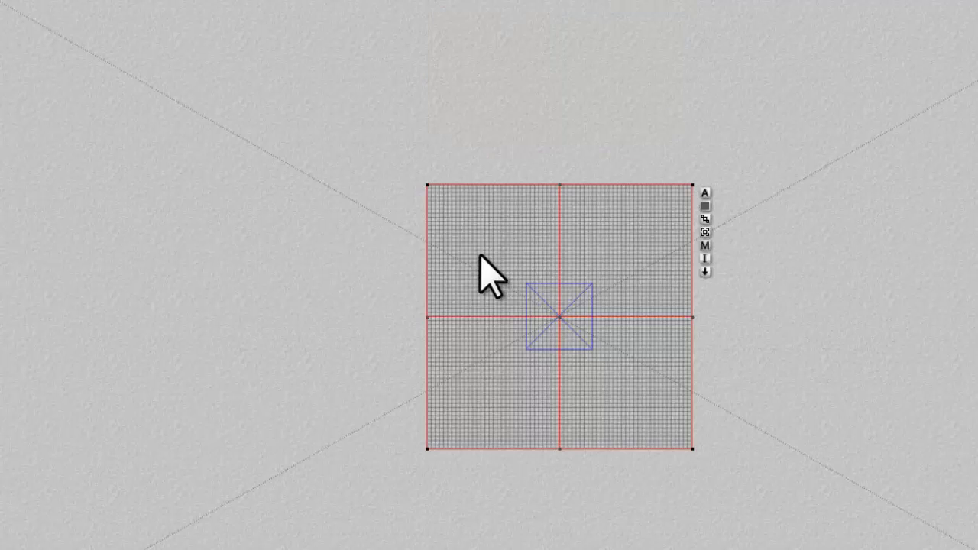
key("1")
left_click(10, 24)
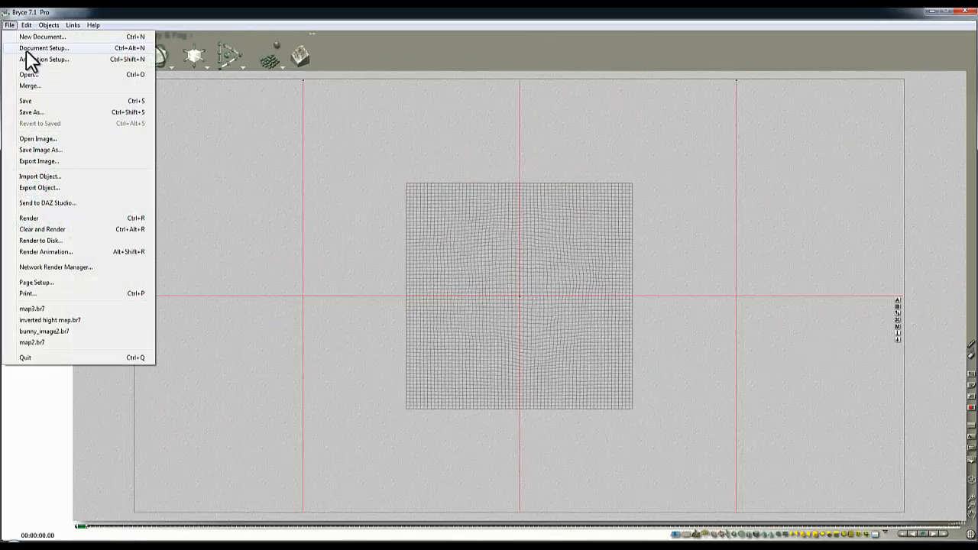
left_click(26, 50)
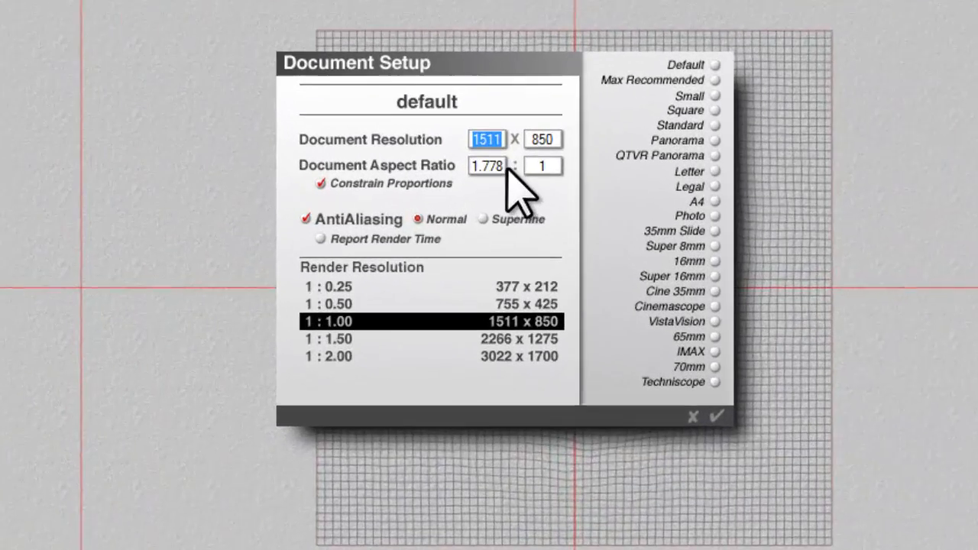
left_click_drag(497, 209, 354, 217)
type("1")
left_click(728, 421)
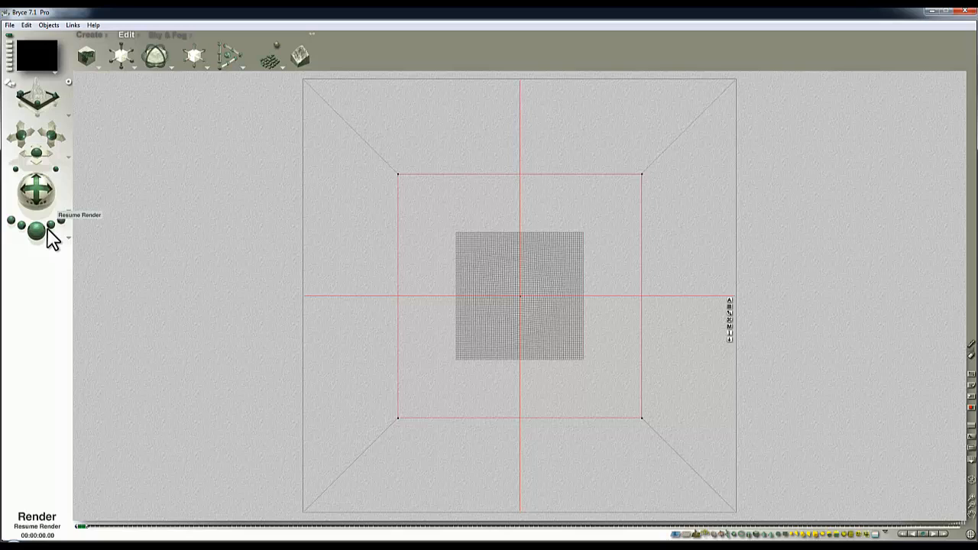
left_click(37, 231)
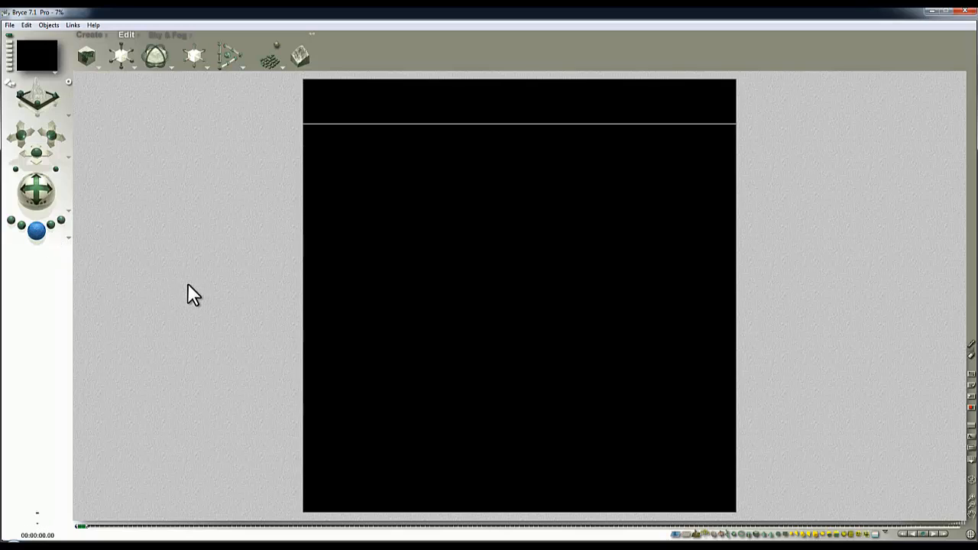
- Select the terrain in the side view and set its material's Diffusion, Specularity, Bump Height, Anisotropy and Reflection to 0
key("4")
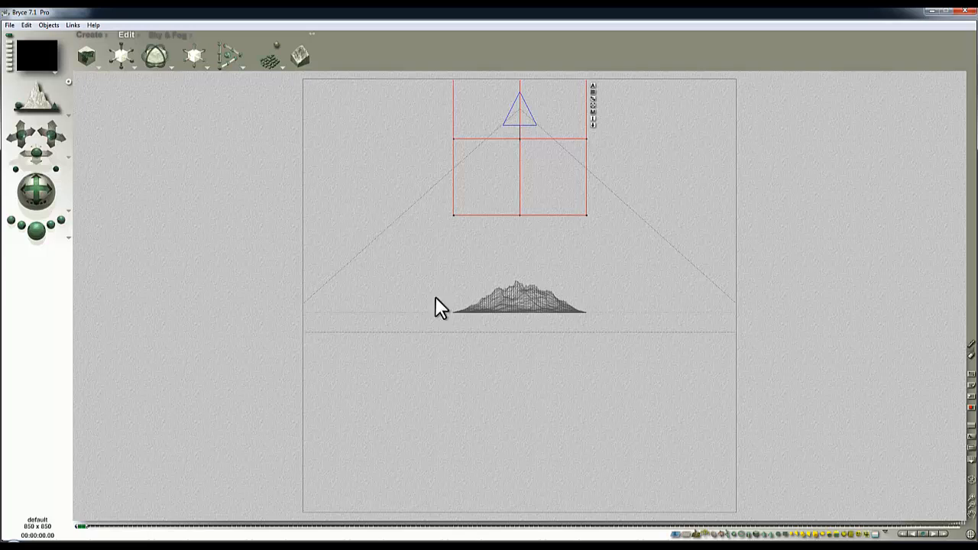
right_click(560, 303)
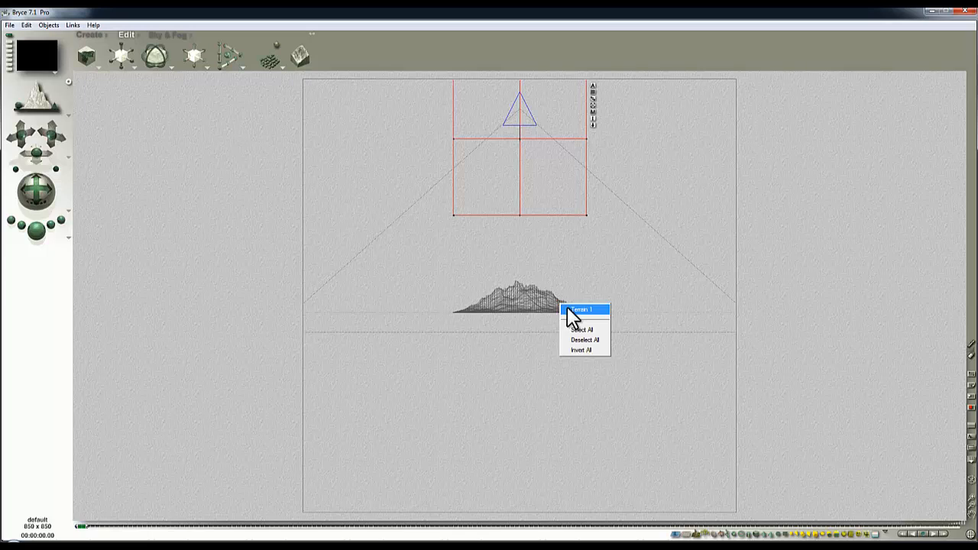
left_click(569, 310)
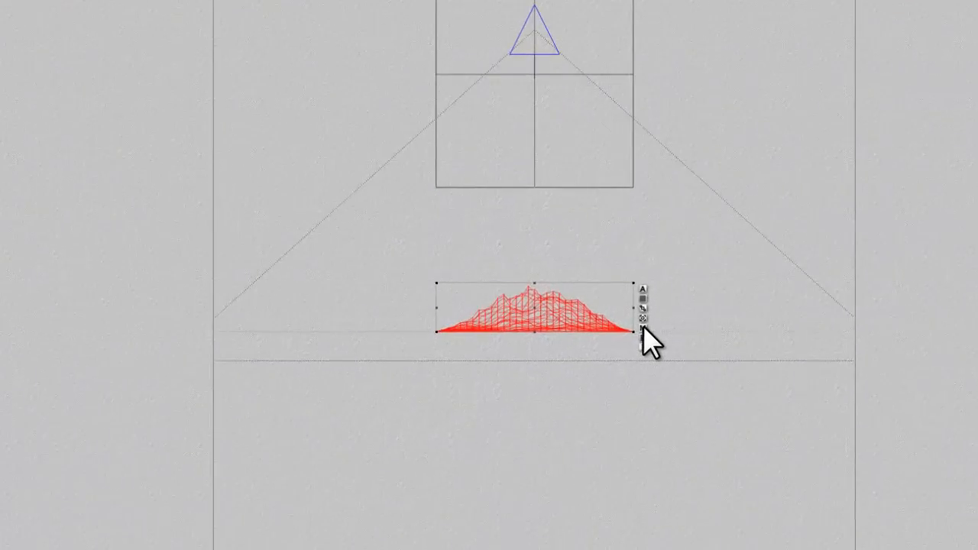
left_click(643, 327)
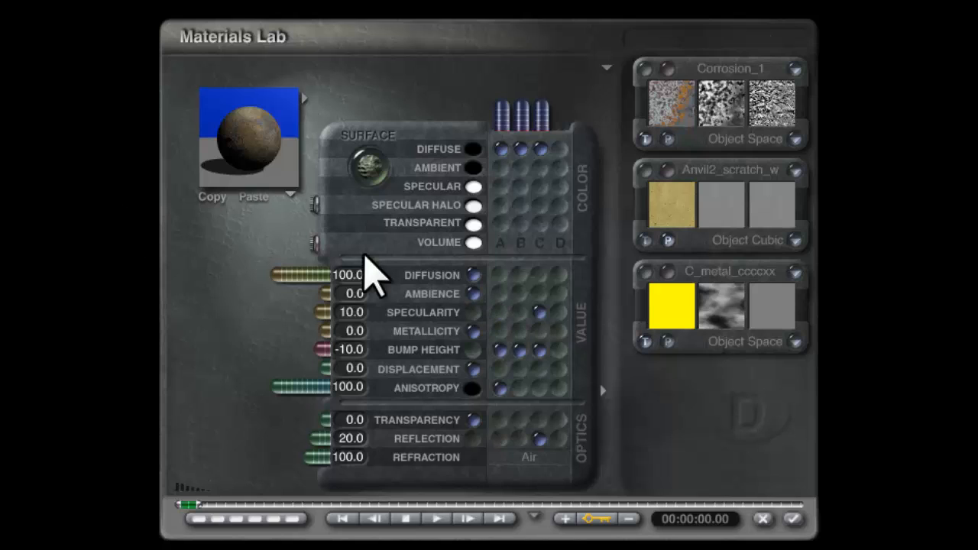
left_click(353, 276)
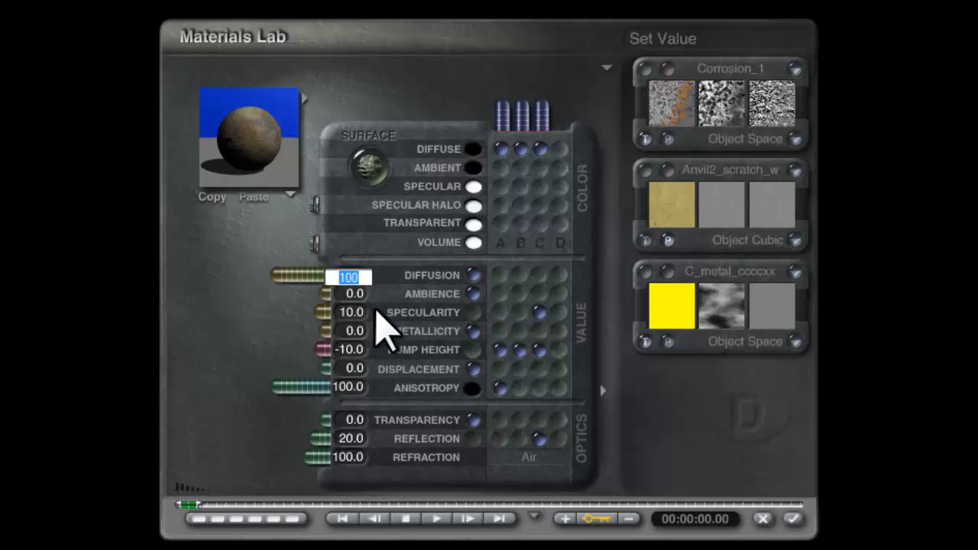
type("0")
key("Tab")
key("Tab")
type("0")
key("Tab")
key("Tab")
type("0")
key("Tab")
key("Tab")
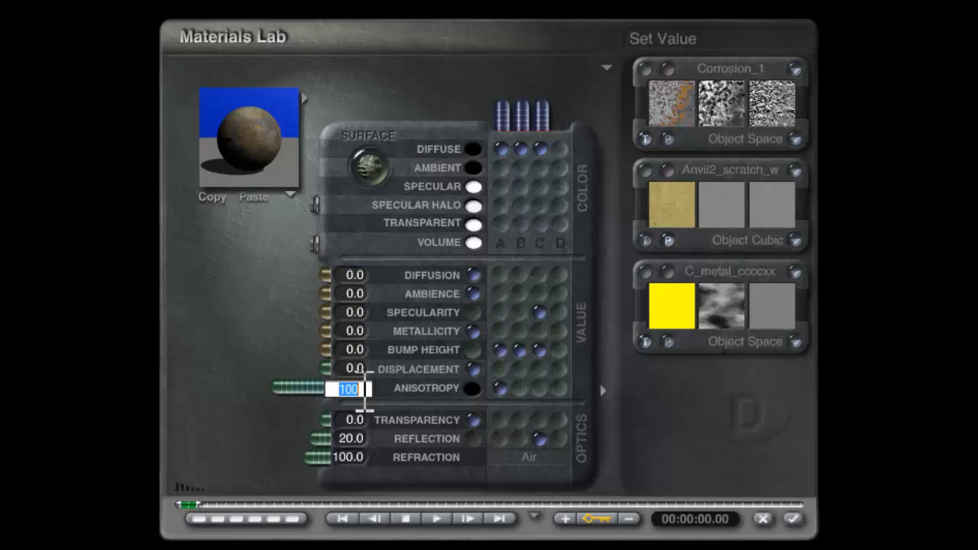
type("0")
key("Tab")
key("Tab")
type("0")
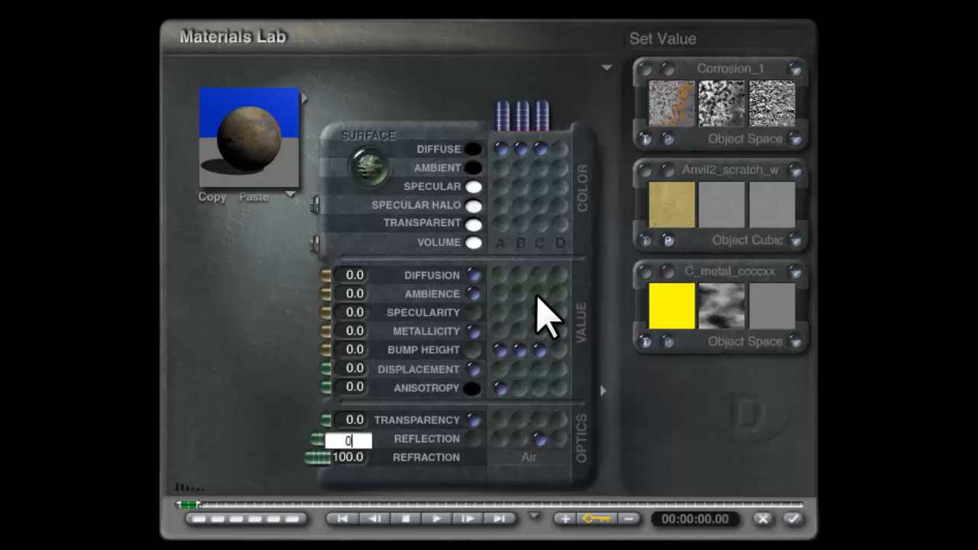
- Drive the terrain's Ambience with texture C at 100 and remove the textures from Specularity, Bump Height, Anisotropy and Reflection
left_click(539, 294)
left_click(478, 313)
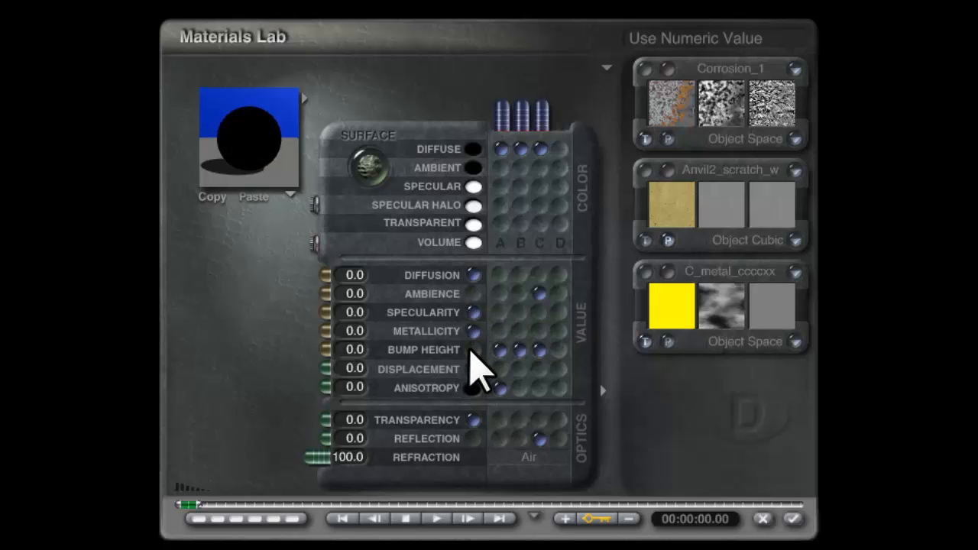
left_click(472, 351)
left_click(472, 389)
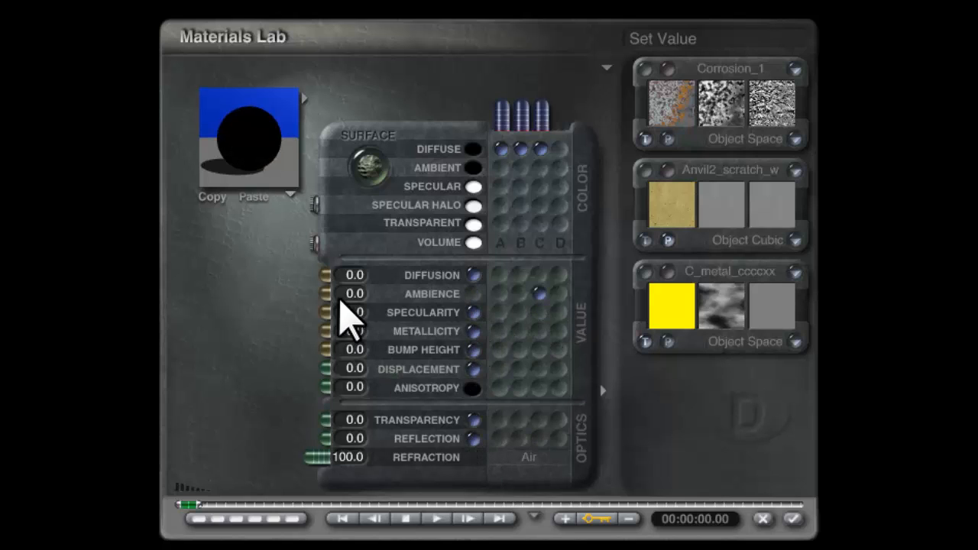
left_click_drag(336, 297, 250, 295)
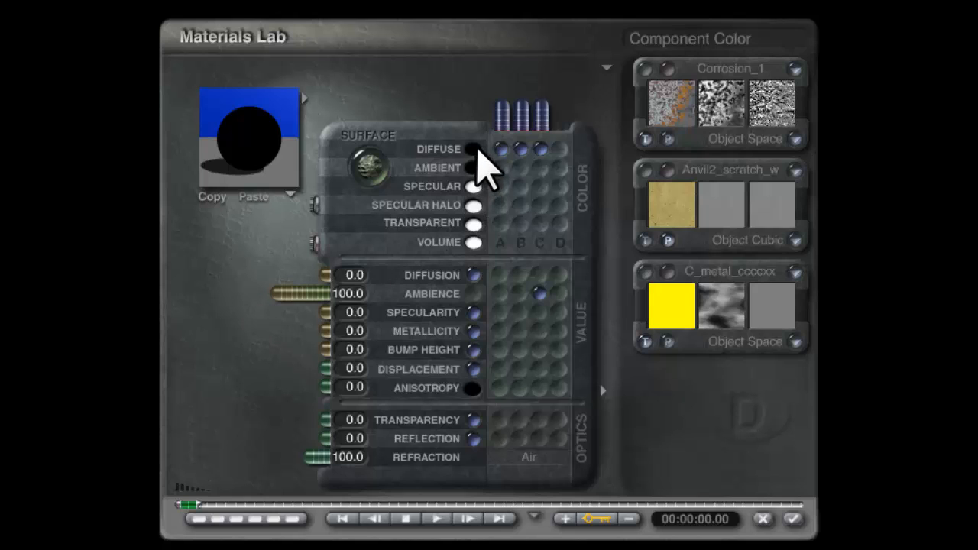
- Remove the textures from the terrain's Diffuse colour and set its Ambient colour to white (255, 255, 255)
left_click(474, 149)
left_click(475, 169)
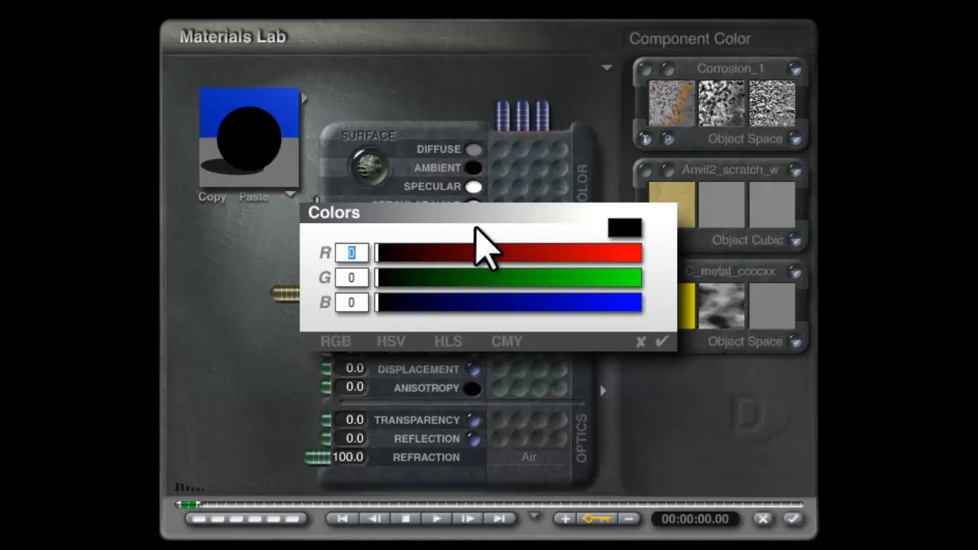
left_click_drag(409, 261, 645, 255)
left_click_drag(535, 285, 657, 304)
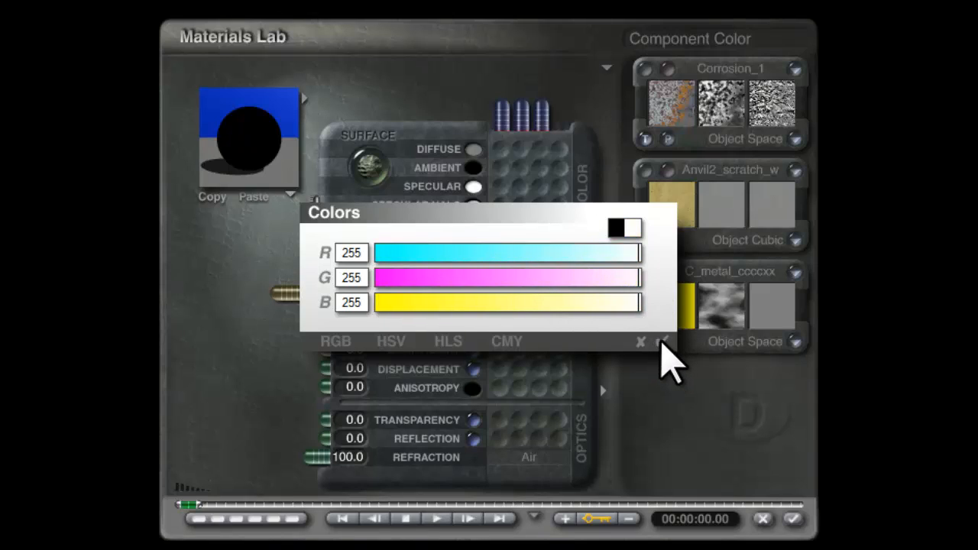
left_click(662, 343)
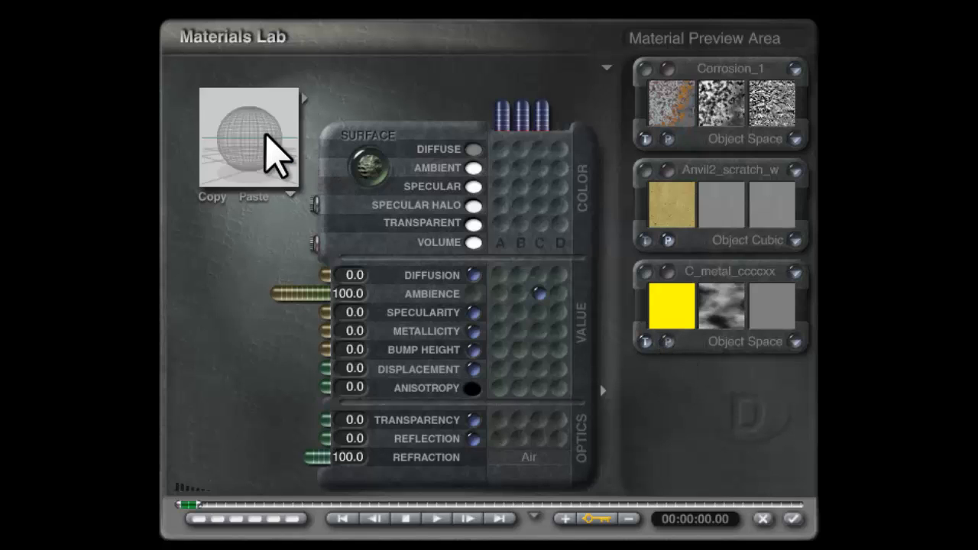
- Change the material preview to show the terrain itself and accept the edited terrain material
left_click(291, 196)
left_click(357, 355)
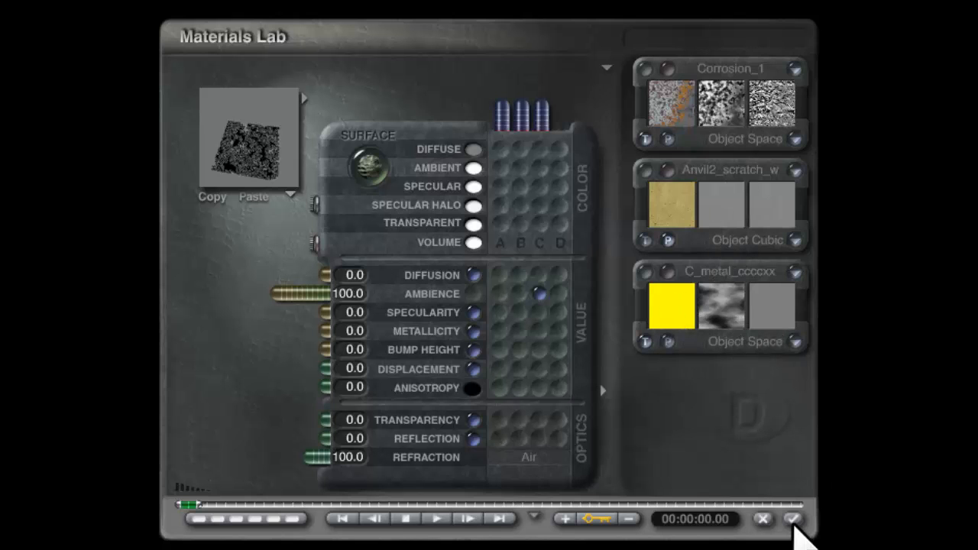
left_click(793, 520)
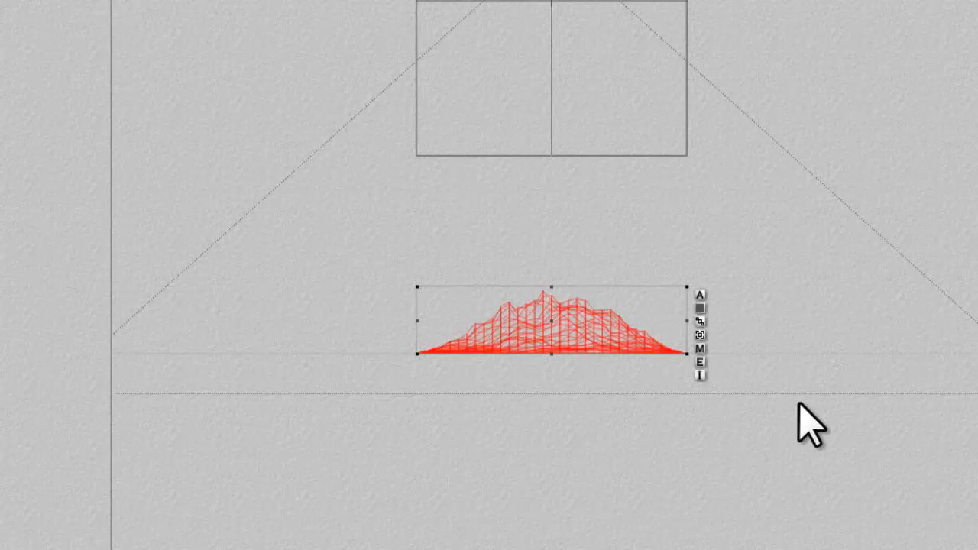
- Test-render the ambient terrain from the camera view, then return to the side view
key("2")
key("1")
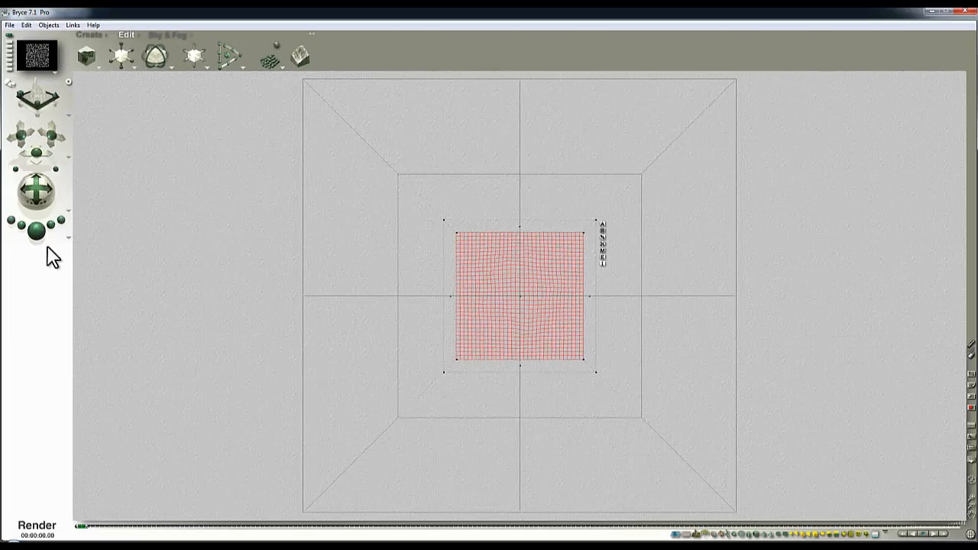
left_click(48, 249)
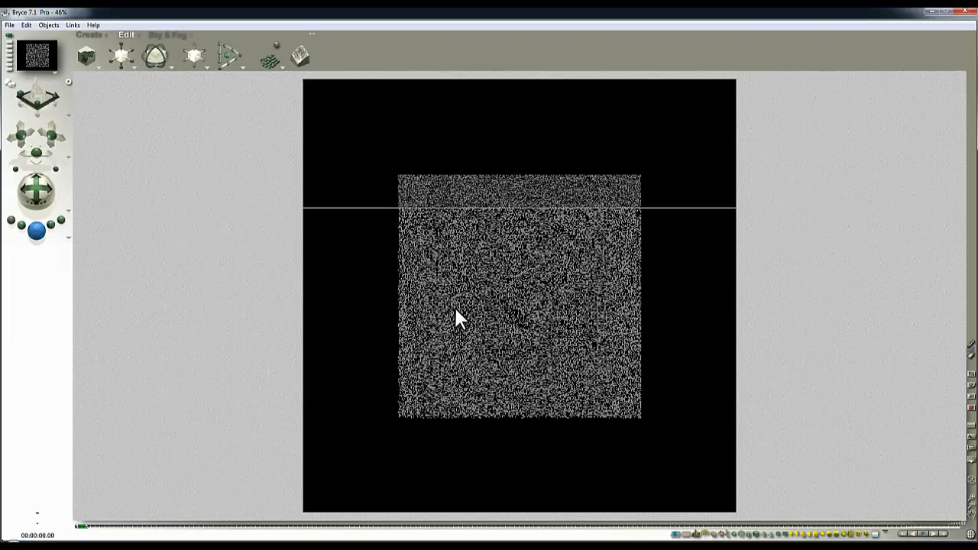
left_click(462, 310)
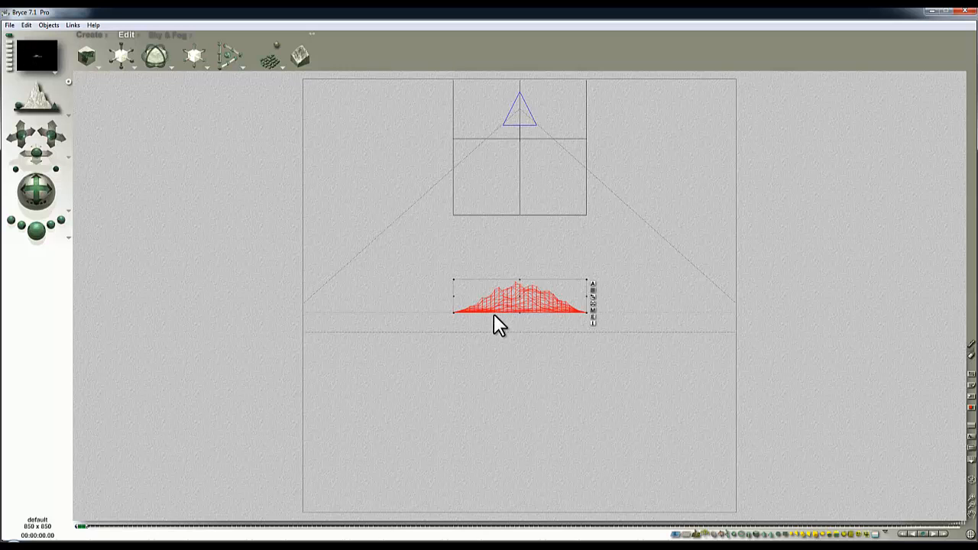
- Select the camera and lower it until its field-of-view lines meet the cube's lower corners
left_click(522, 130, "ctrl")
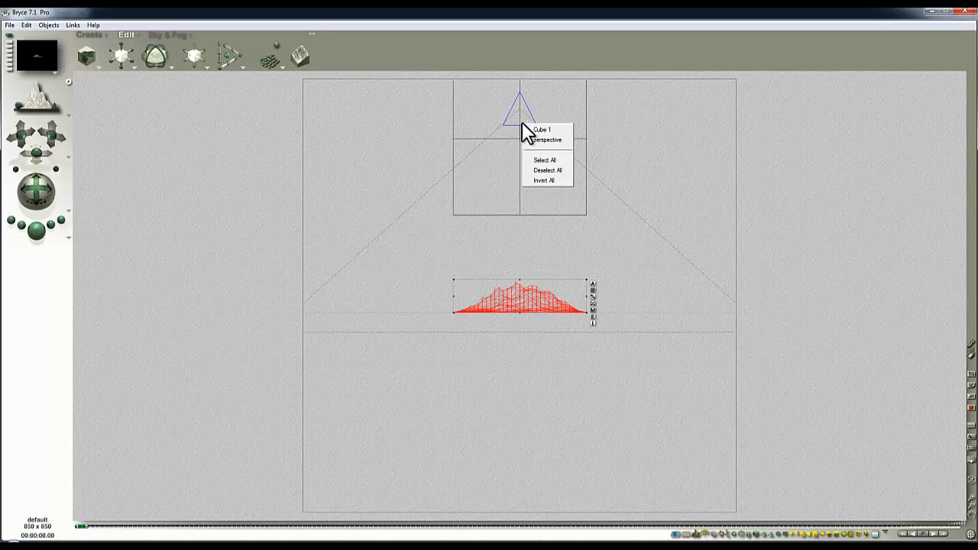
left_click(544, 149)
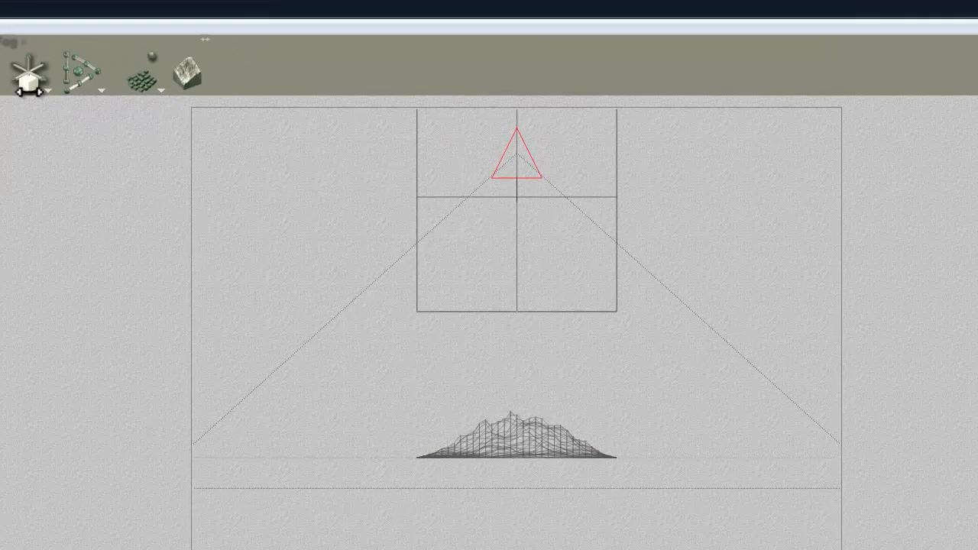
left_click_drag(30, 74, 31, 89)
- Render the scene through the lowered camera and stop the render partway
key("2")
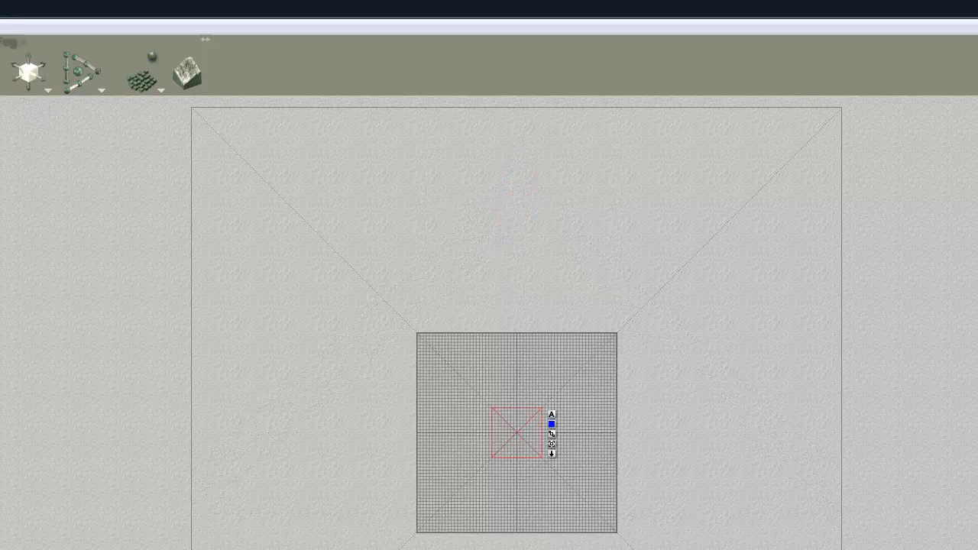
key("1")
left_click(37, 231)
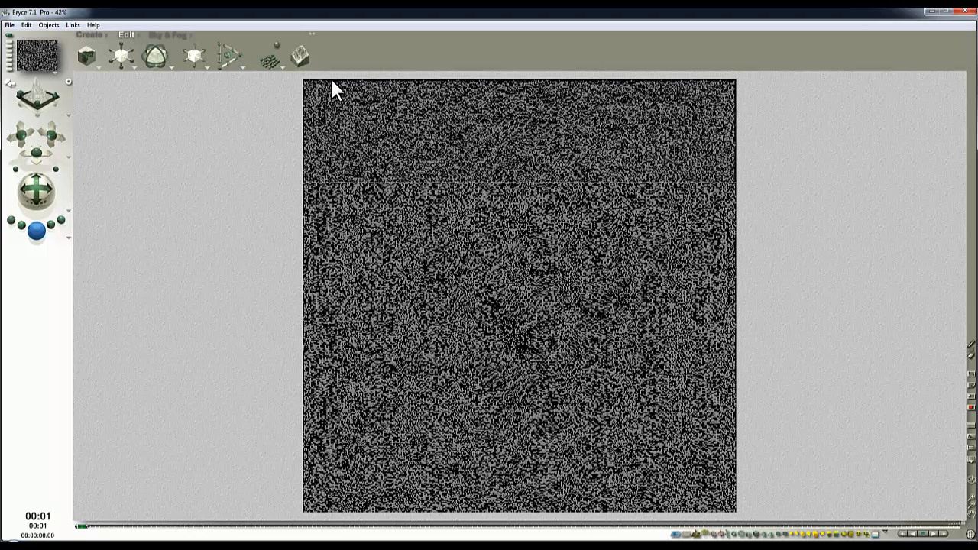
left_click(331, 81)
- Select the cube in the side view and slightly adjust its size and position around the camera
key("4")
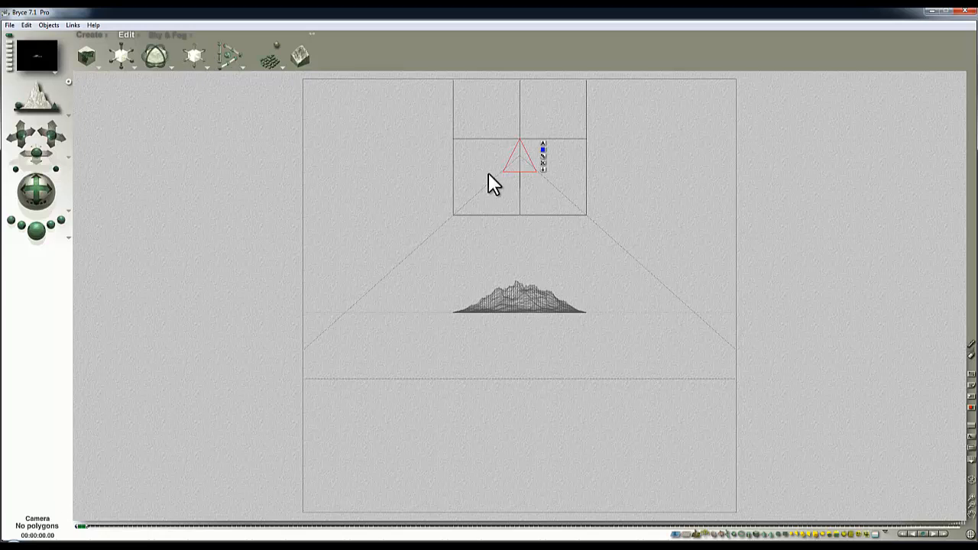
right_click(558, 206)
left_click(580, 208)
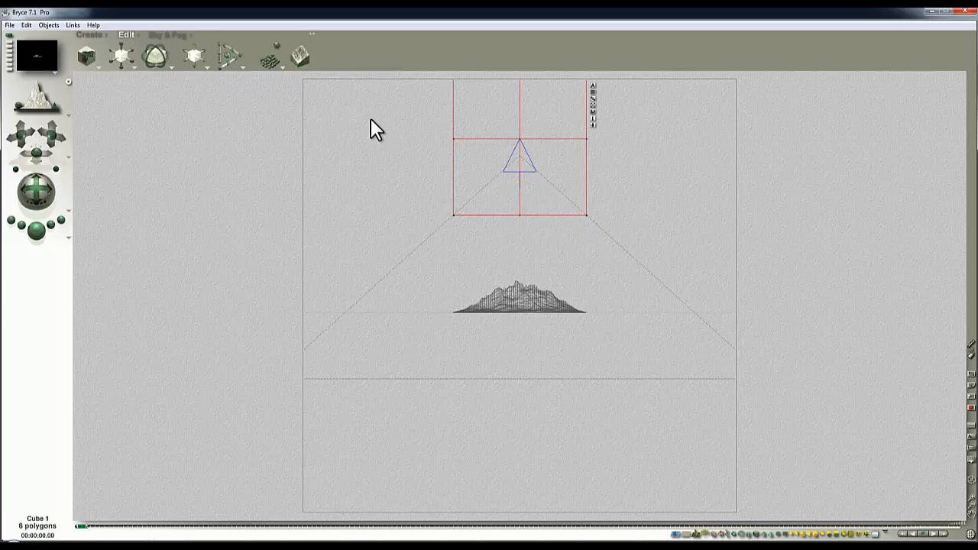
left_click_drag(124, 55, 123, 55)
left_click_drag(194, 45, 196, 45)
- Render the adjusted scene from the camera view and stop it during antialiasing
key("2")
left_click(36, 229)
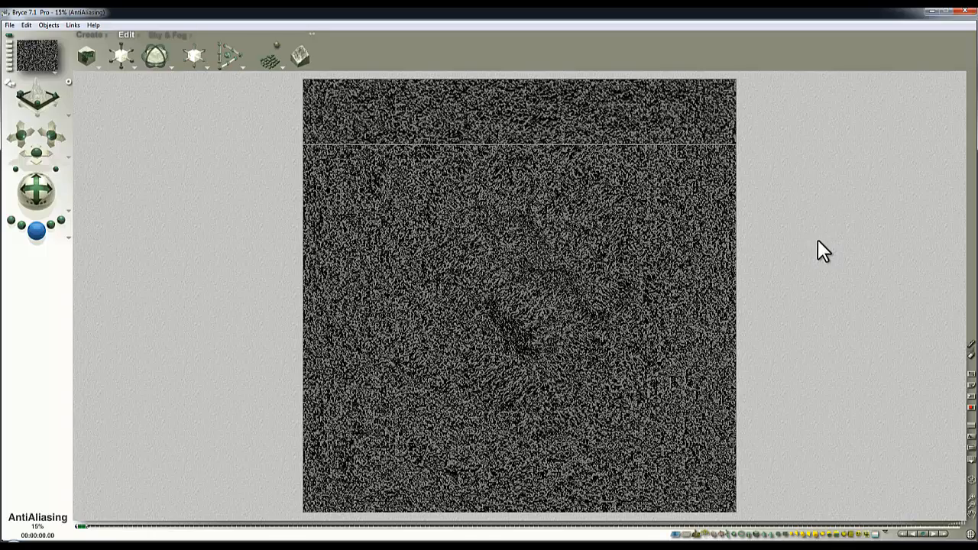
key("Escape")
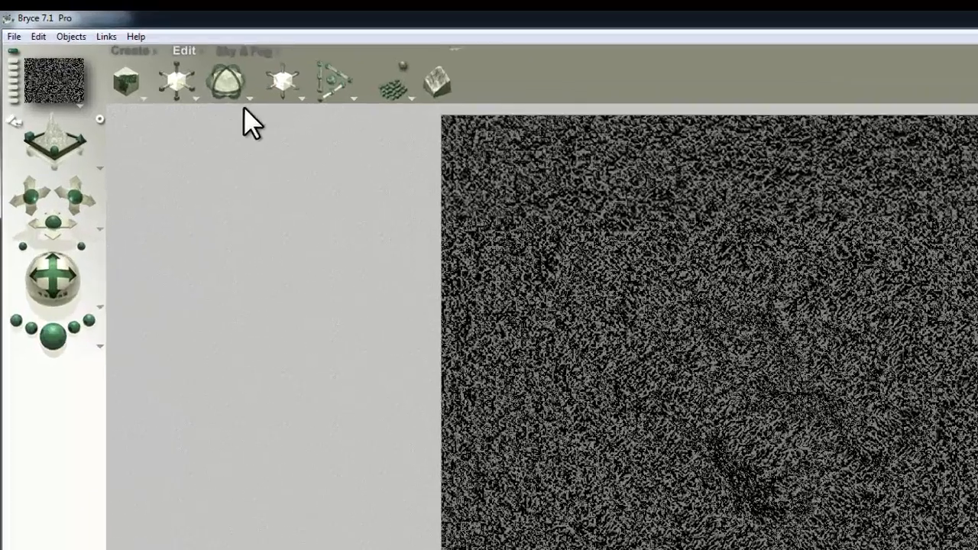
- Adjust the sky settings to brighten the black-and-white noise pattern, render the scene again and stop it partway
left_click(170, 35)
left_click(118, 64)
left_click_drag(349, 191, 414, 196)
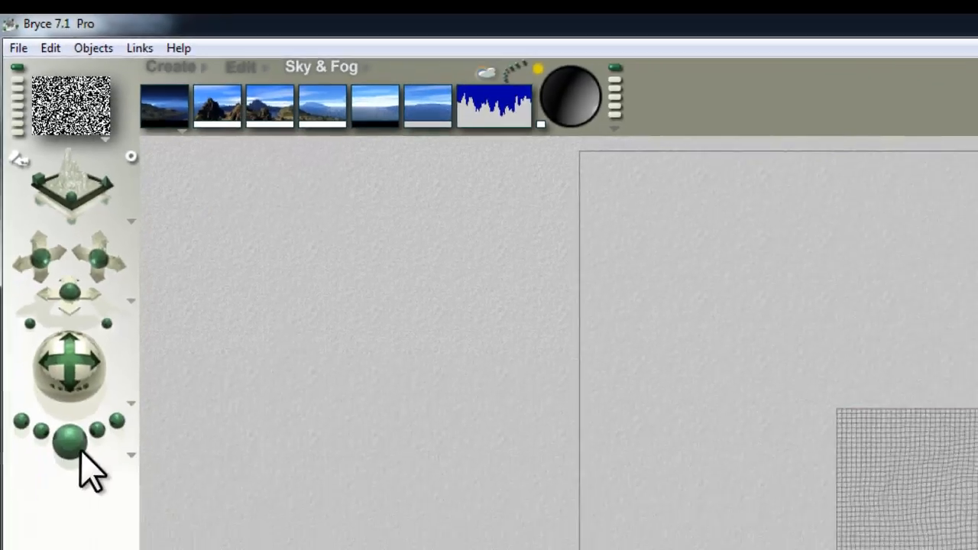
left_click(78, 447)
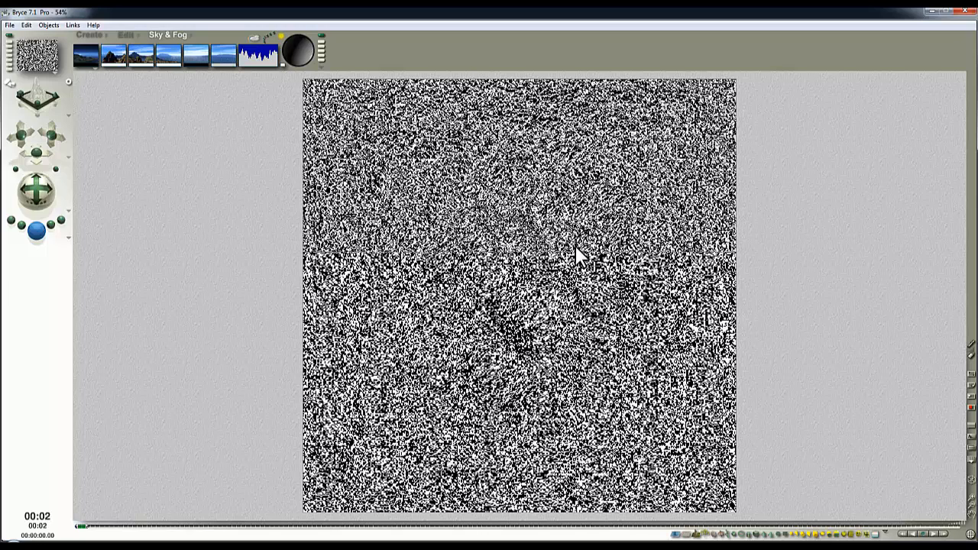
left_click(467, 232)
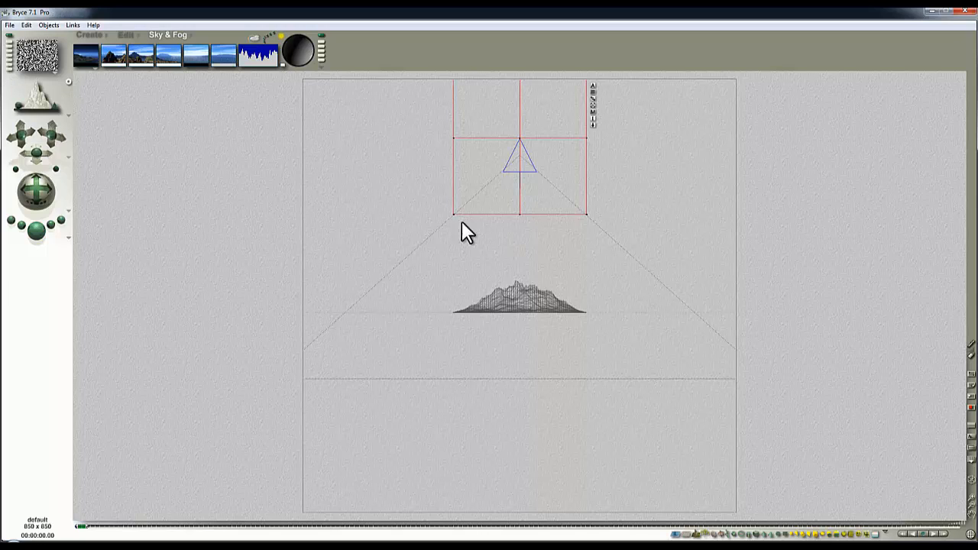
- Open the terrain below the cube for editing and replace its elevation with the bunny height-map picture
left_click(542, 302)
left_click(563, 308)
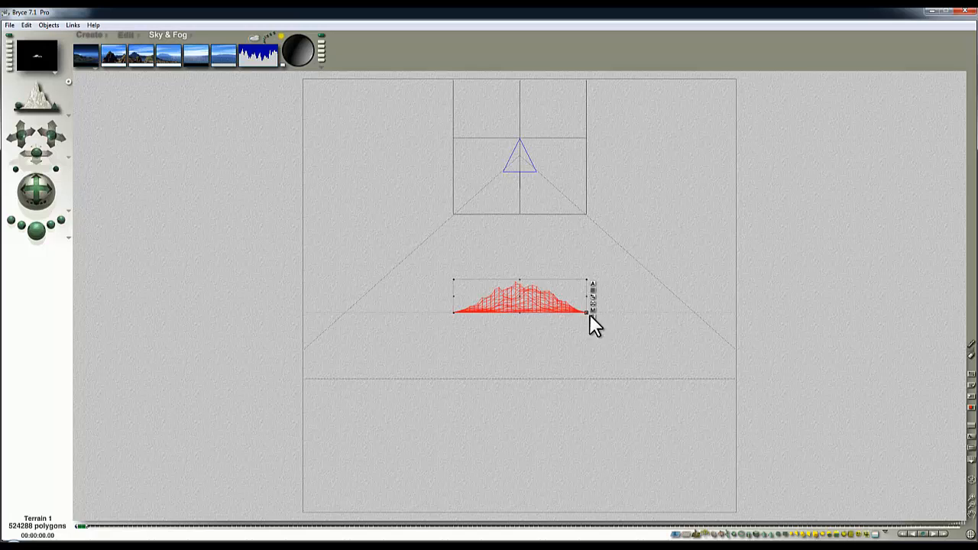
left_click(592, 311)
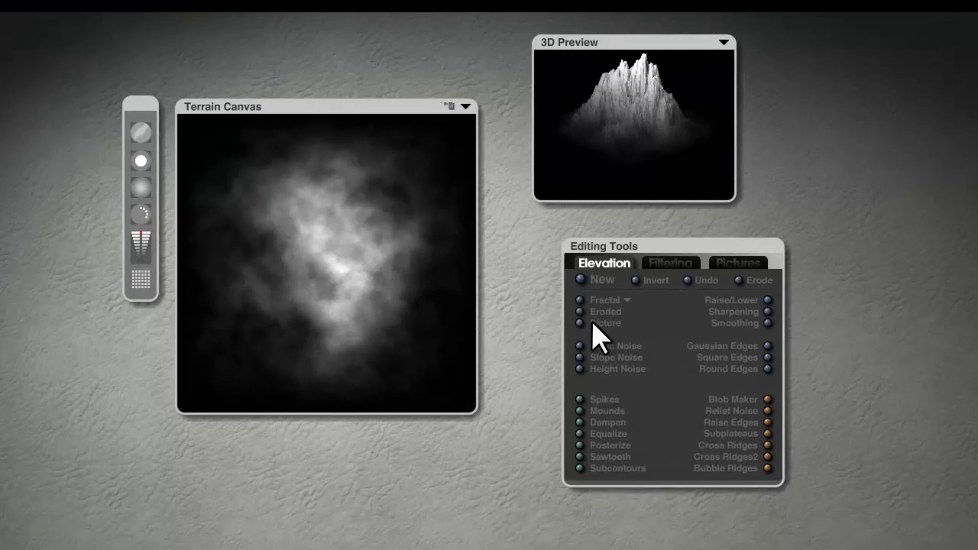
left_click(581, 324)
left_click_drag(641, 388, 642, 430)
left_click(540, 405)
left_click(615, 490)
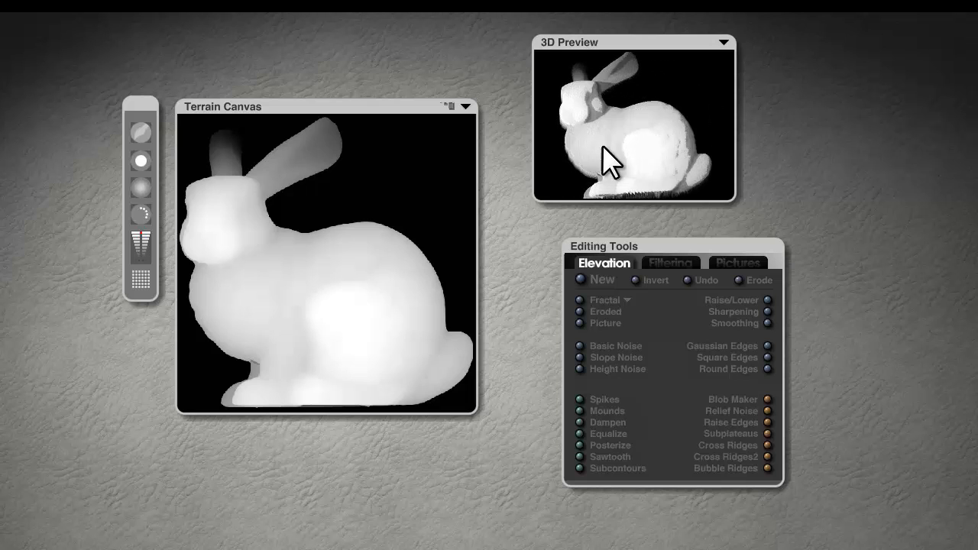
- Accept the bunny terrain, render it through the cube from the camera view and stop the render
left_click(242, 304)
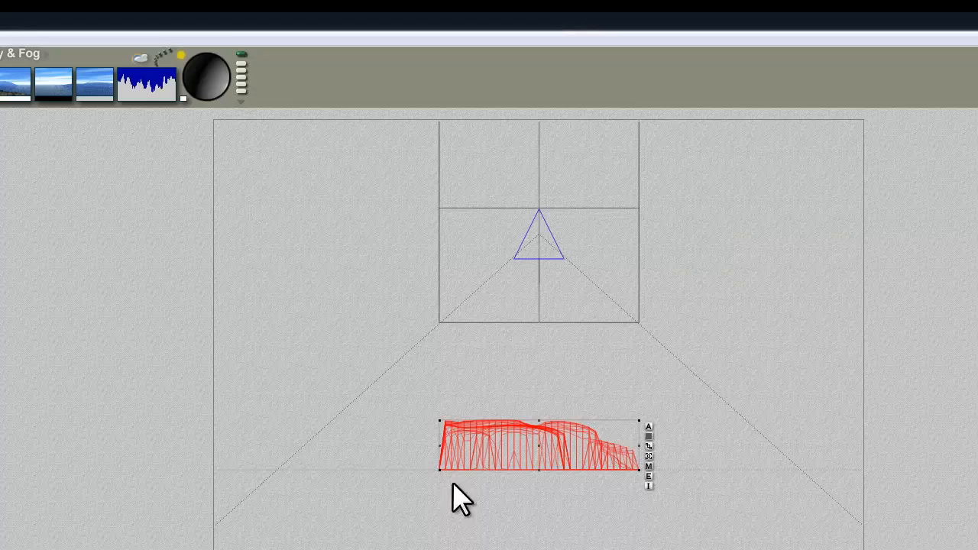
left_click(3, 294)
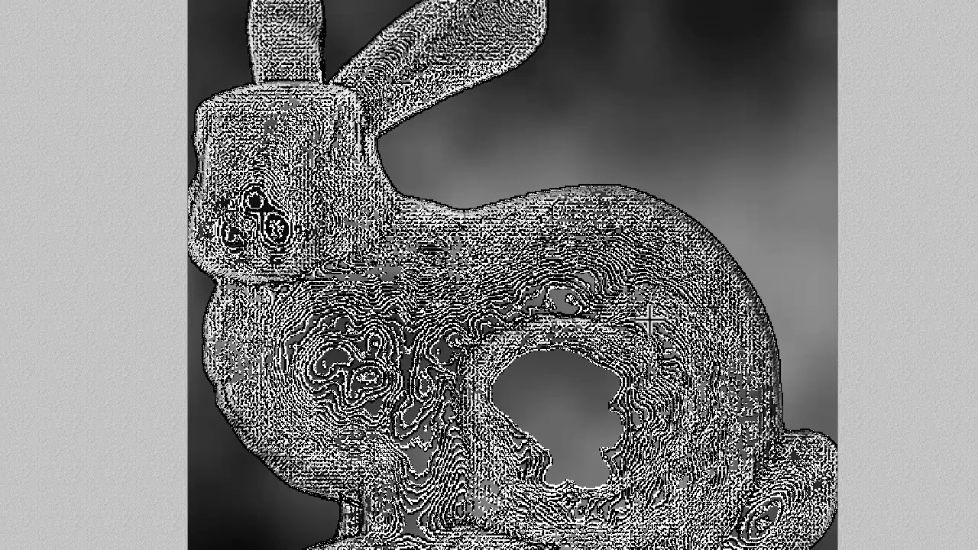
left_click(840, 342)
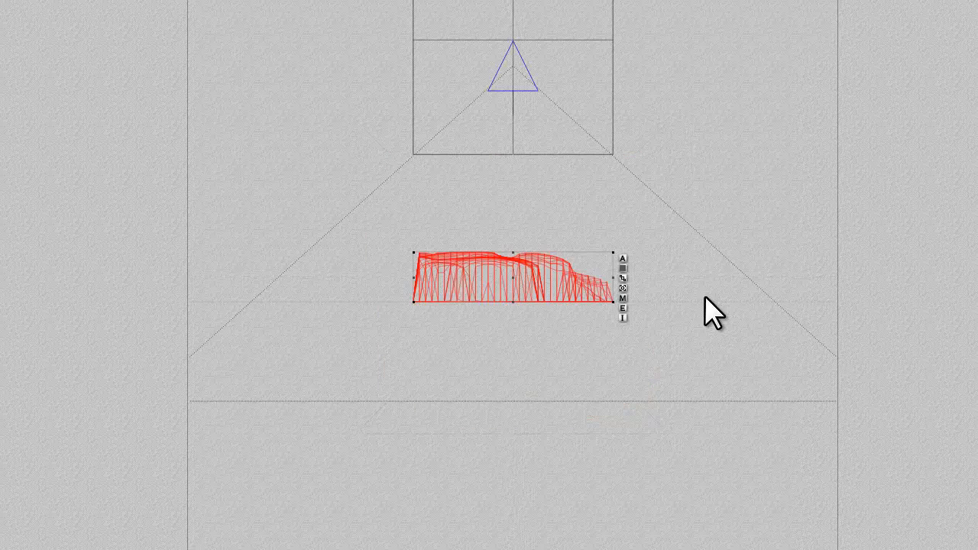
- Reopen the bunny terrain for editing and clip away its lowest elevations so the flat background is cut out
left_click(622, 308)
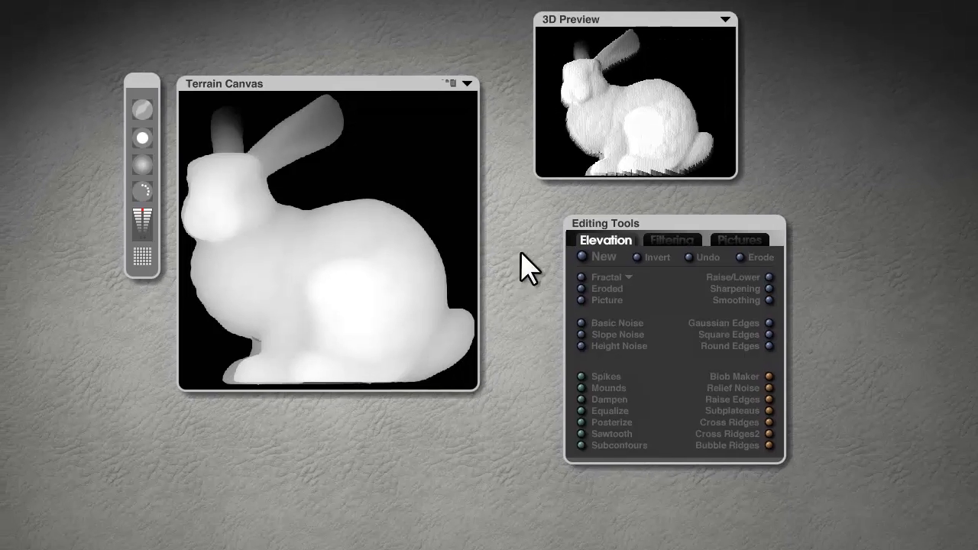
left_click(467, 93)
left_click(452, 94)
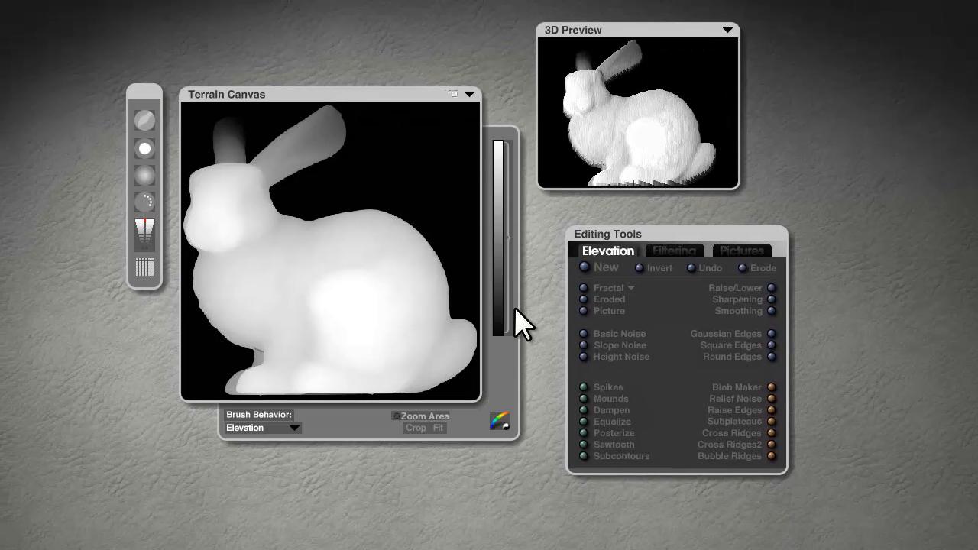
left_click_drag(508, 325, 509, 350)
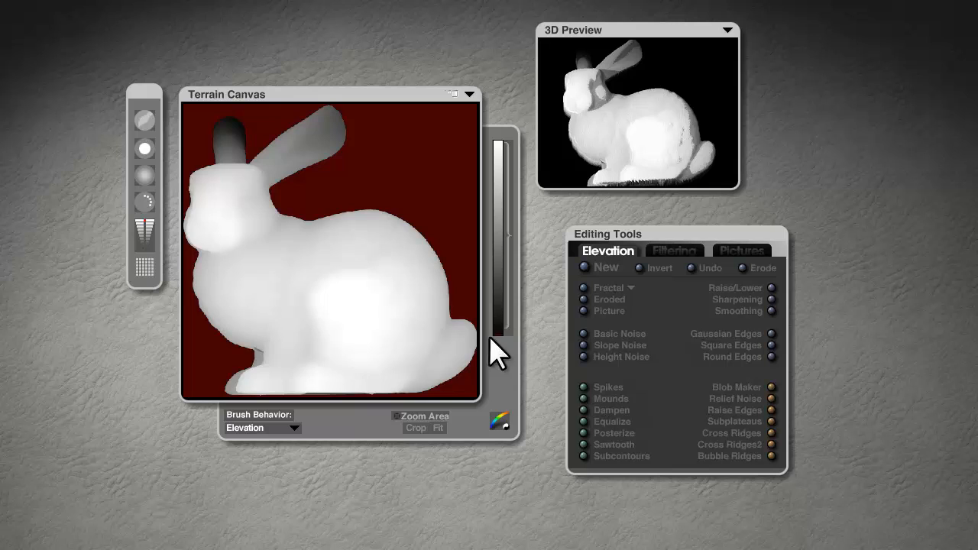
- Reduce the terrain resolution to 256 - fine and smooth the bunny's elevation repeatedly
left_click(145, 265)
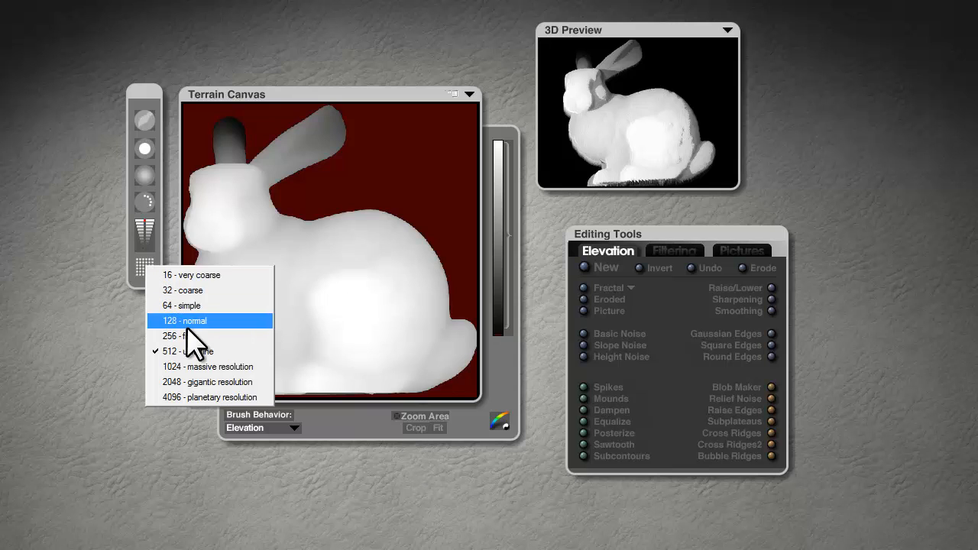
left_click(183, 335)
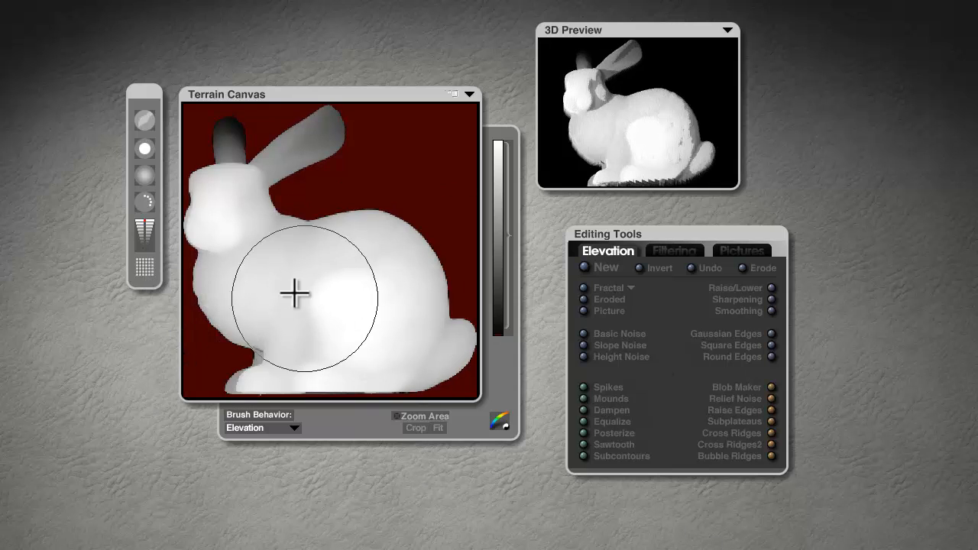
left_click(772, 311)
left_click(773, 311)
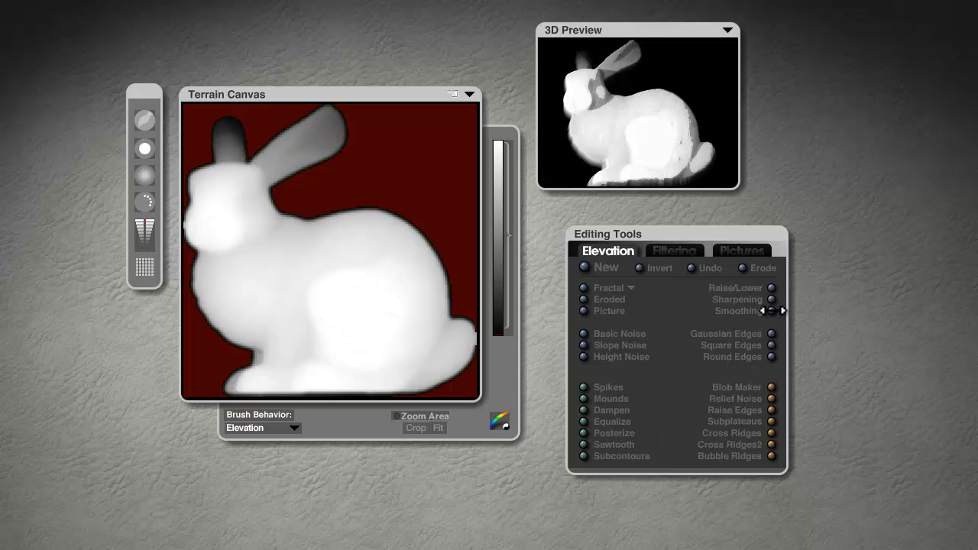
left_click(773, 311)
left_click(773, 311)
left_click(773, 311)
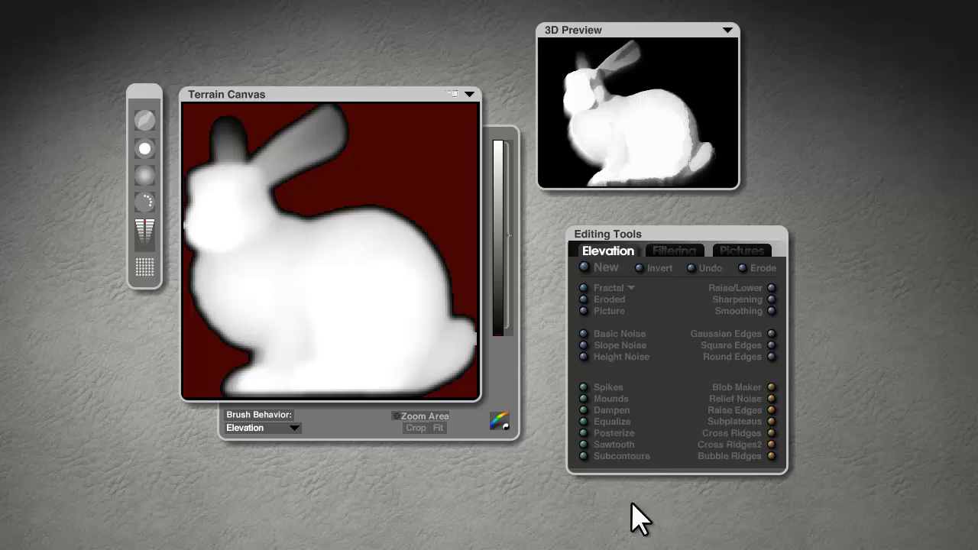
- Raise the terrain resolution to 512 and 1024, smooth the elevation further, and test-render the bunny before stopping the render
left_click(145, 267)
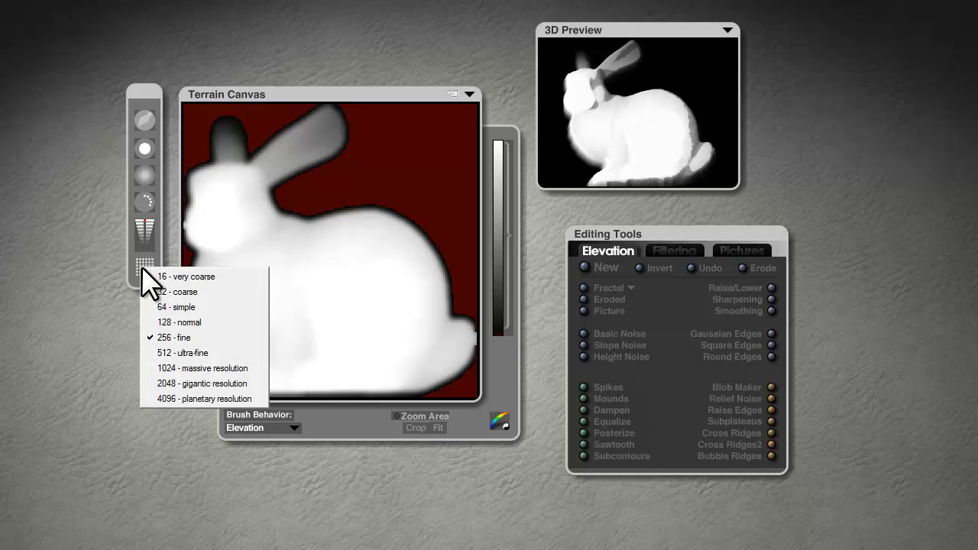
left_click(164, 352)
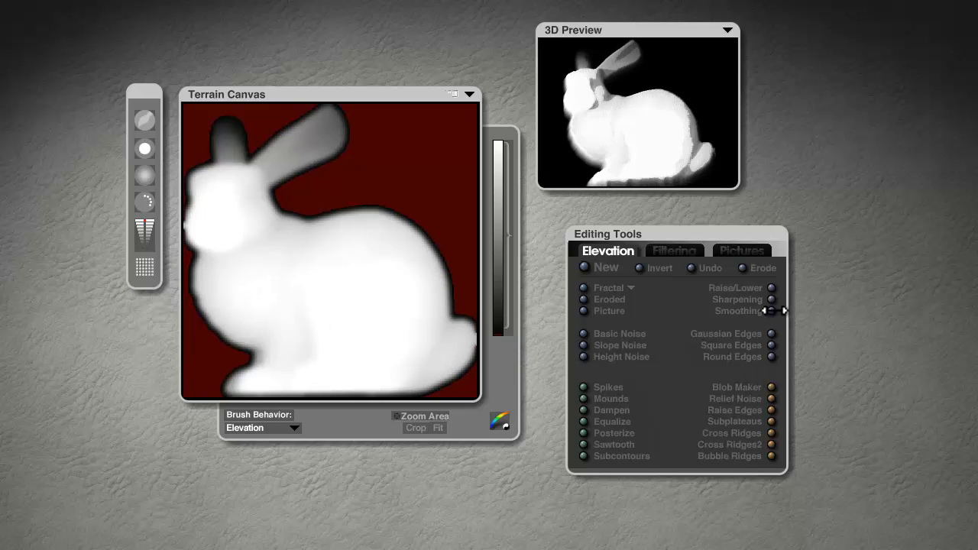
left_click(145, 267)
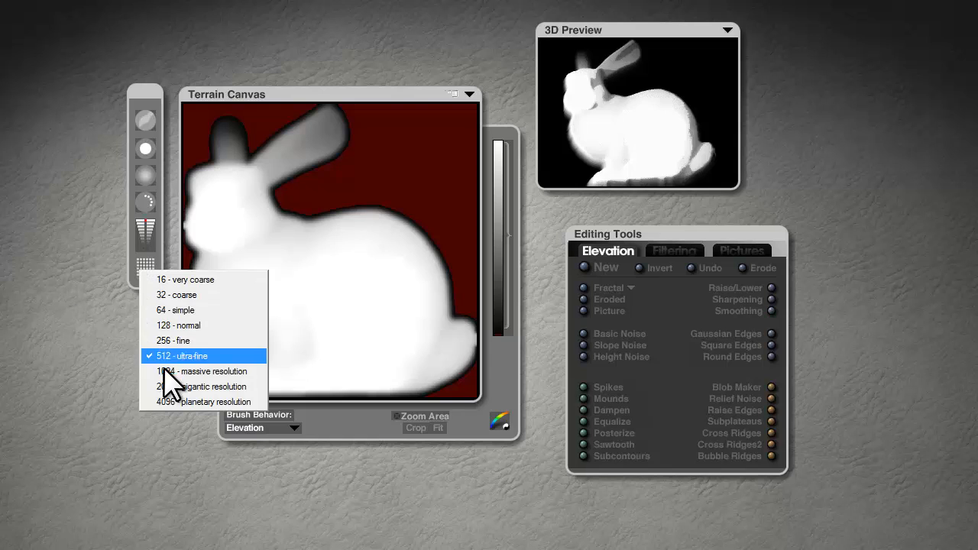
left_click(164, 372)
left_click(772, 311)
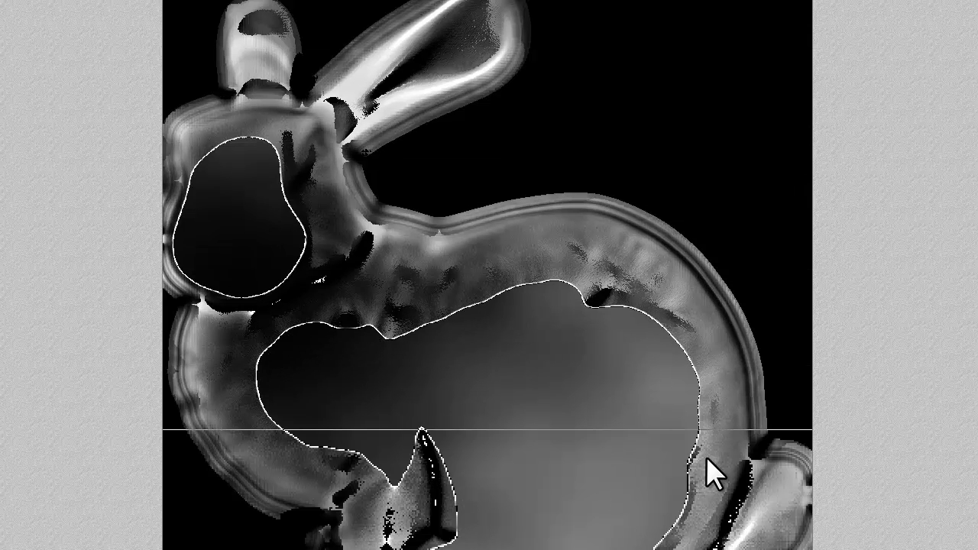
left_click(589, 443)
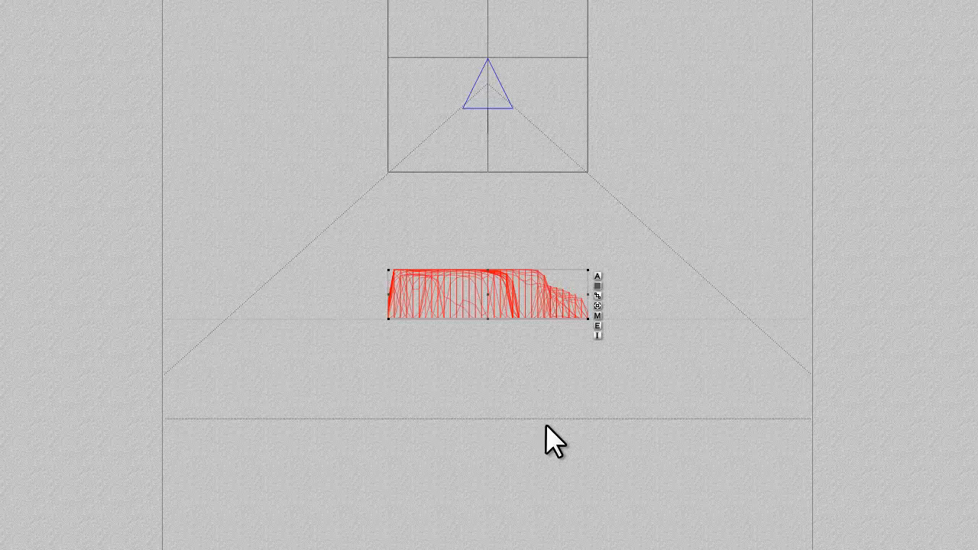
- Reload the unsmoothed bunny picture into the clipped terrain's elevation and rotate the 3D preview to inspect it
key("2")
key("1")
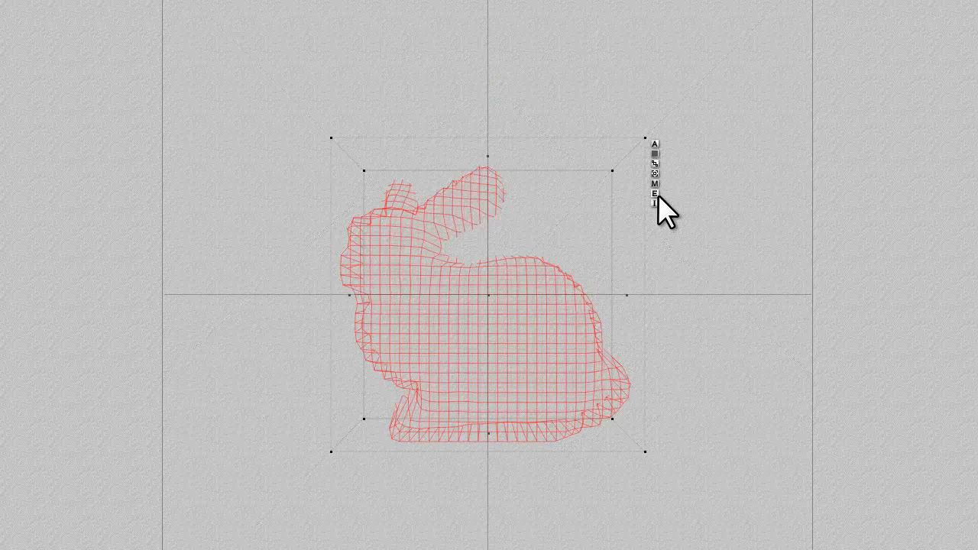
left_click(655, 194)
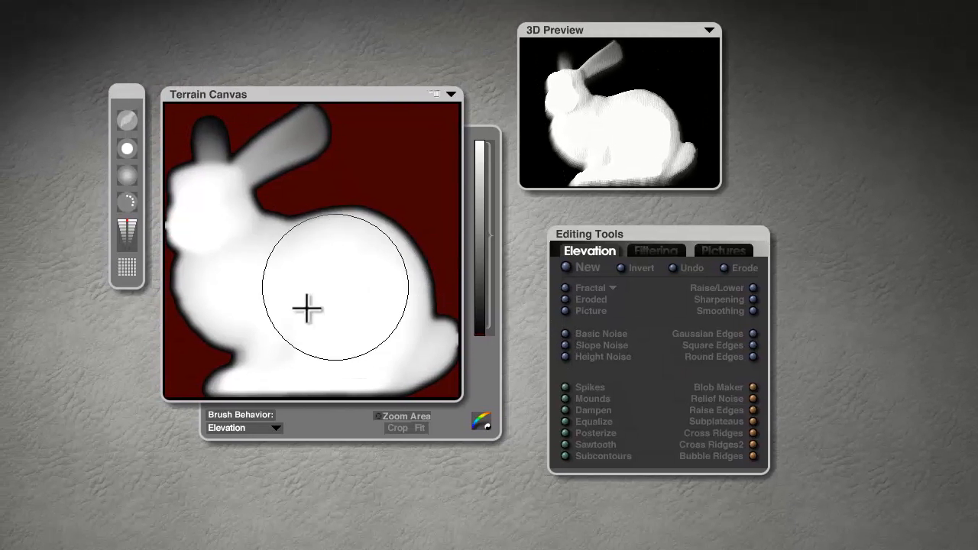
left_click_drag(636, 141, 576, 318)
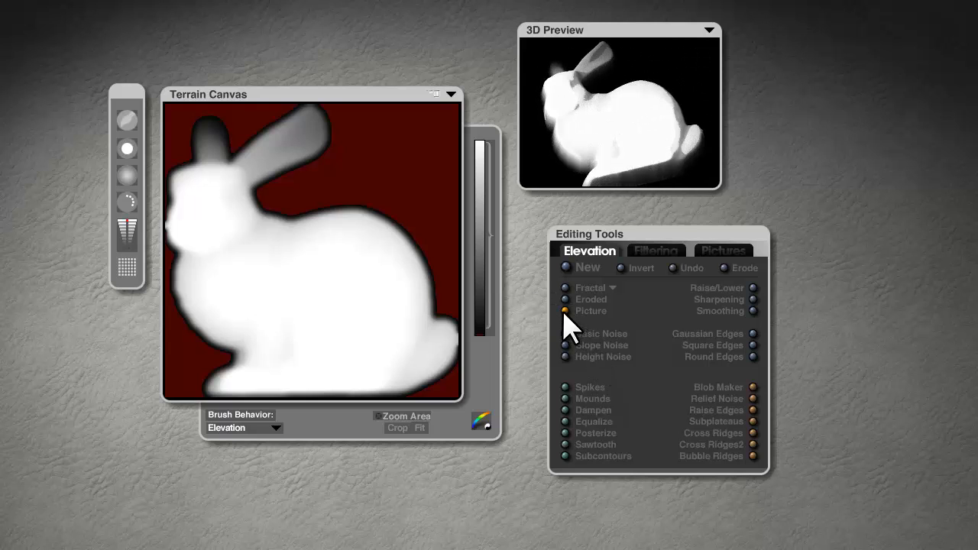
left_click(565, 312)
left_click_drag(638, 393, 634, 428)
left_click(557, 393)
left_click(602, 478)
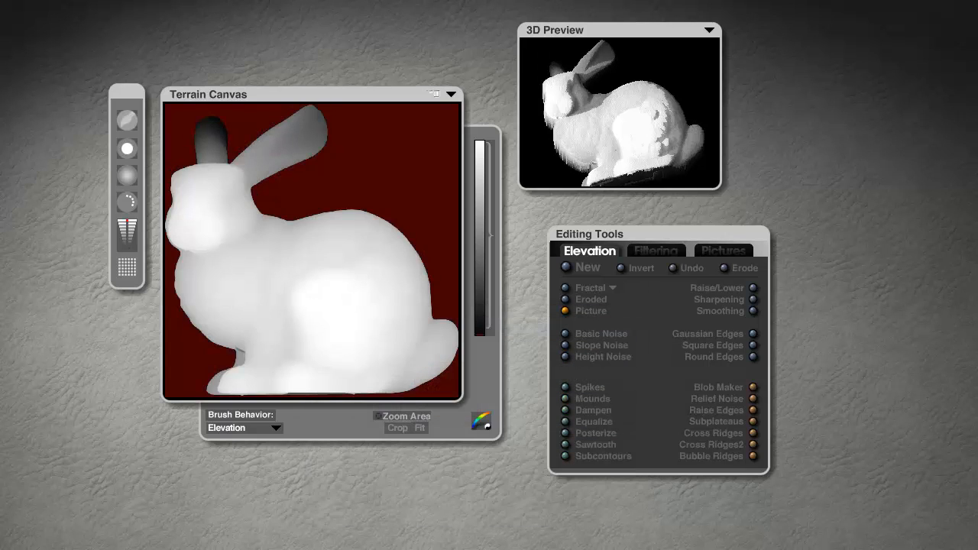
left_click_drag(607, 168, 655, 79)
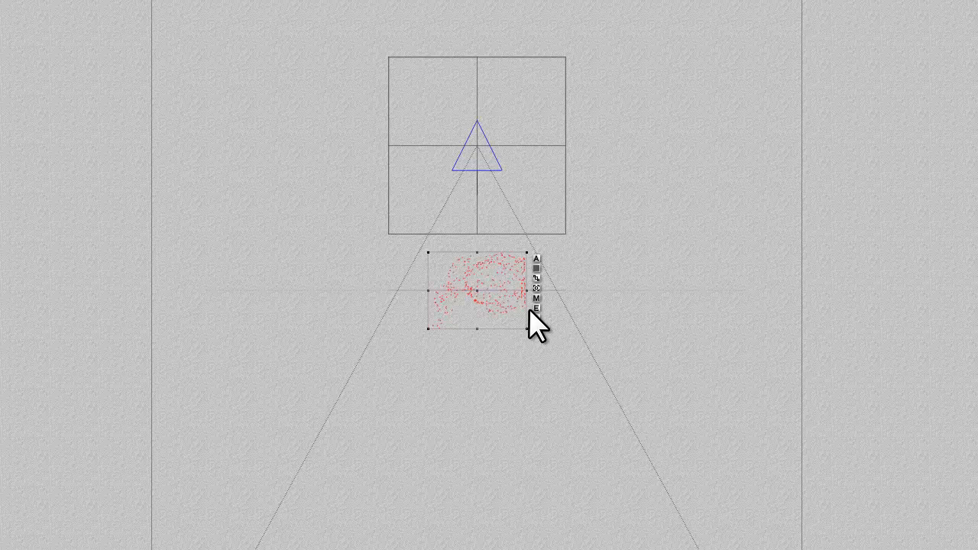
- Open the bunny material's Basic Altitude texture and reset component 1's filter to a = 1, b = 0, c = 2
left_click(537, 299)
left_click(735, 79)
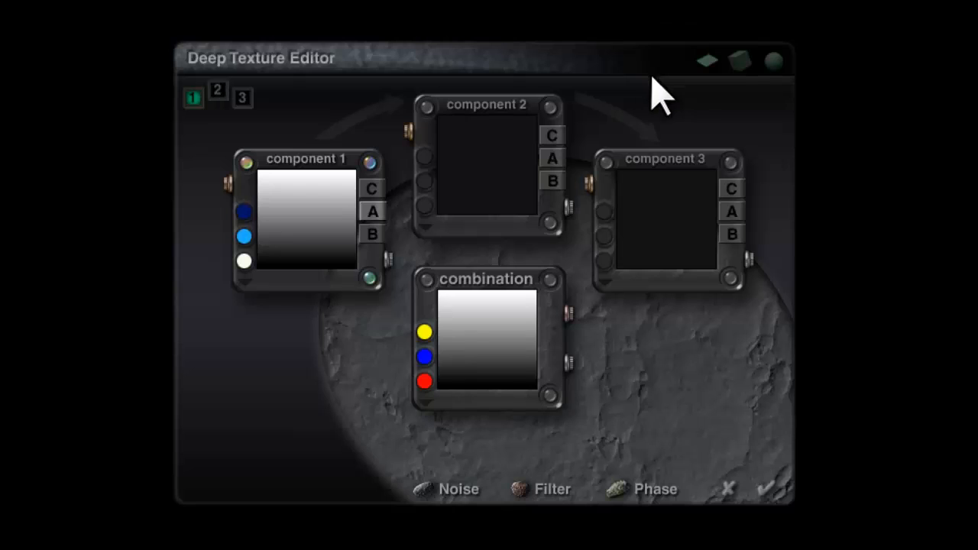
left_click(370, 162)
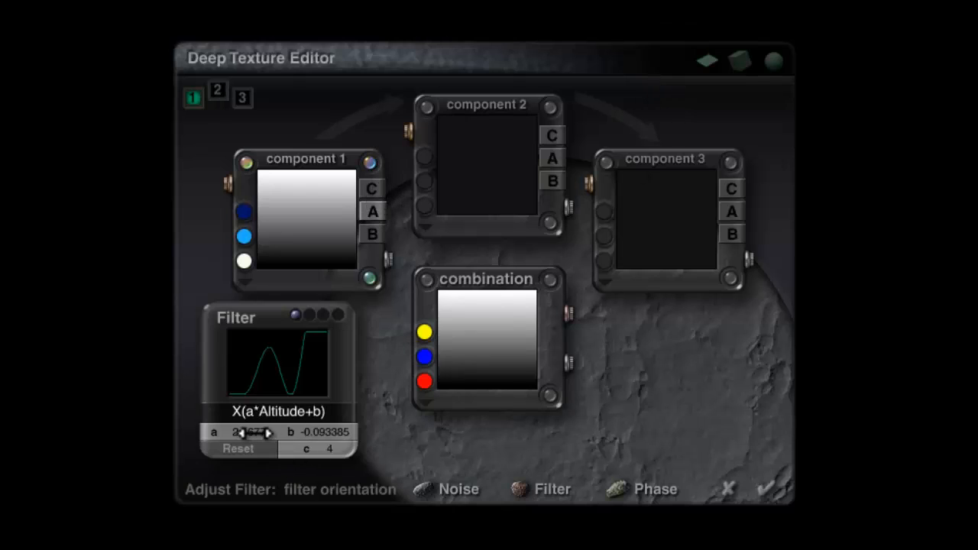
left_click_drag(254, 432, 245, 432)
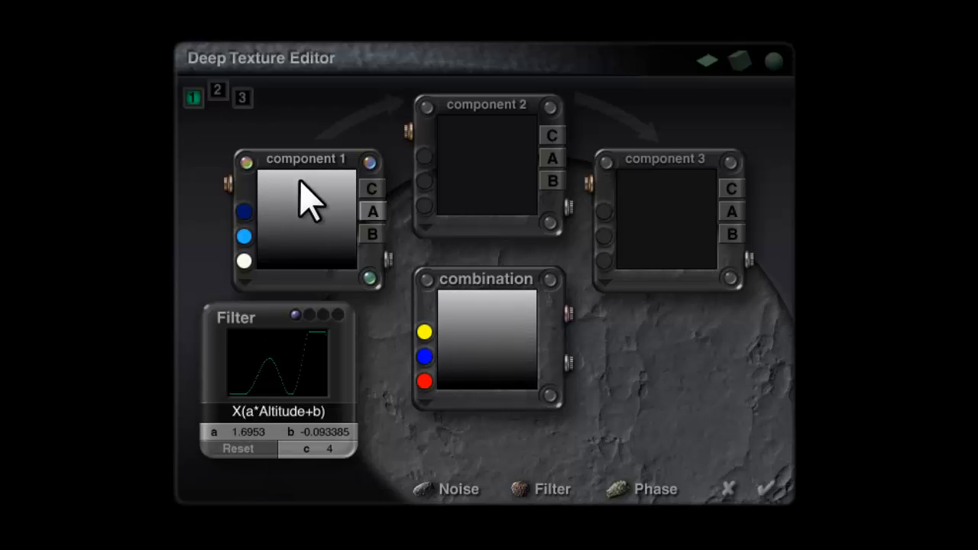
left_click(240, 449)
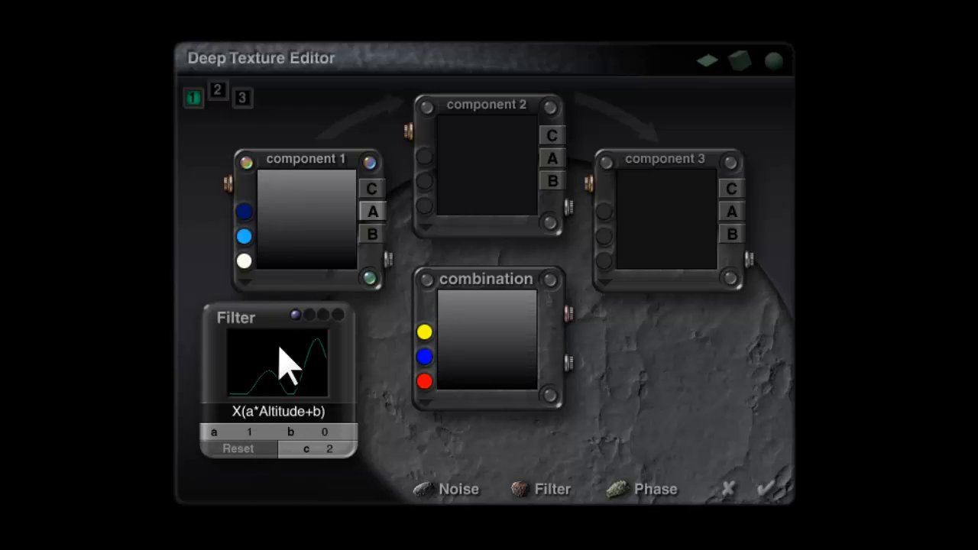
- Increase the altitude filter's a coefficient slightly above 1, accept the texture and rotate the bunny in the material preview
left_click_drag(240, 432, 241, 432)
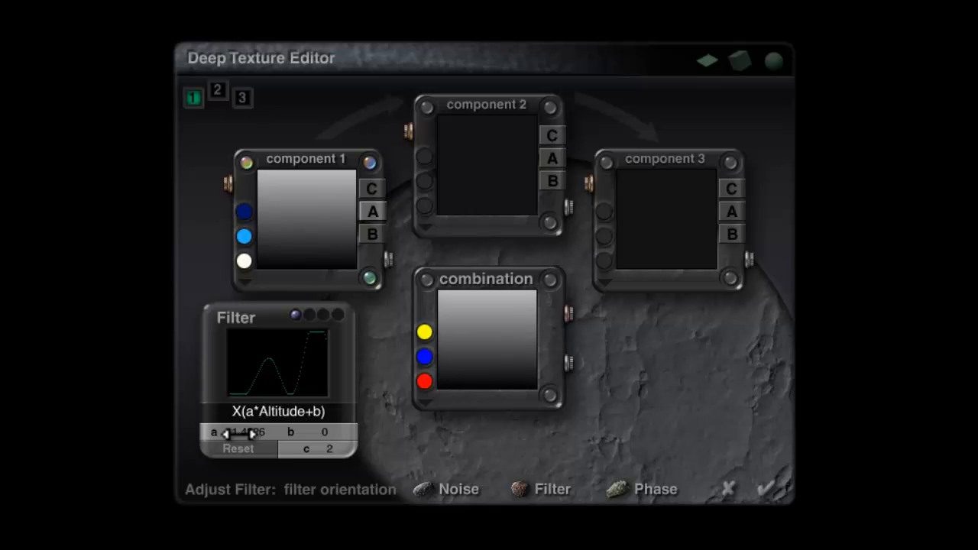
left_click(766, 490)
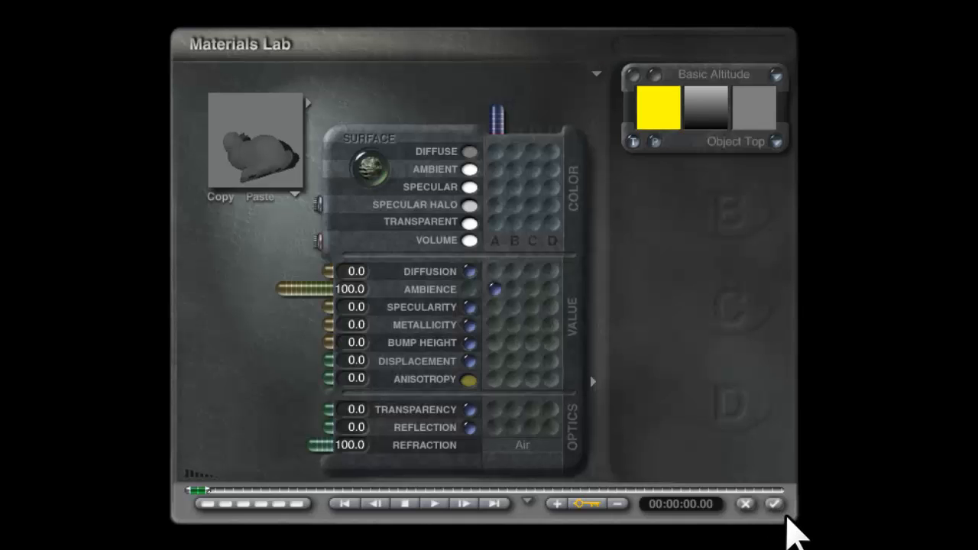
left_click(295, 157)
left_click(283, 156)
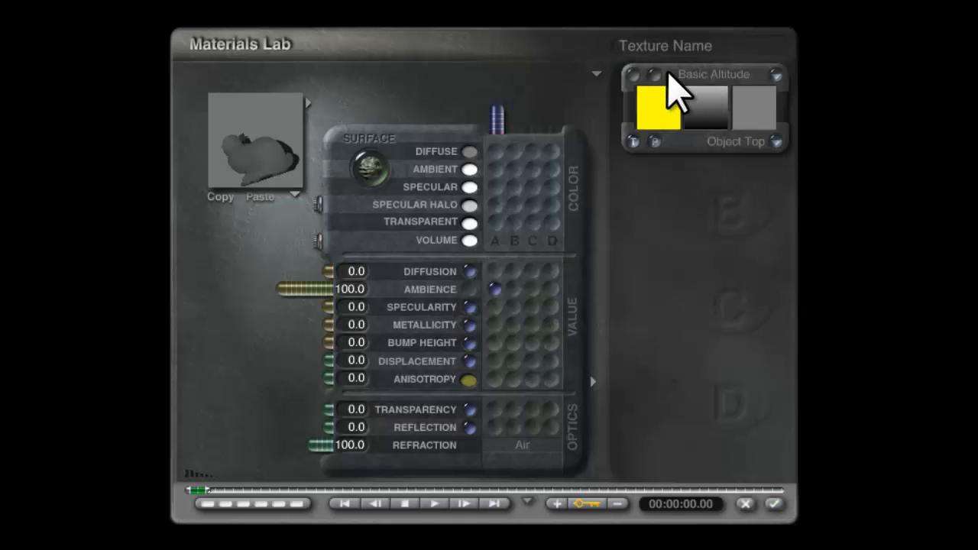
- Fine-tune the a coefficient of the Basic Altitude texture's filter for the bunny material, then accept the texture and the material
left_click(654, 75)
left_click_drag(243, 432, 244, 433)
left_click(766, 487)
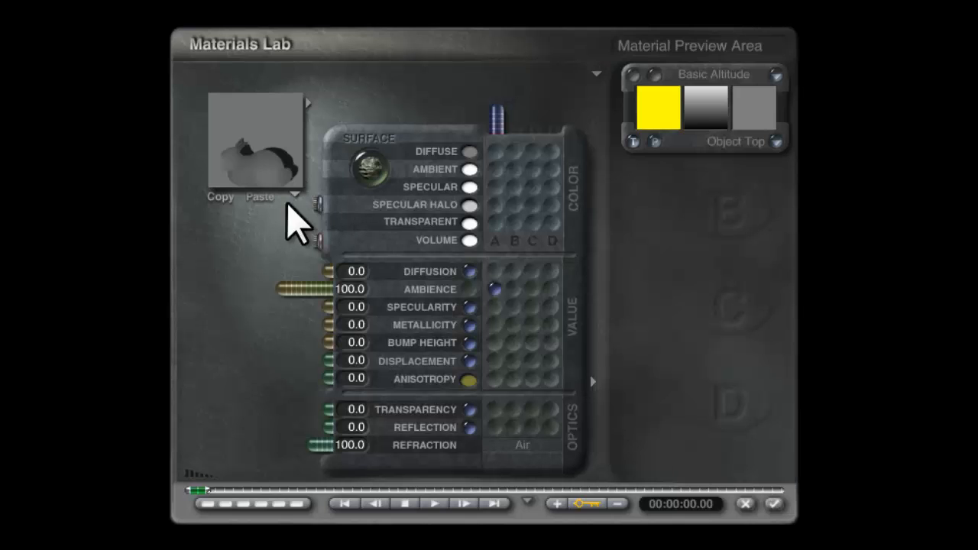
left_click(650, 91)
left_click_drag(252, 431, 250, 430)
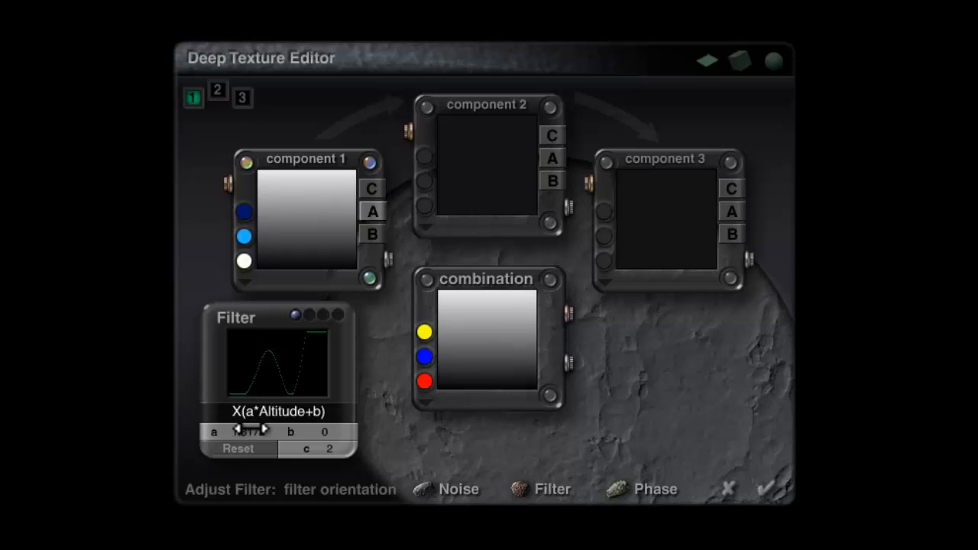
left_click(767, 489)
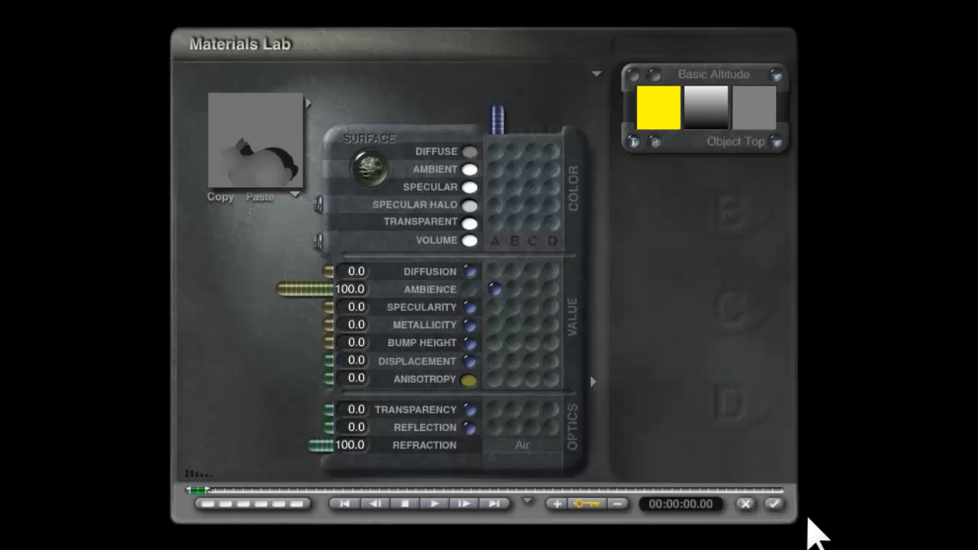
left_click(769, 506)
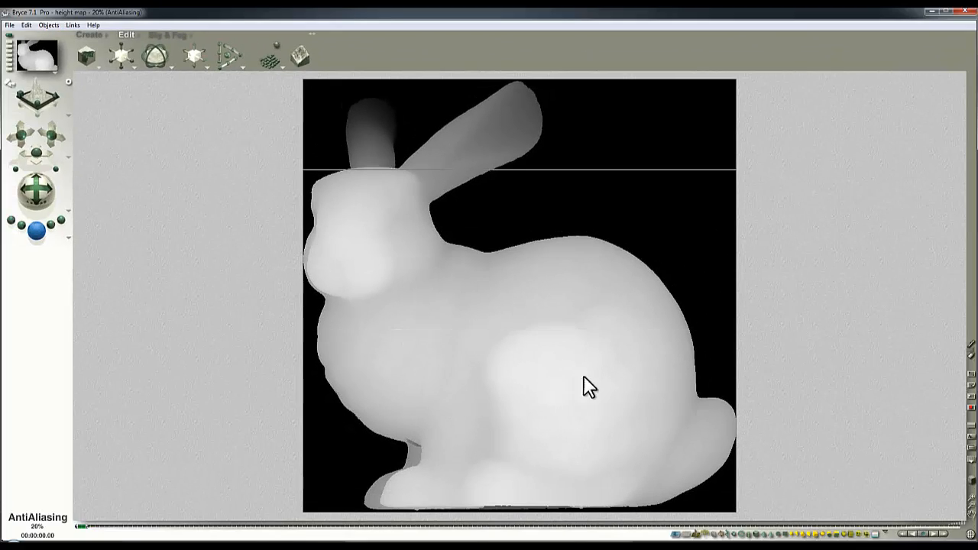
- Save the rendered bunny height map, load height map.bmp into the terrain's elevation and rotate the 3D preview to inspect it
left_click(10, 24)
left_click(31, 99)
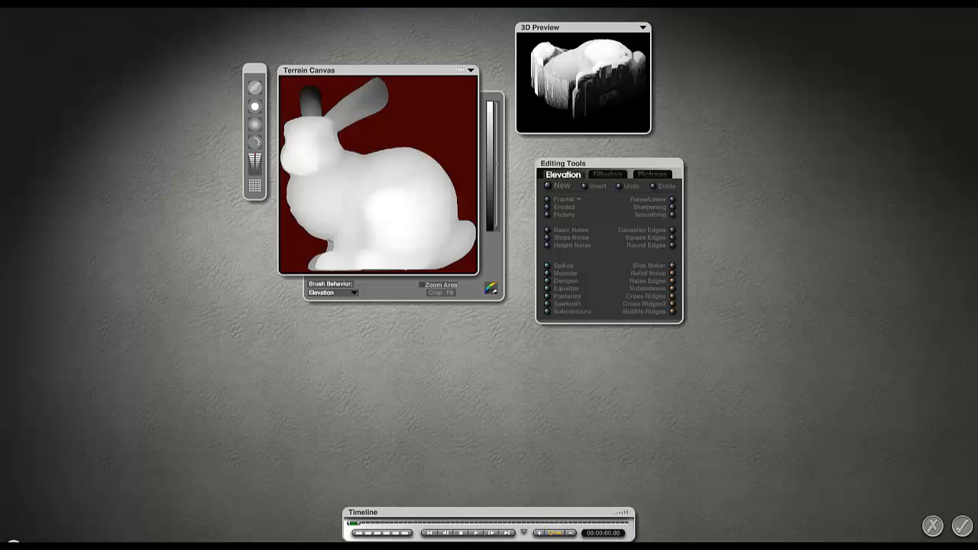
left_click(546, 214)
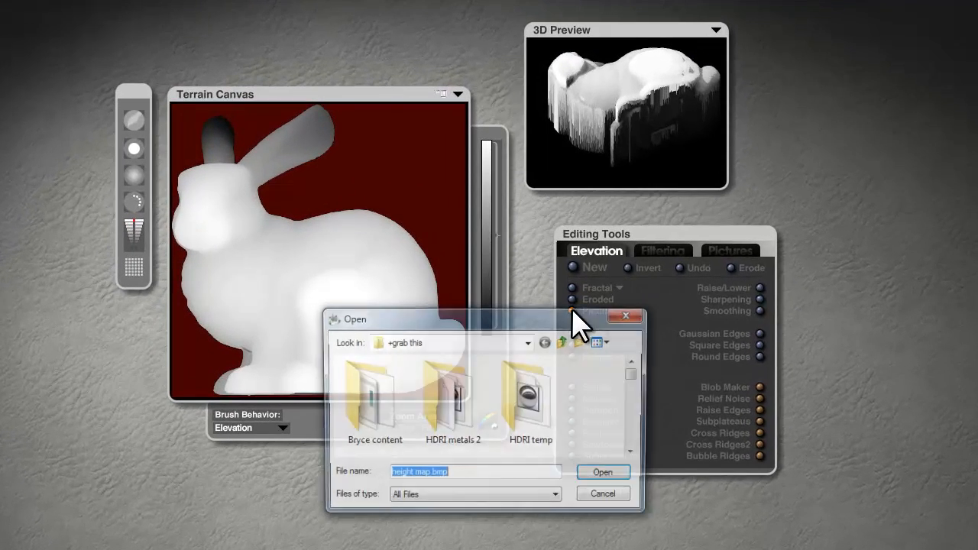
left_click_drag(635, 375, 633, 411)
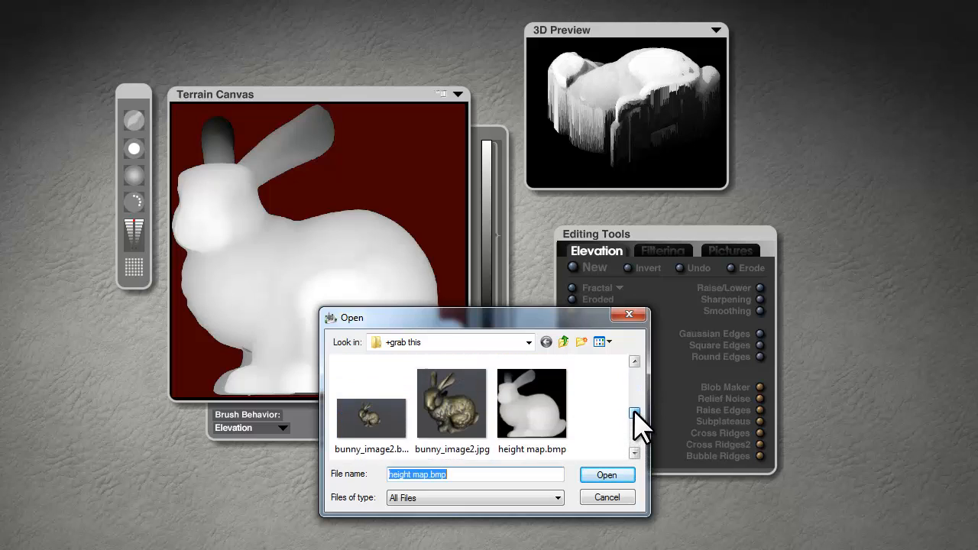
left_click(604, 477)
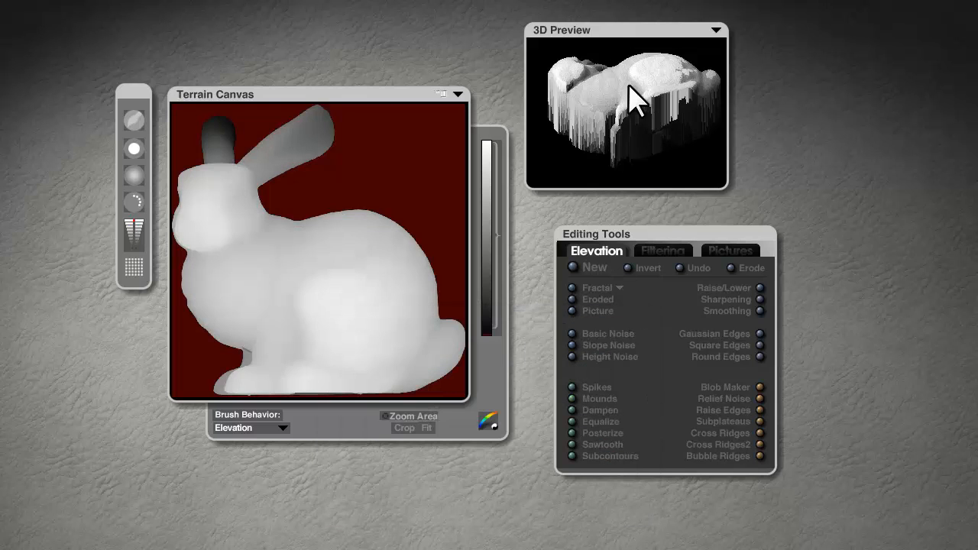
left_click_drag(624, 150, 660, 94)
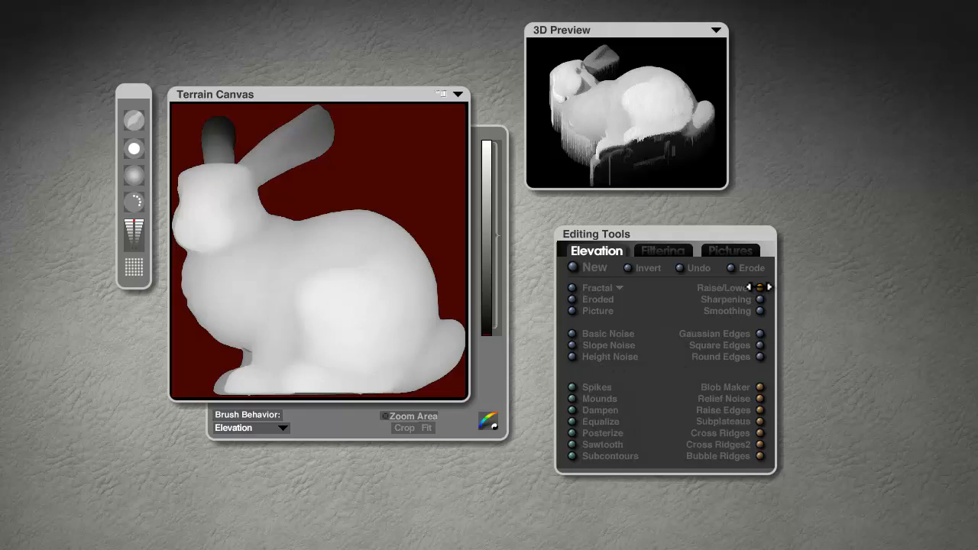
- Lower and smooth the bunny elevation, and reduce the terrain resolution to 512 and on to 256
left_click_drag(759, 288, 760, 312)
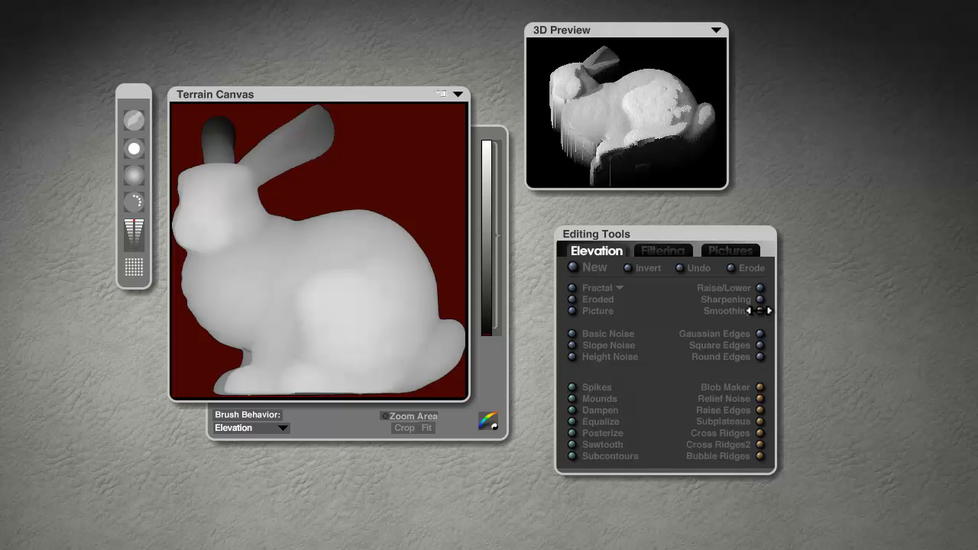
left_click(133, 266)
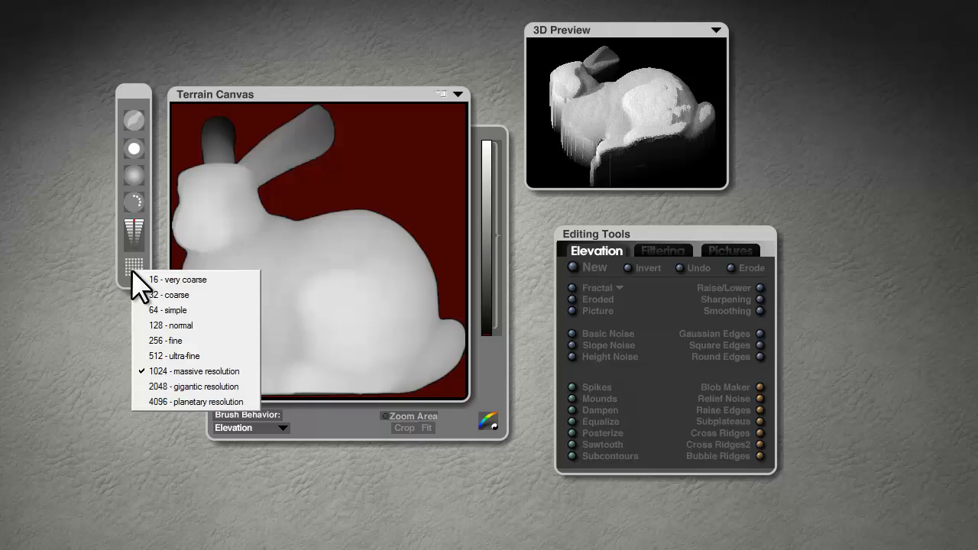
left_click(161, 358)
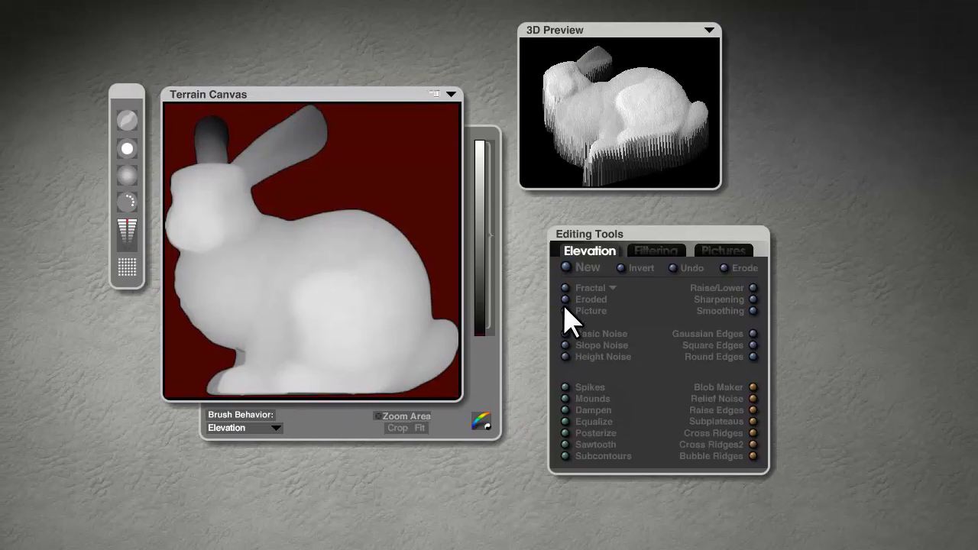
left_click(127, 266)
left_click(164, 339)
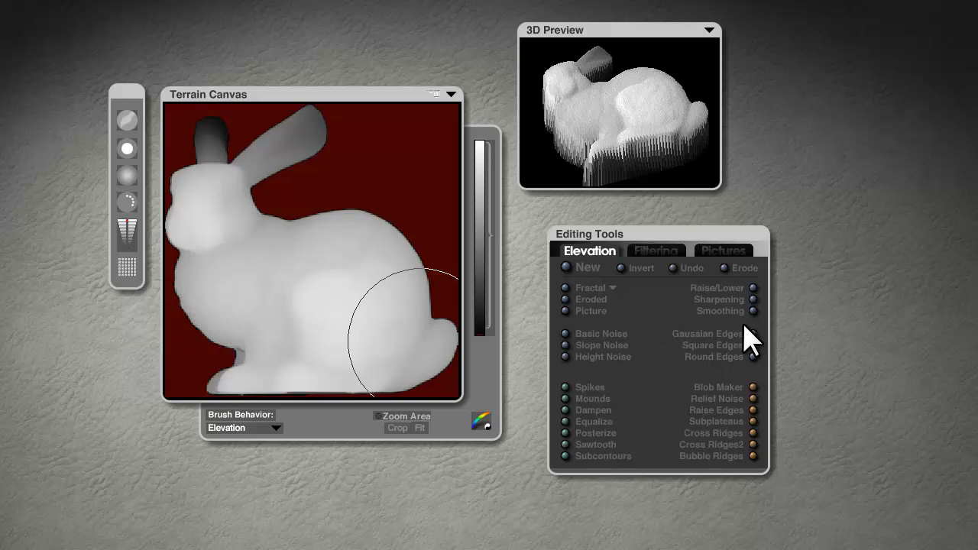
- Reload height map.bmp into the elevation at 256 resolution and smooth the terrain
left_click(566, 310)
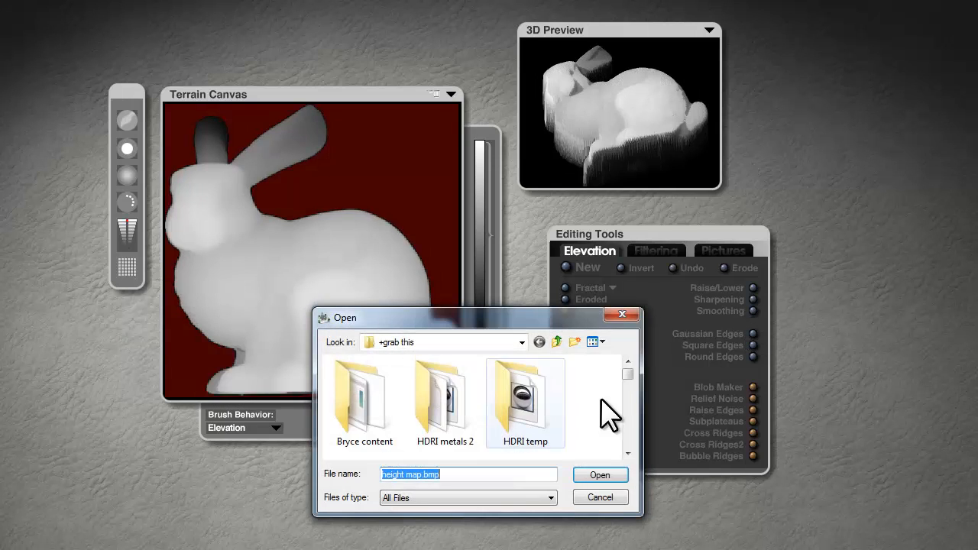
scroll(627, 417, "down", 5)
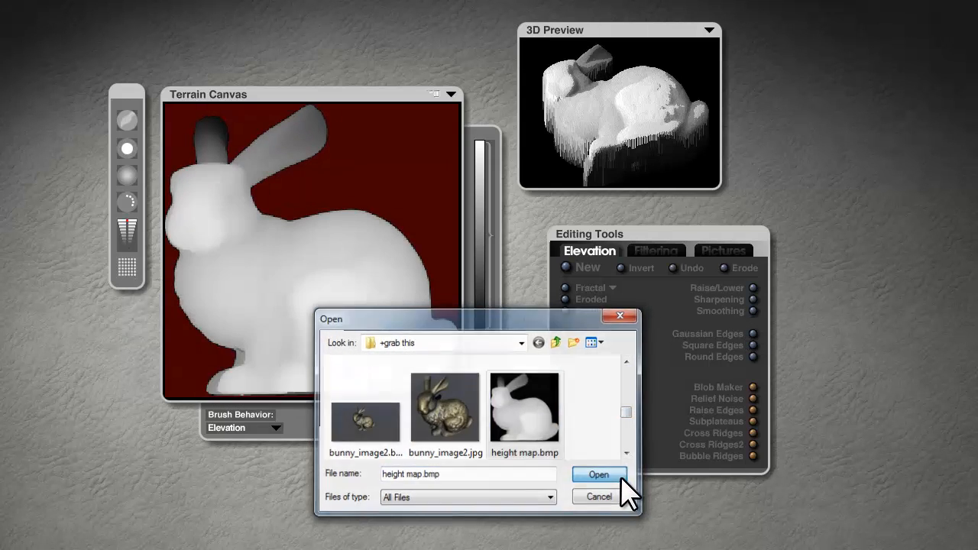
left_click(608, 475)
left_click(753, 311)
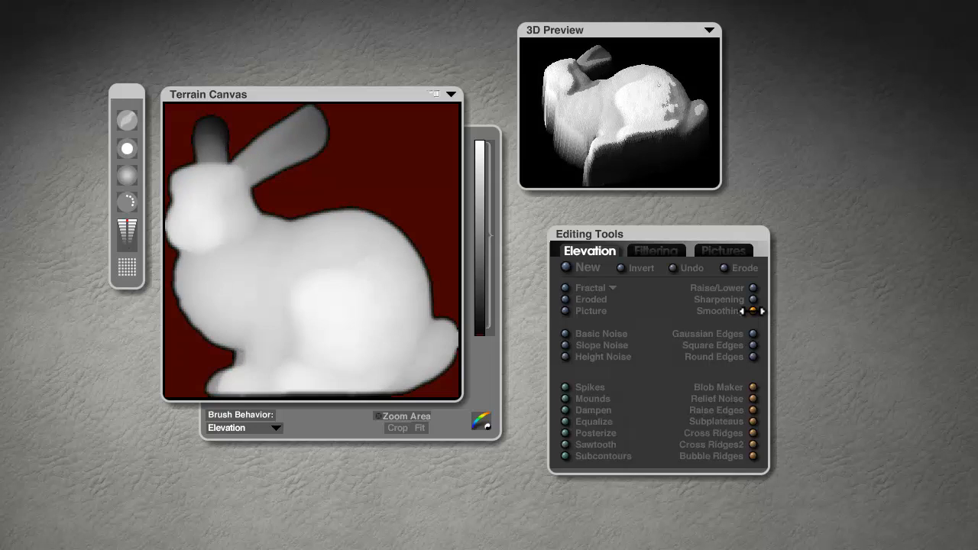
- Raise the terrain resolution to 512 and 1024, and smooth the bunny elevation further
left_click(127, 267)
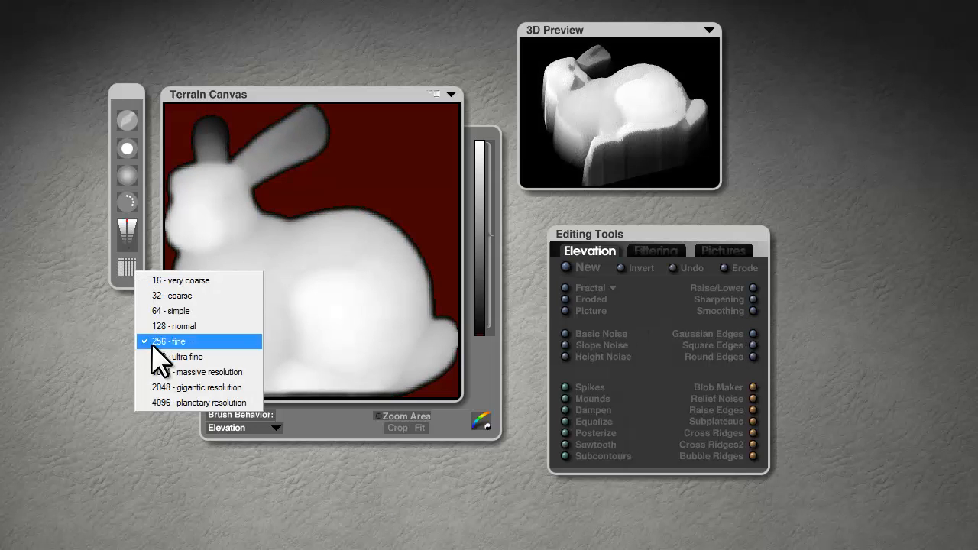
left_click(164, 357)
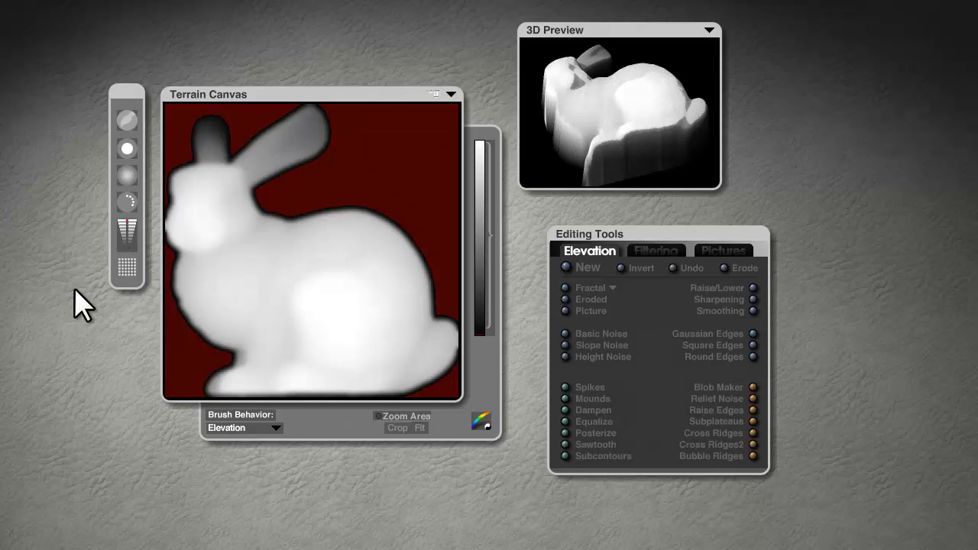
left_click(127, 267)
left_click(157, 356)
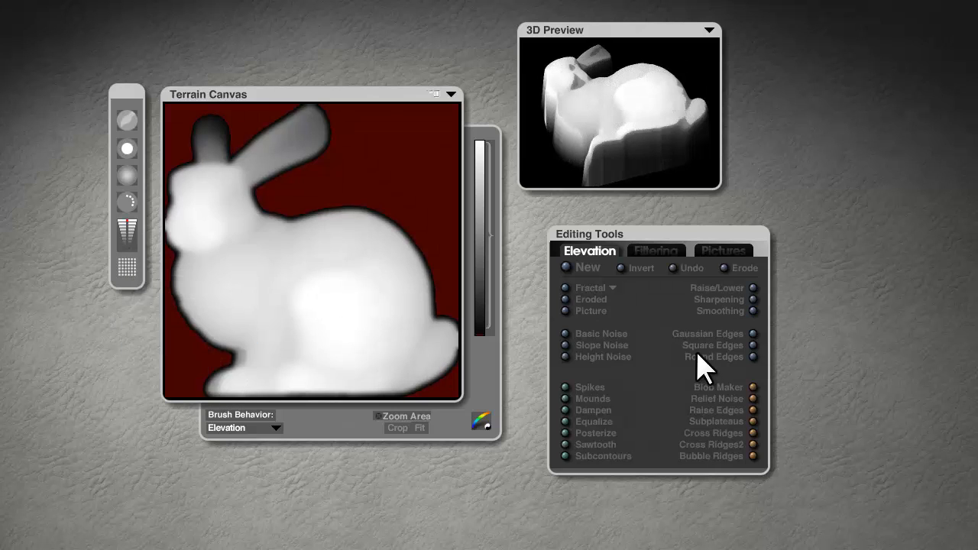
left_click(753, 311)
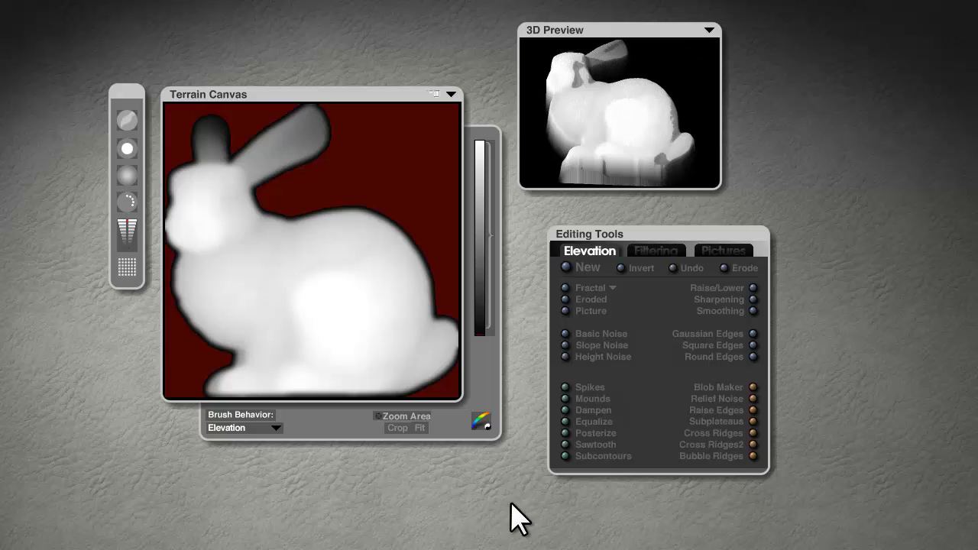
- Set the terrain resolution back to 256, reload height map.bmp into the elevation, and lower and smooth the bunny
left_click(128, 267)
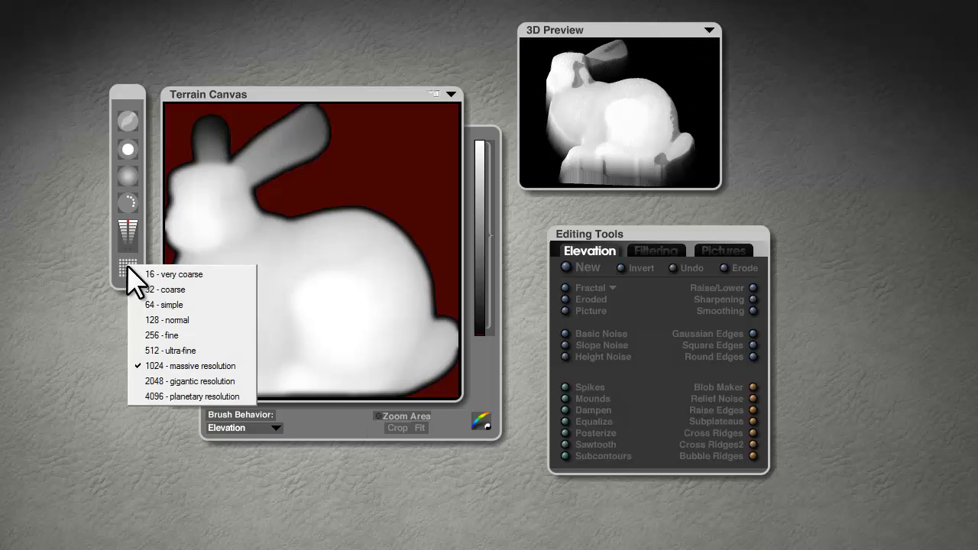
left_click(153, 331)
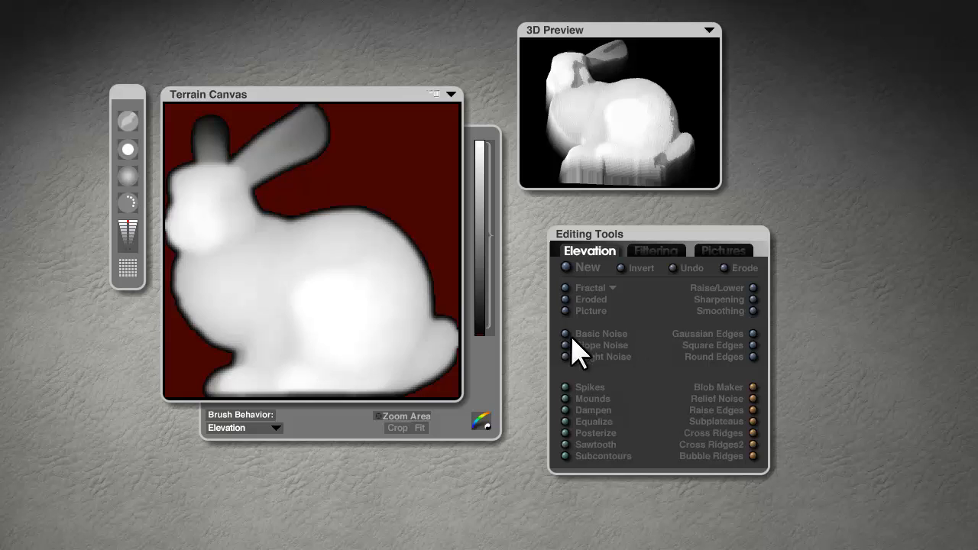
left_click(568, 311)
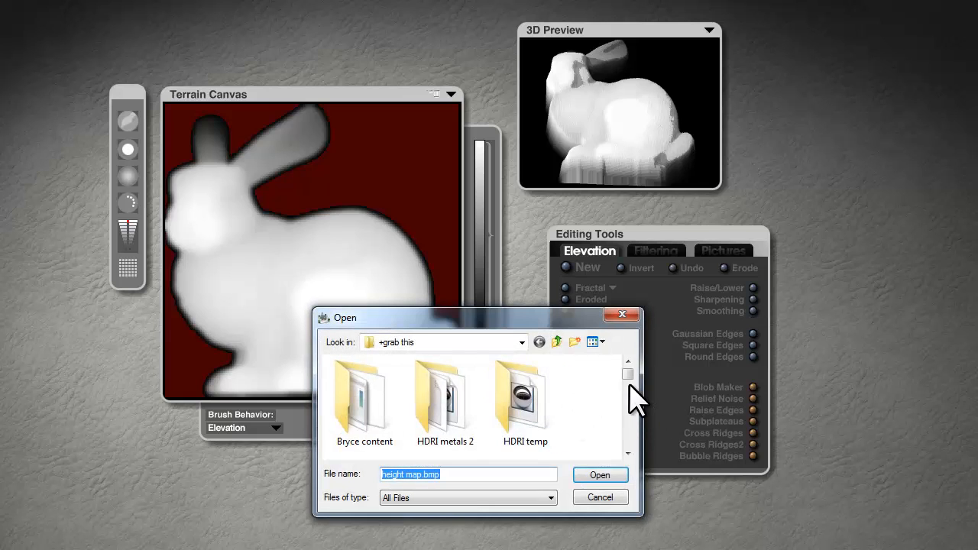
left_click_drag(628, 375, 624, 409)
left_click(524, 422)
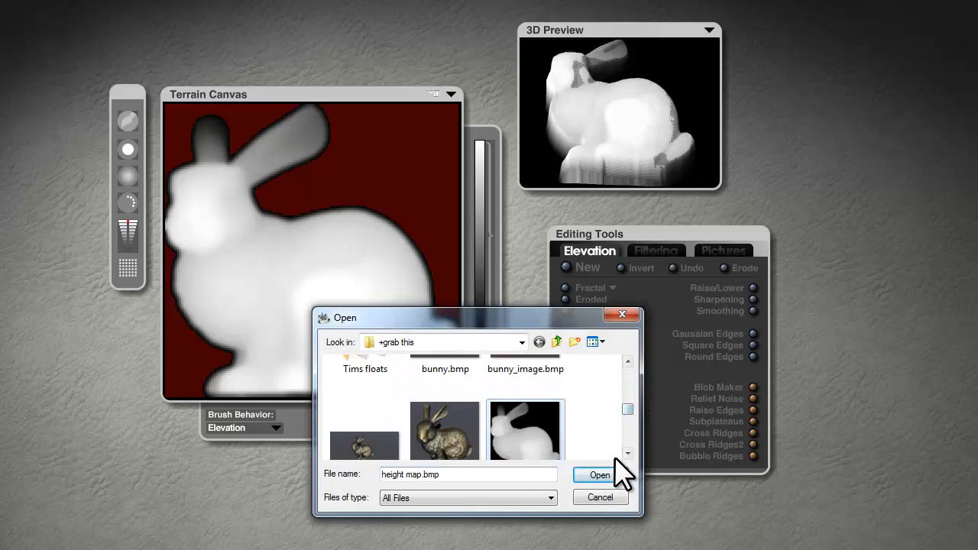
left_click(606, 472)
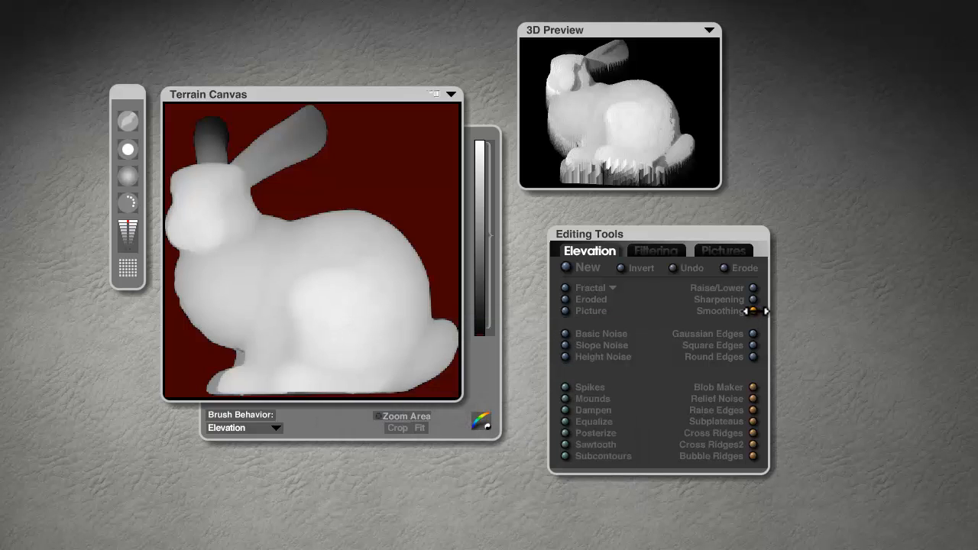
mouse_move(753, 311)
left_mouse_down()
mouse_move(763, 310)
mouse_move(760, 288)
mouse_move(748, 287)
mouse_move(755, 309)
left_mouse_up()
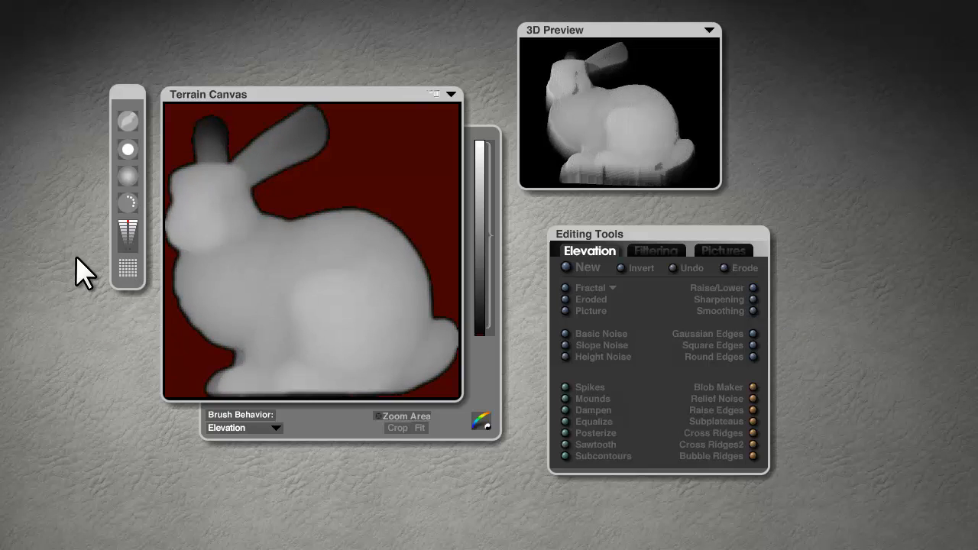
- Increase the terrain resolution to 512, smooth the elevation, and increase the resolution to 1024
left_click(128, 268)
left_click(173, 354)
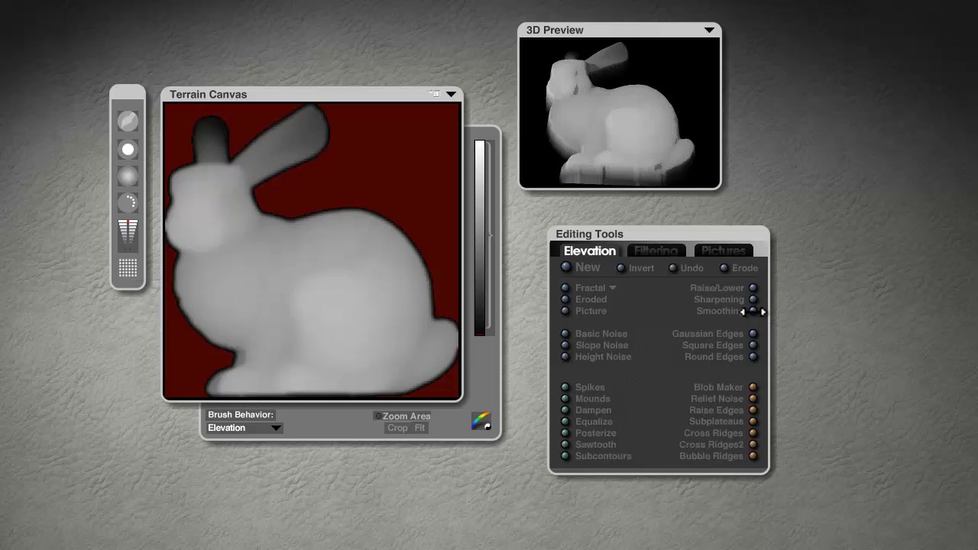
left_click_drag(753, 312, 773, 506)
left_click(128, 269)
left_click(181, 372)
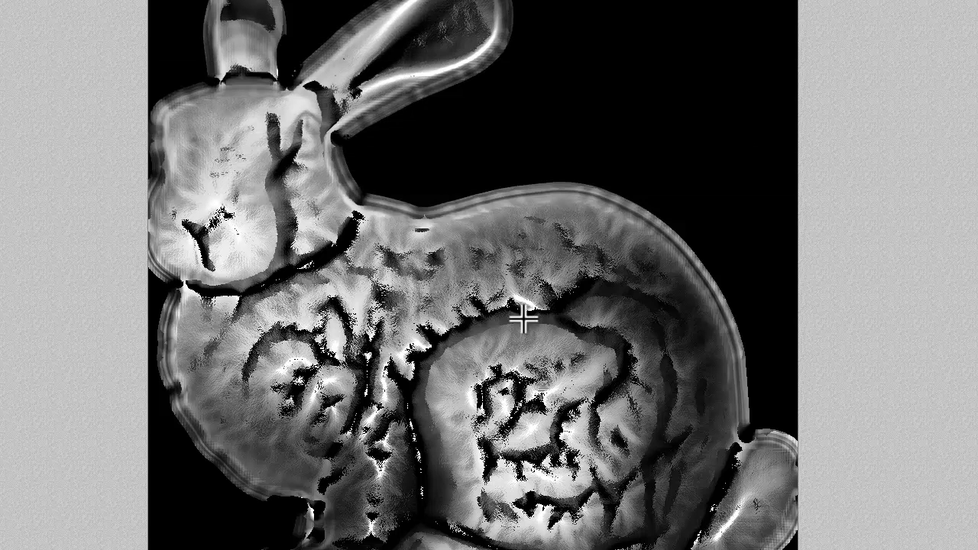
- Stop the render, reopen the bunny terrain for editing and smooth its elevation again at the current resolution
key("Escape")
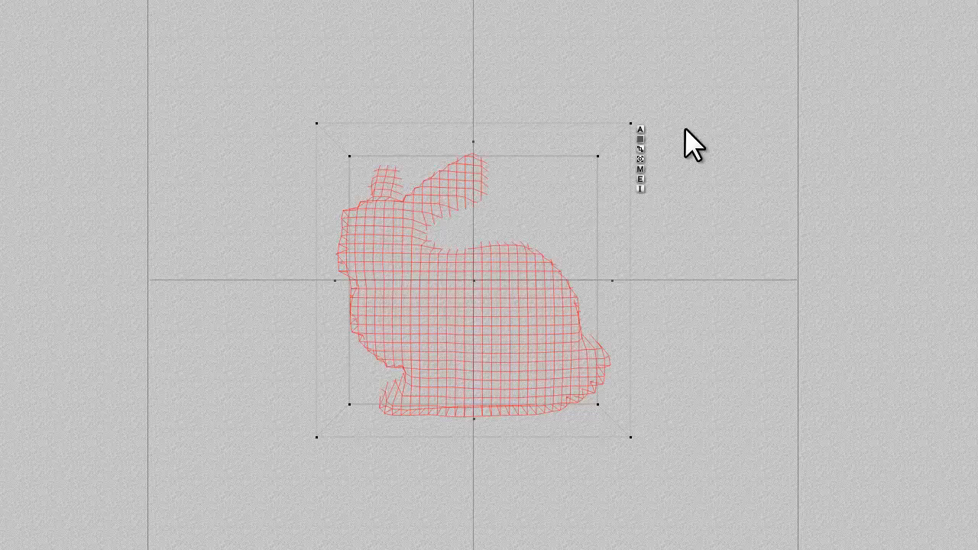
left_click(641, 179)
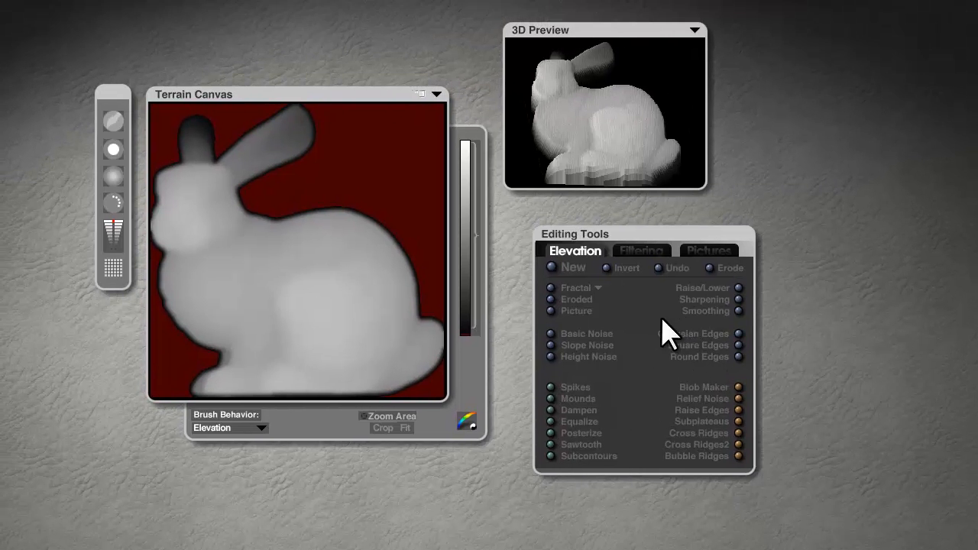
left_click(739, 309)
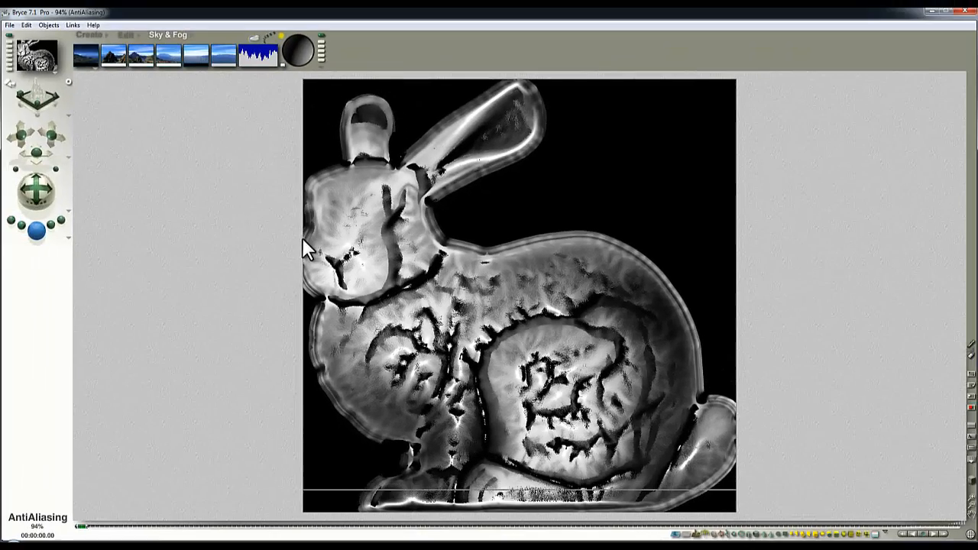
- Save the rendered bunny image as "Bunny curve response" in the +grab this folder
left_click(9, 25)
left_click(43, 114)
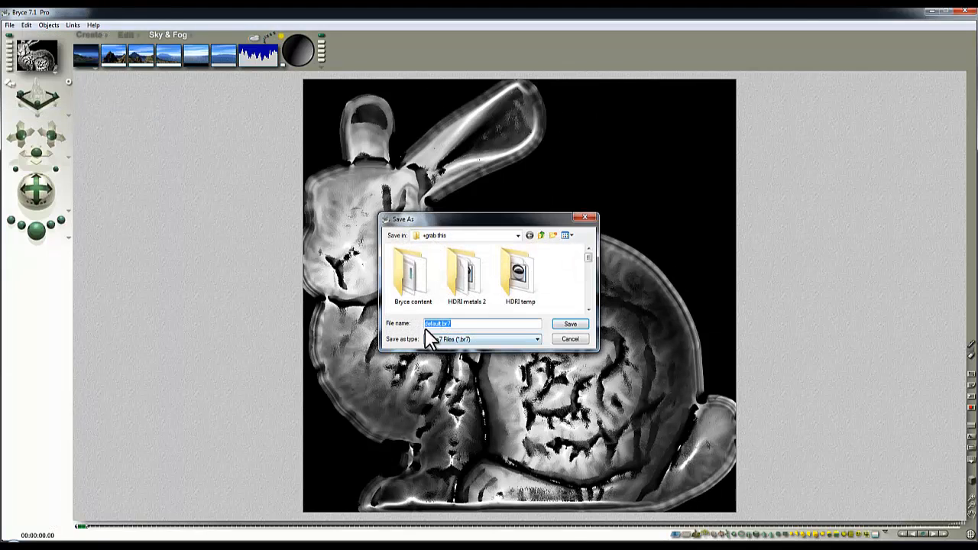
type("Bunny curve response")
key("Return")
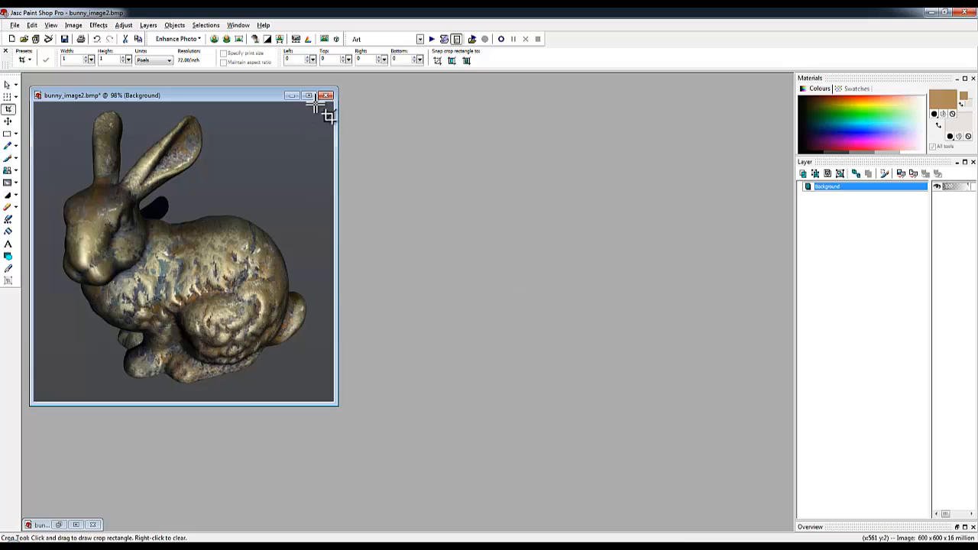
- In Paint Shop Pro, close bunny_image2.bmp and mirror Bunny curve response.bmp horizontally
left_click(326, 96)
left_click(498, 301)
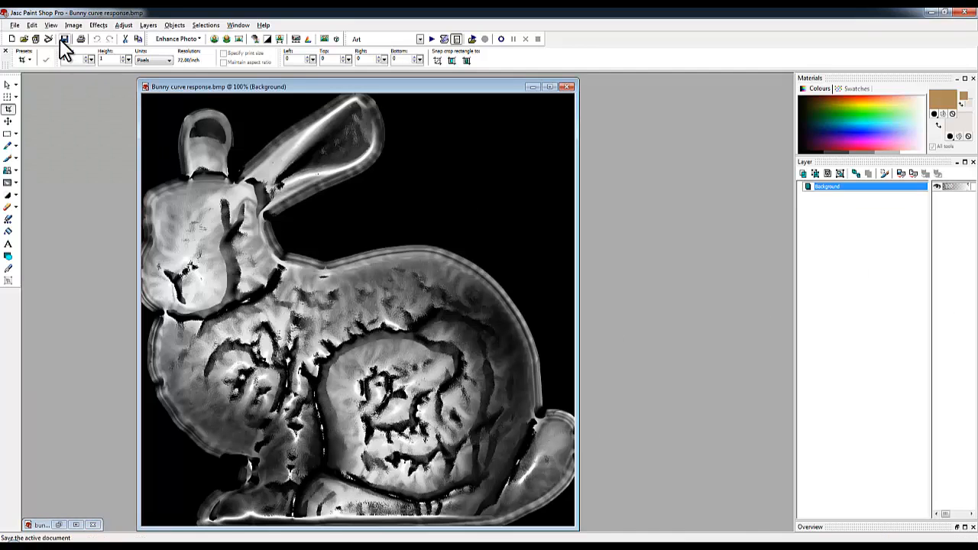
left_click(73, 25)
left_click(85, 39)
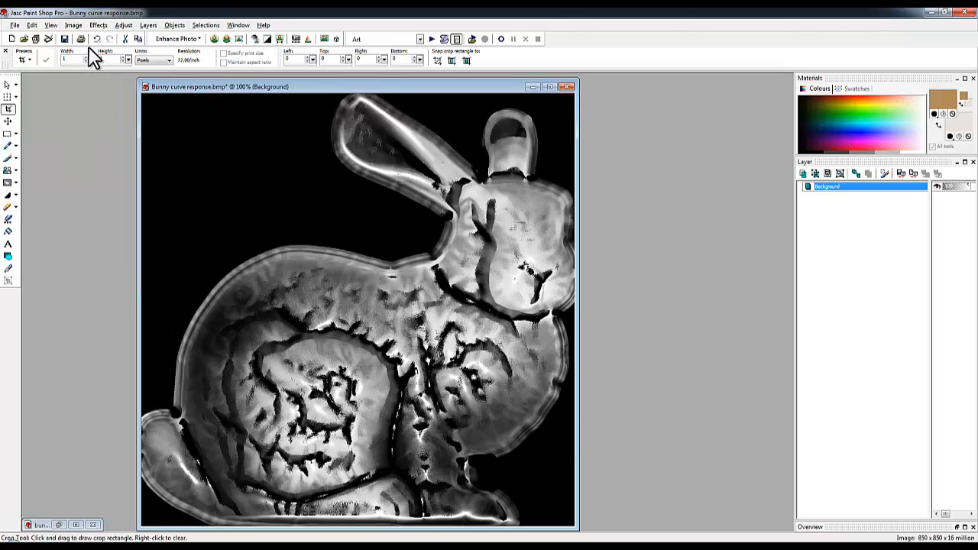
- Save a copy of the mirrored bunny curve response image
left_click(11, 25)
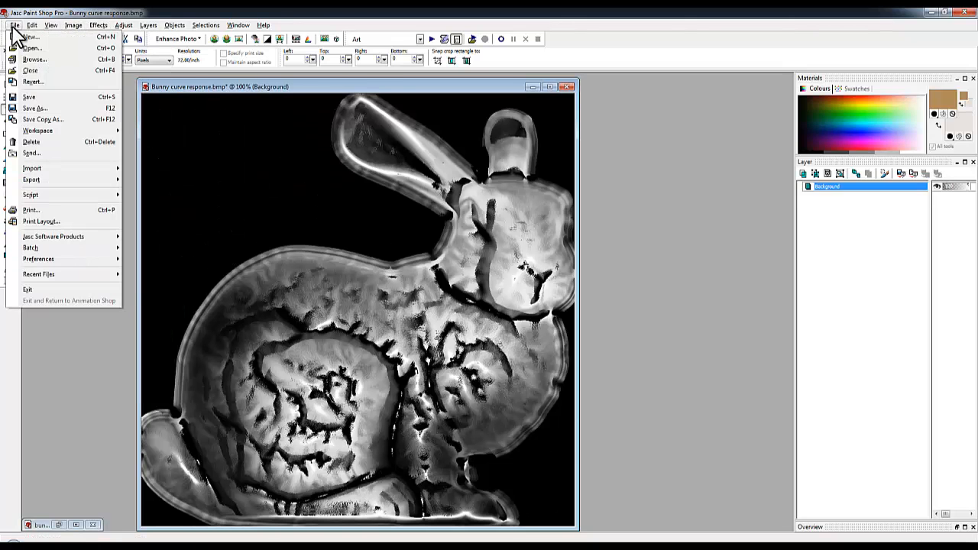
left_click(52, 123)
left_click(569, 437)
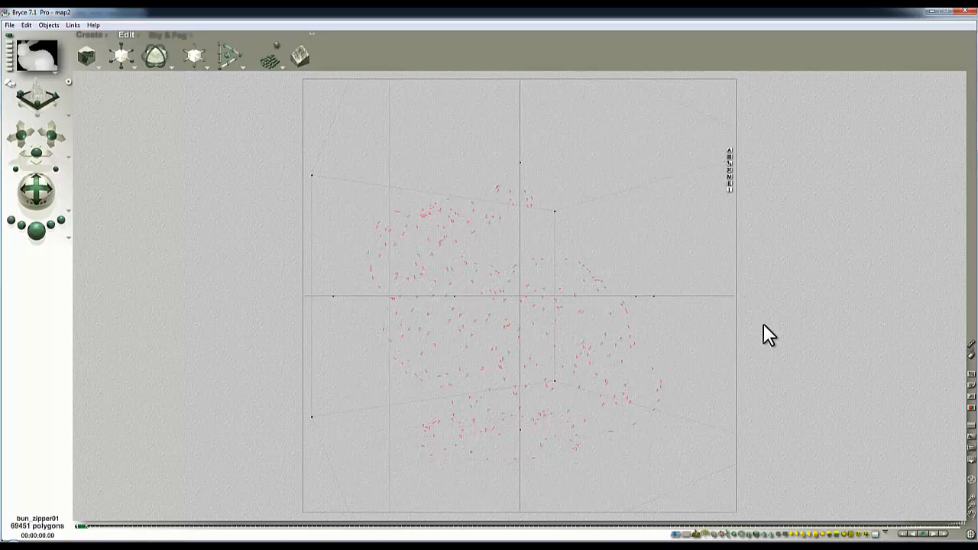
- Switch to Bryce, open the bunny's material and load the mirrored bunny curve response picture from +grab this as texture C
left_click(729, 172)
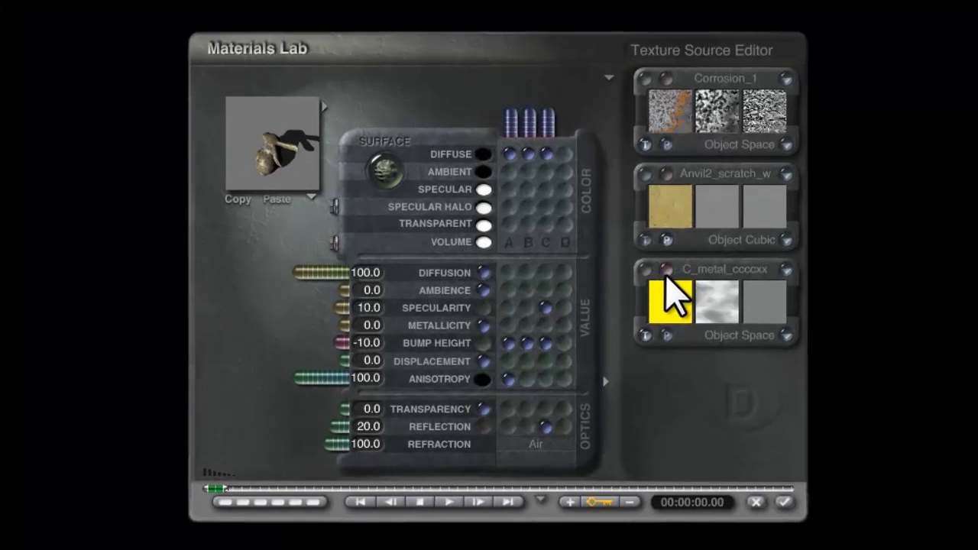
left_click(668, 335)
left_click(667, 270)
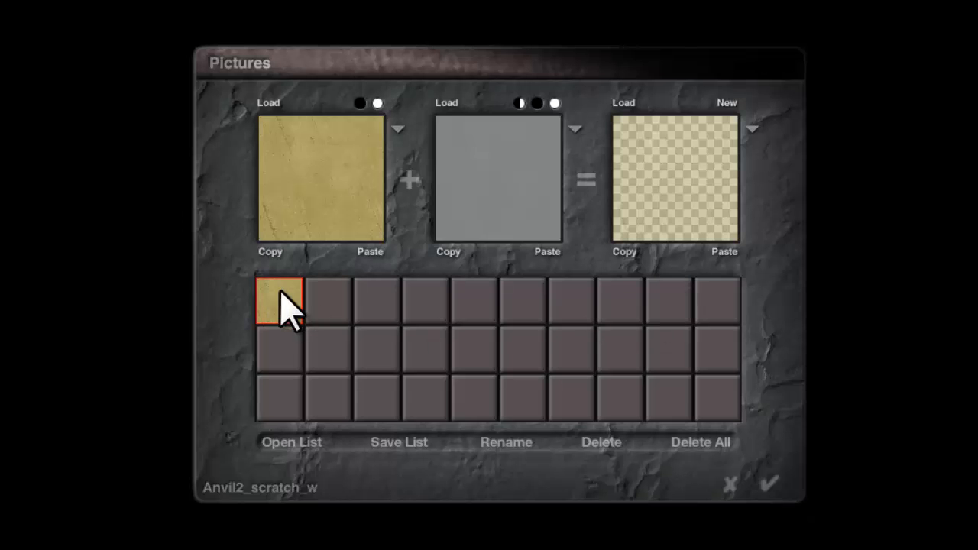
left_click(329, 301)
left_click_drag(692, 237, 690, 263)
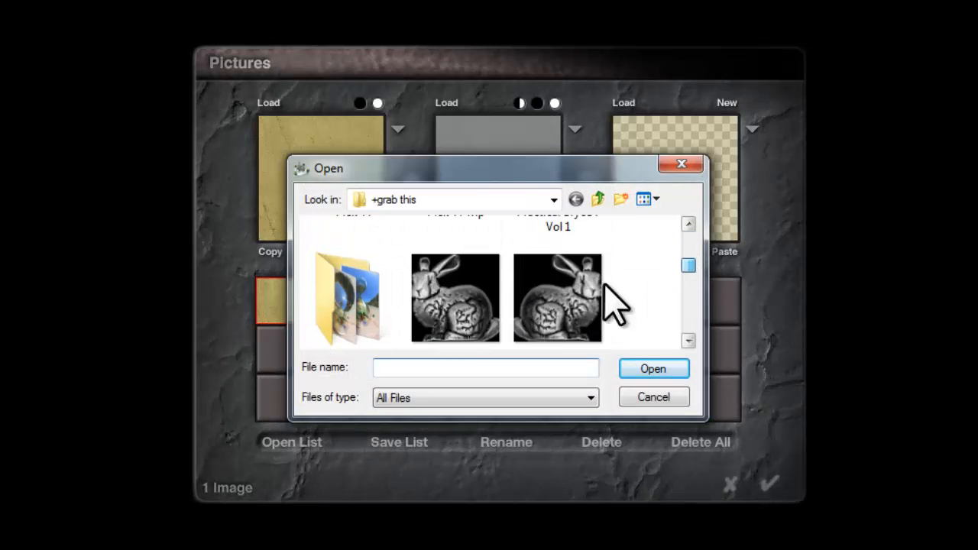
left_click(558, 298)
left_click(659, 370)
left_click(772, 486)
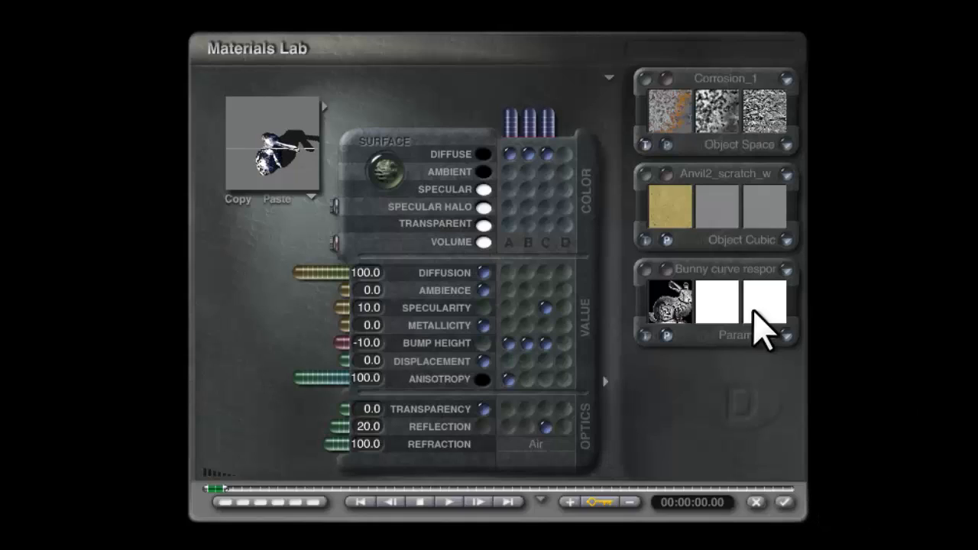
- Try Object Front mapping for the picture in texture C and check it on the material preview
left_click(787, 336)
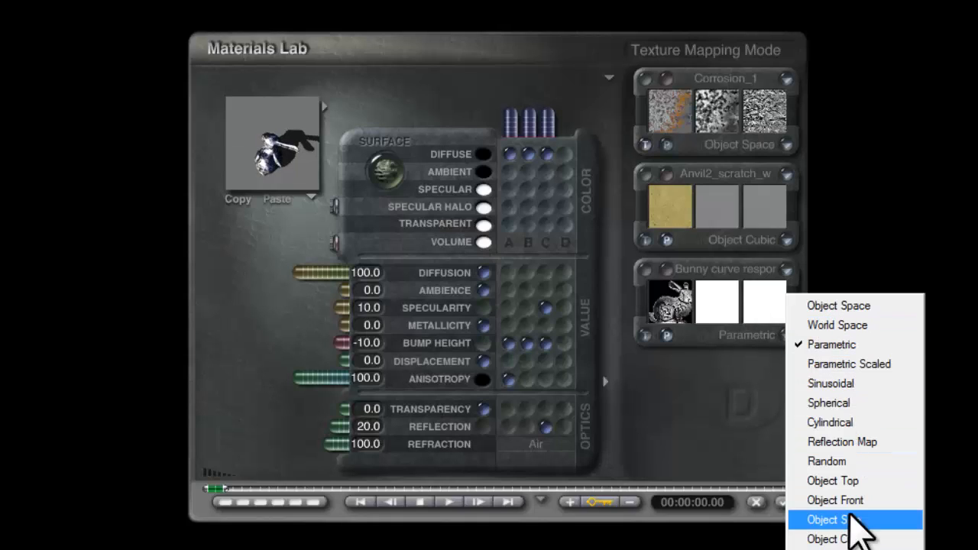
left_click(834, 500)
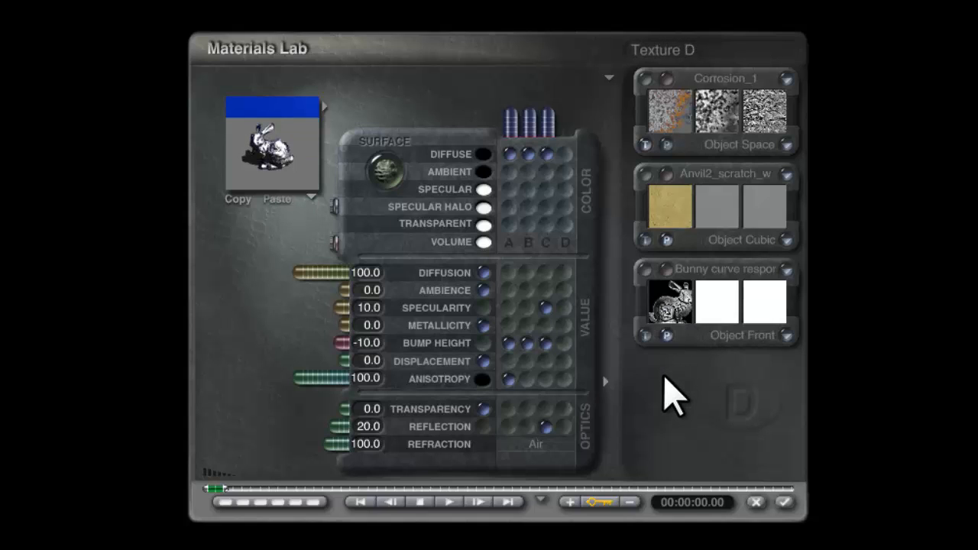
left_click_drag(258, 181, 280, 154)
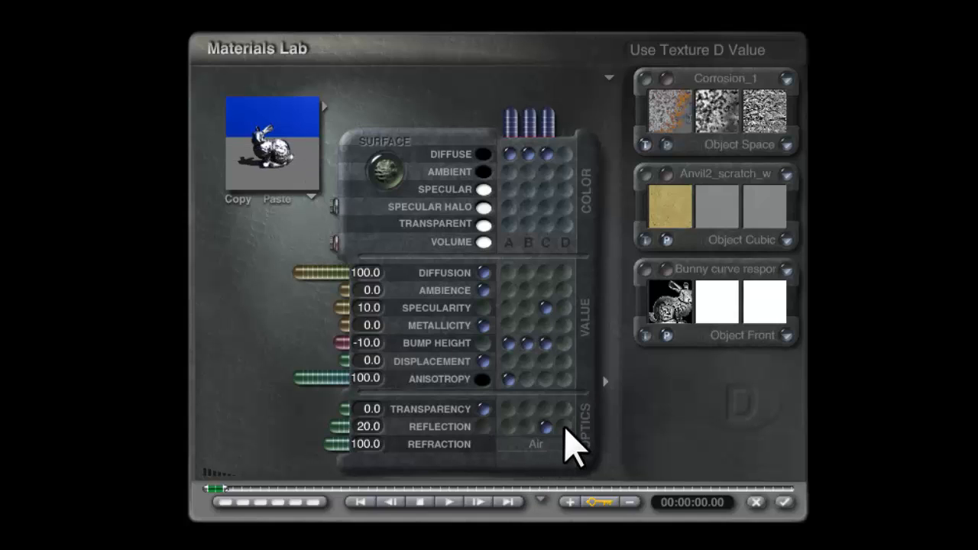
mouse_move(289, 177)
left_mouse_down()
mouse_move(278, 153)
mouse_move(284, 163)
left_mouse_up()
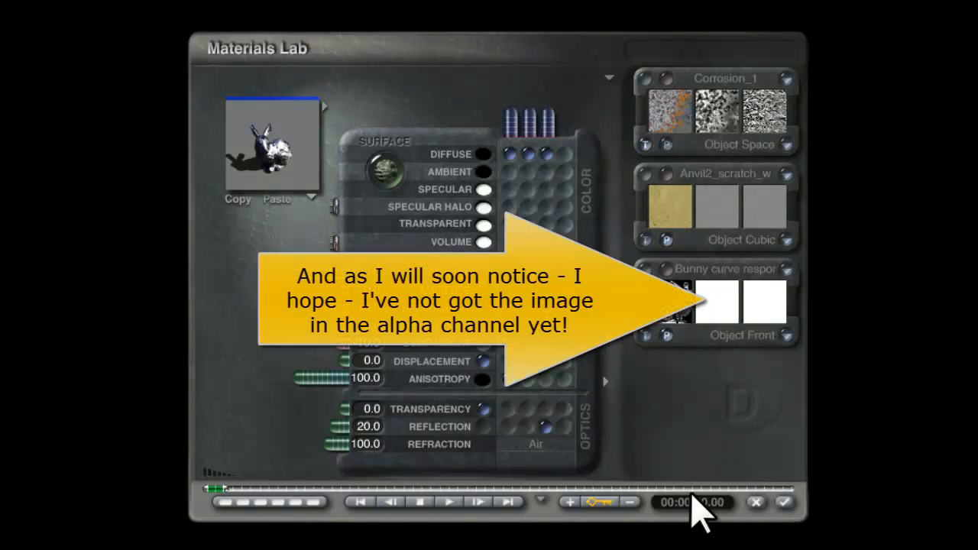
- Reload the Coloured corroded metal material from the Pick 43 metals 2 category of the material library
left_click(329, 108)
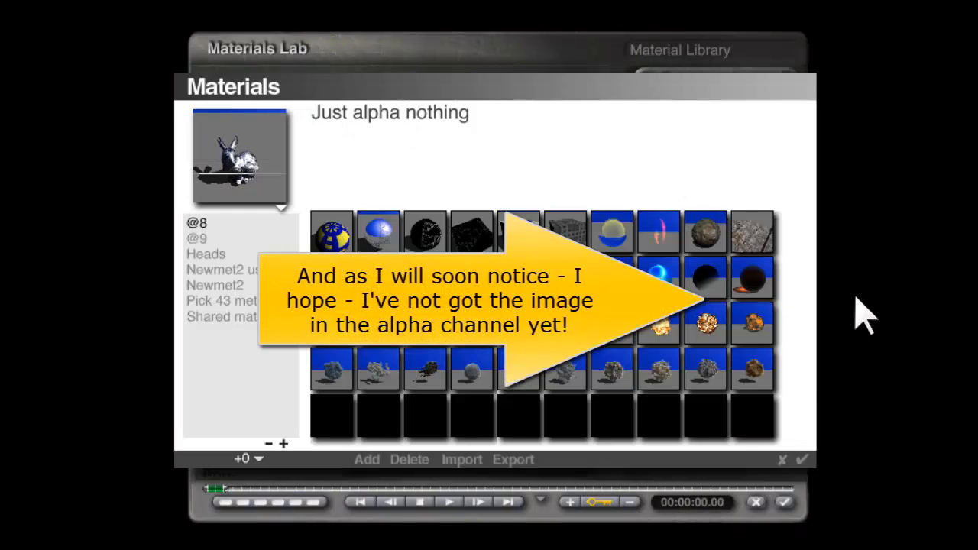
left_click(236, 302)
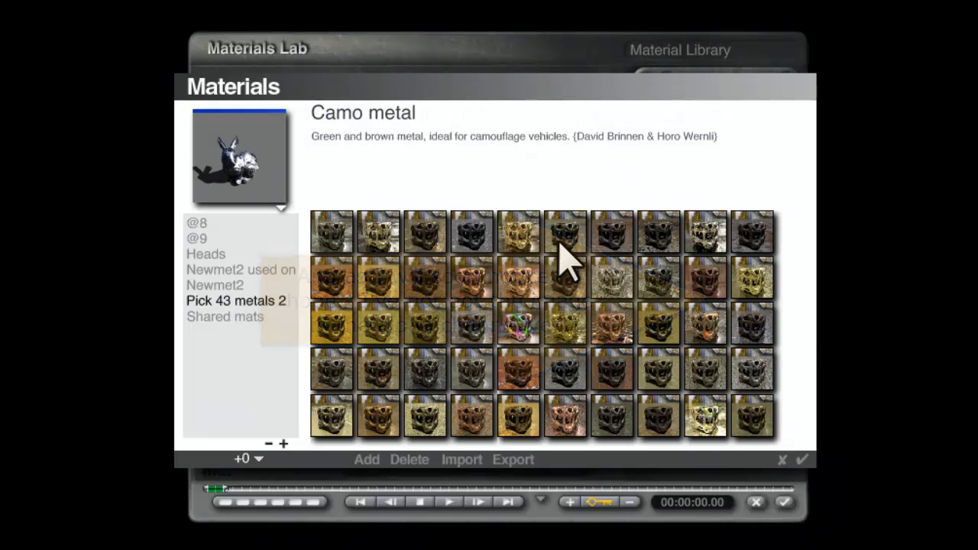
left_click(562, 239)
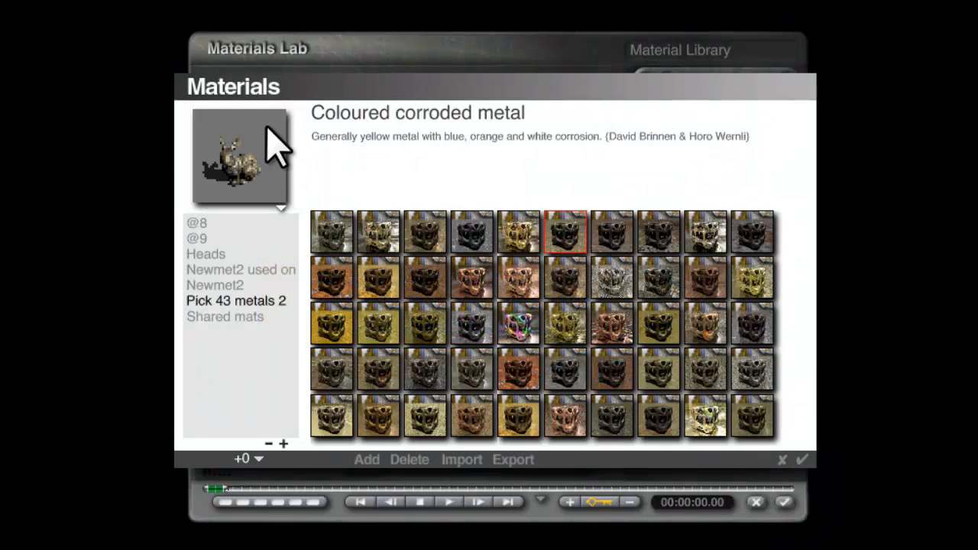
left_click(803, 461)
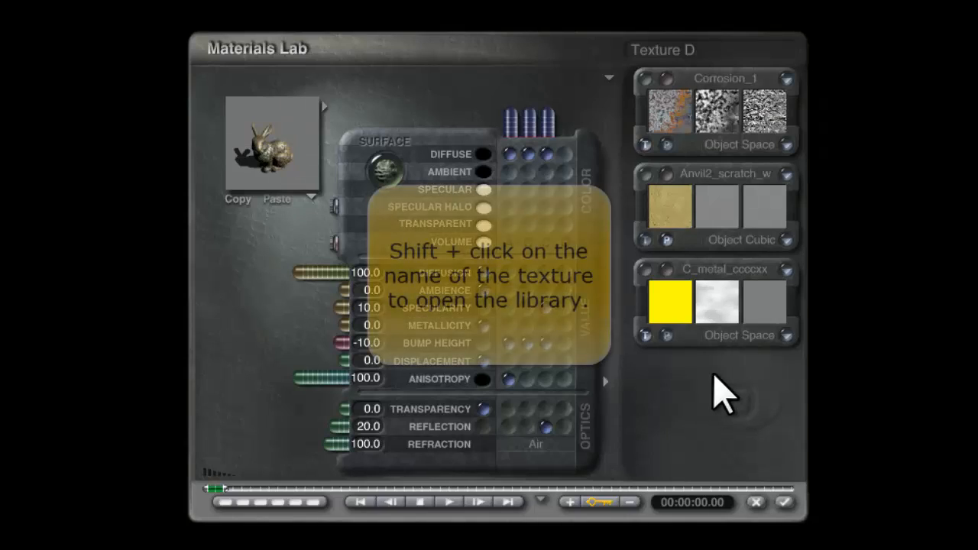
- Save texture C as a preset named C_metal_ccccxx in the =squares category of the texture library
left_click(715, 269, "shift")
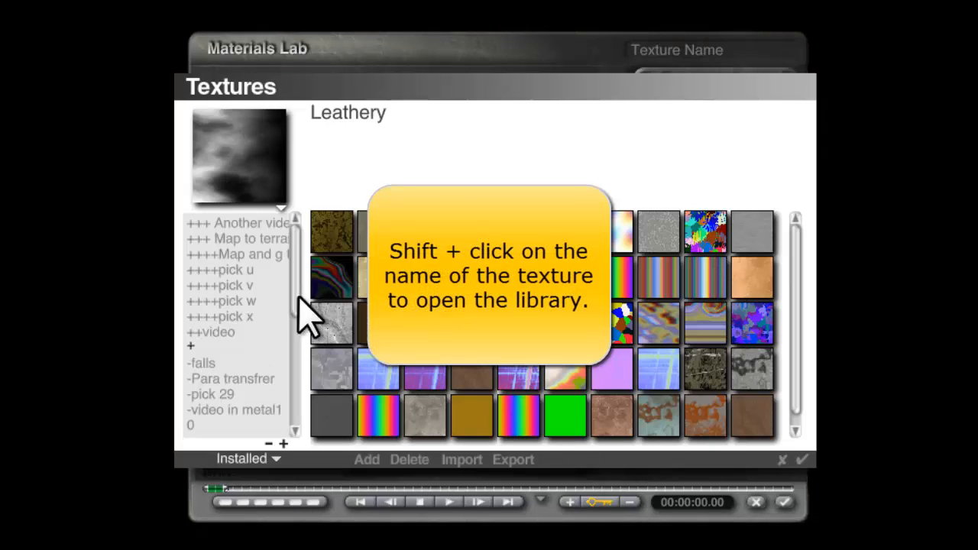
left_click(239, 321)
left_click(214, 349)
left_click(207, 363)
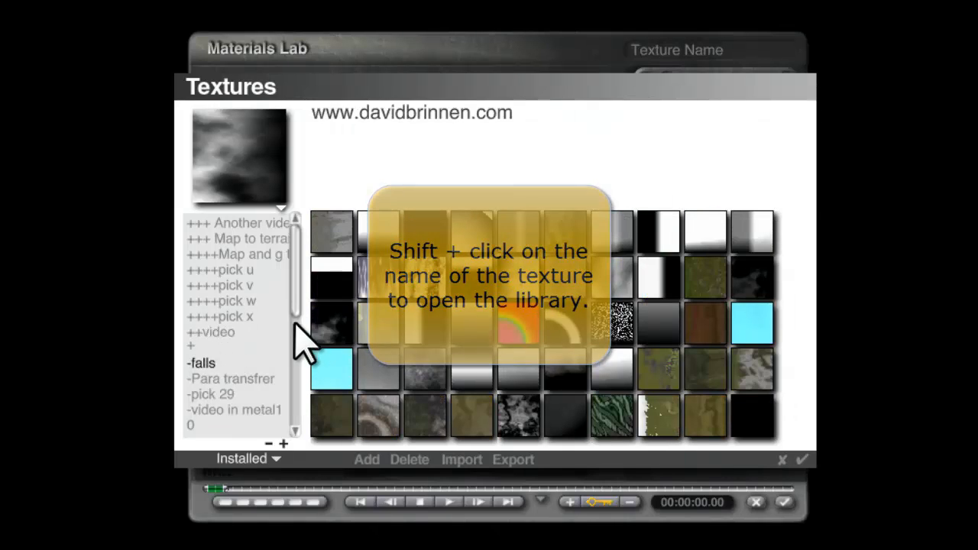
scroll(229, 367, "down", 3)
left_click(205, 318)
left_click(206, 335)
left_click(212, 350)
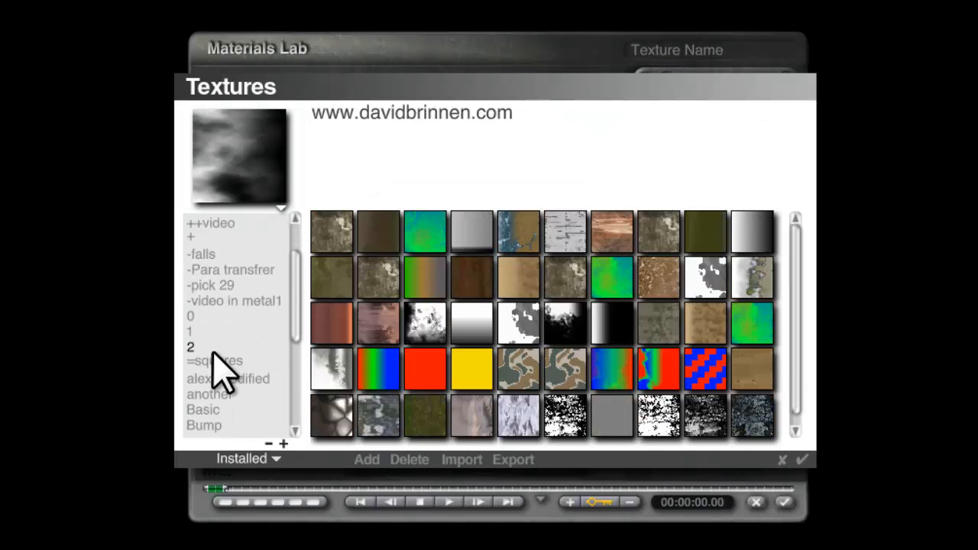
left_click(215, 361)
left_click(368, 460)
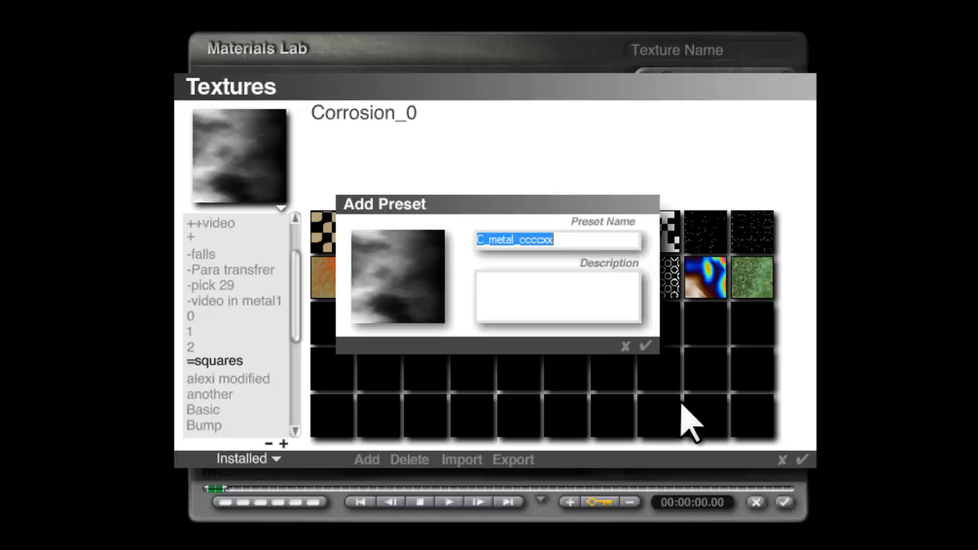
left_click(645, 345)
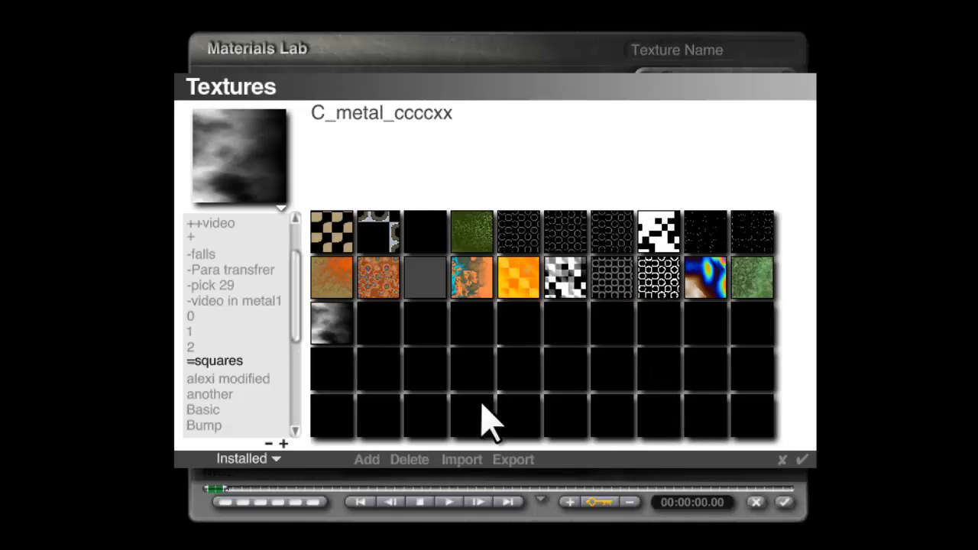
left_click(803, 459)
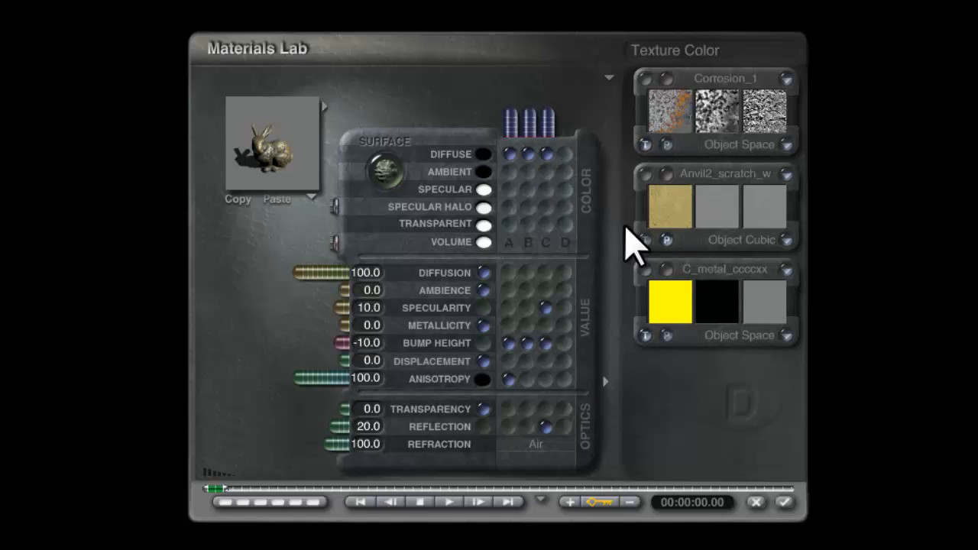
- Assign texture D to specularity, bump height and reflection, and load the C_metal_ccccxx preset into it
left_click(564, 307)
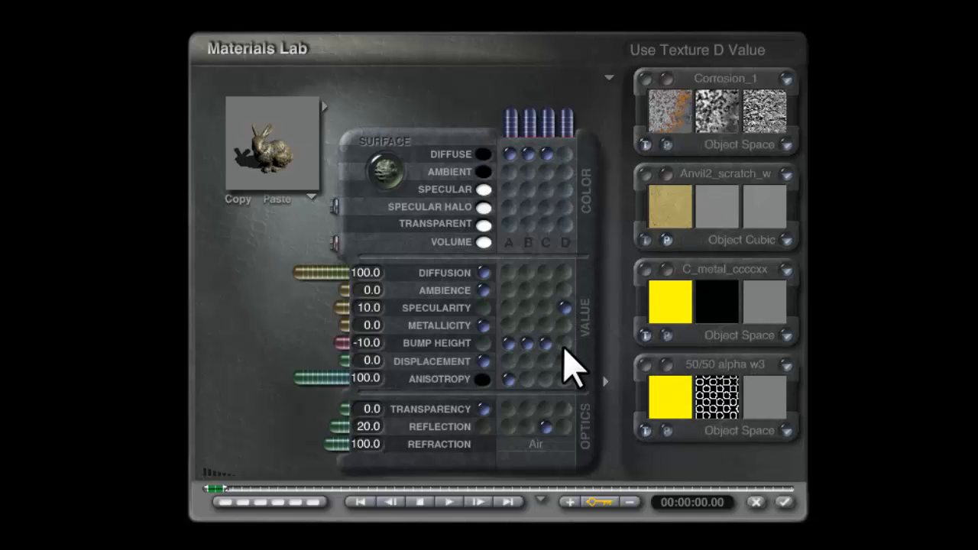
left_click(565, 344)
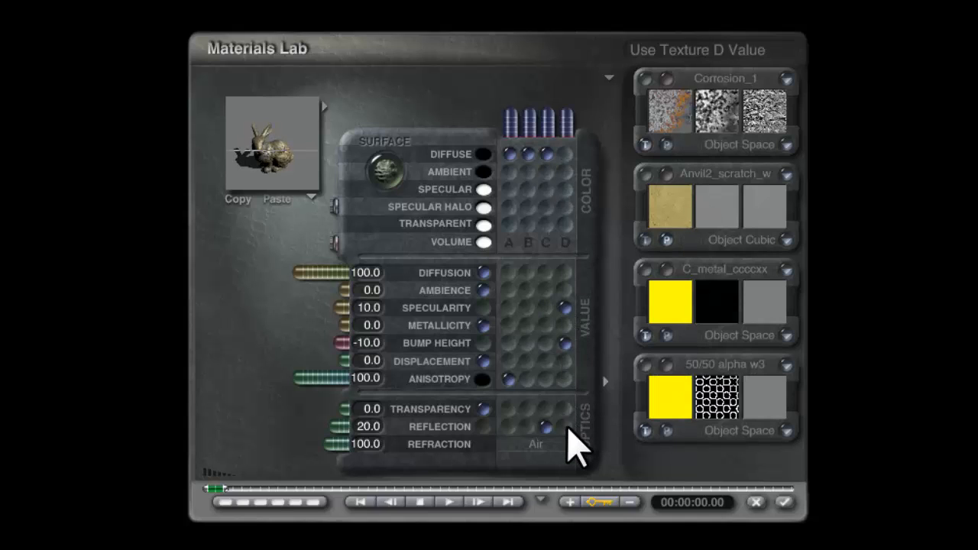
left_click(714, 364)
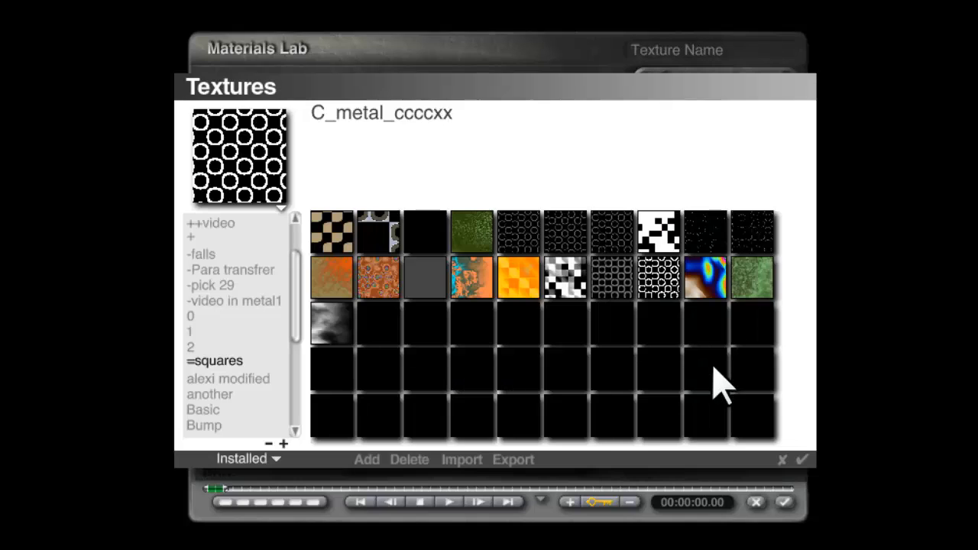
left_click(336, 327)
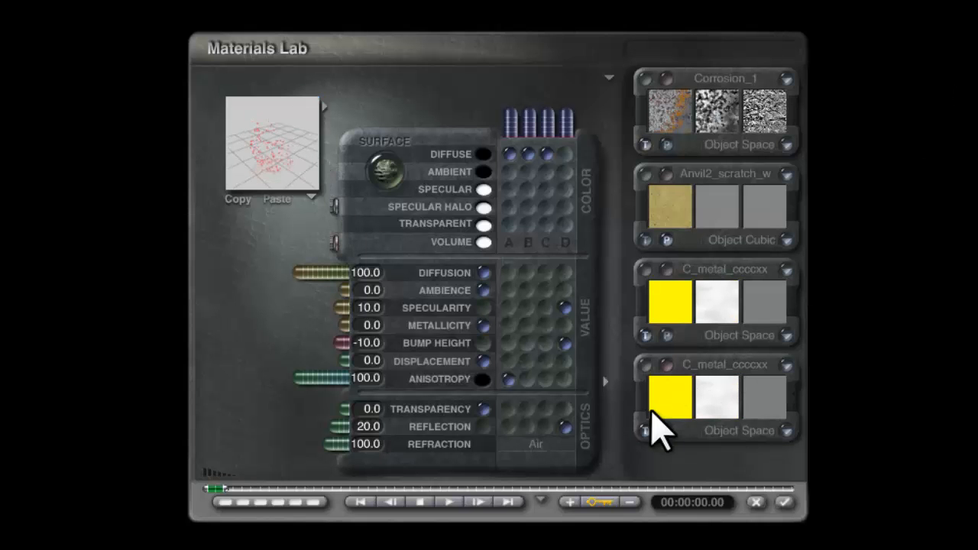
left_click(653, 292)
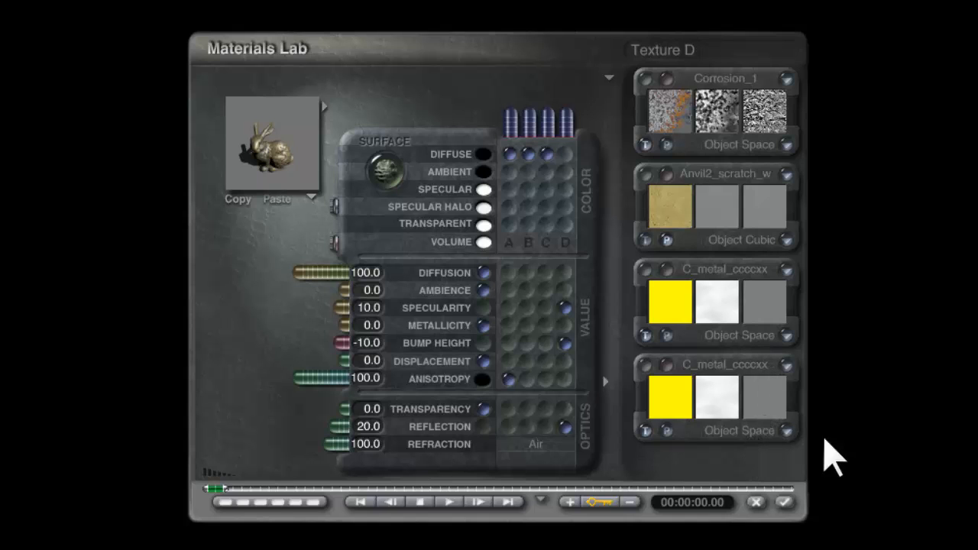
- Replace texture C with the bunny curve response picture in Object Front mapping, and apply textures A, B and C to bump height
left_click(668, 337)
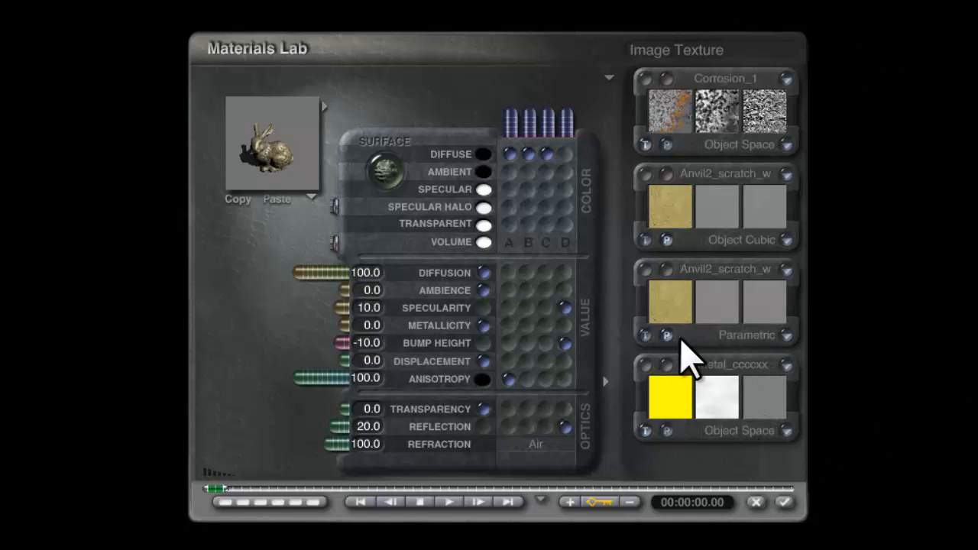
left_click(669, 281)
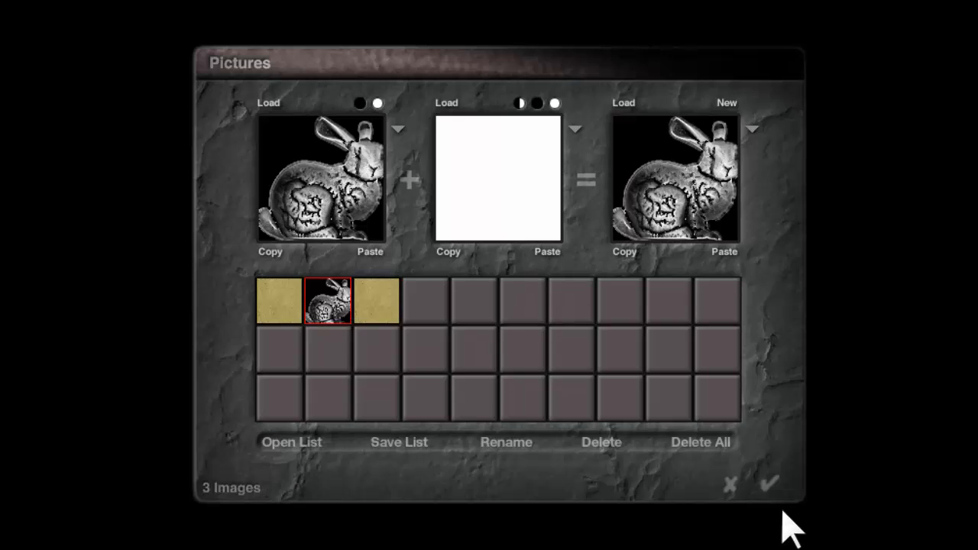
left_click(769, 484)
left_click(785, 336)
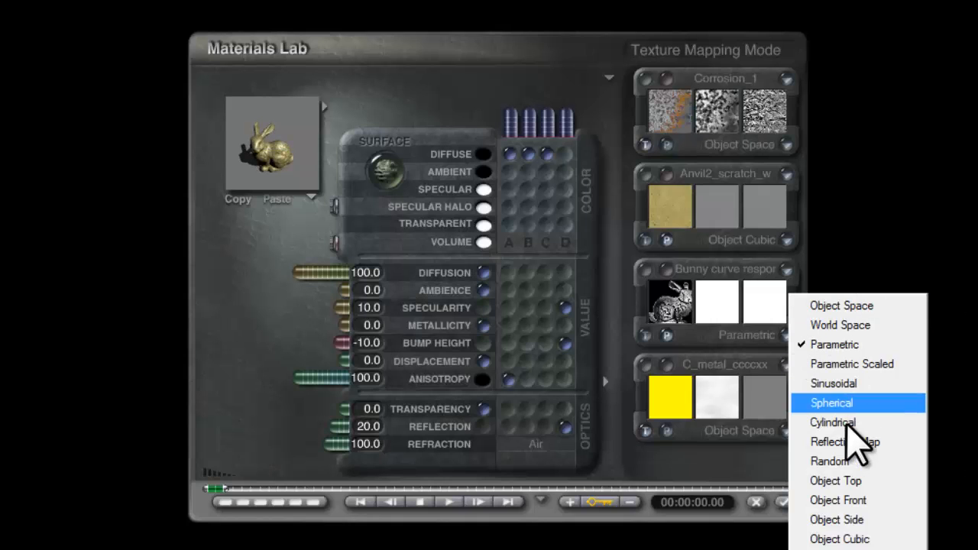
left_click(866, 501)
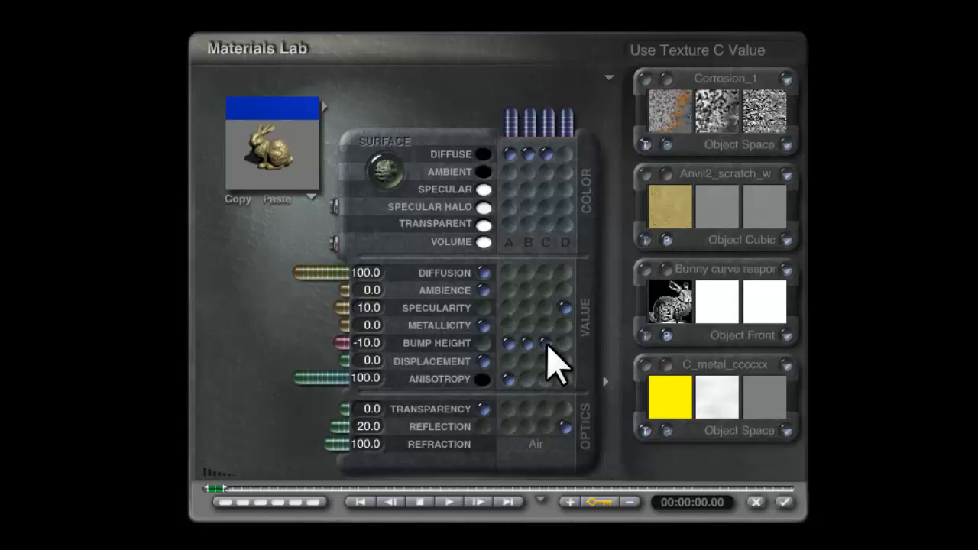
left_click(545, 341)
left_click(785, 502)
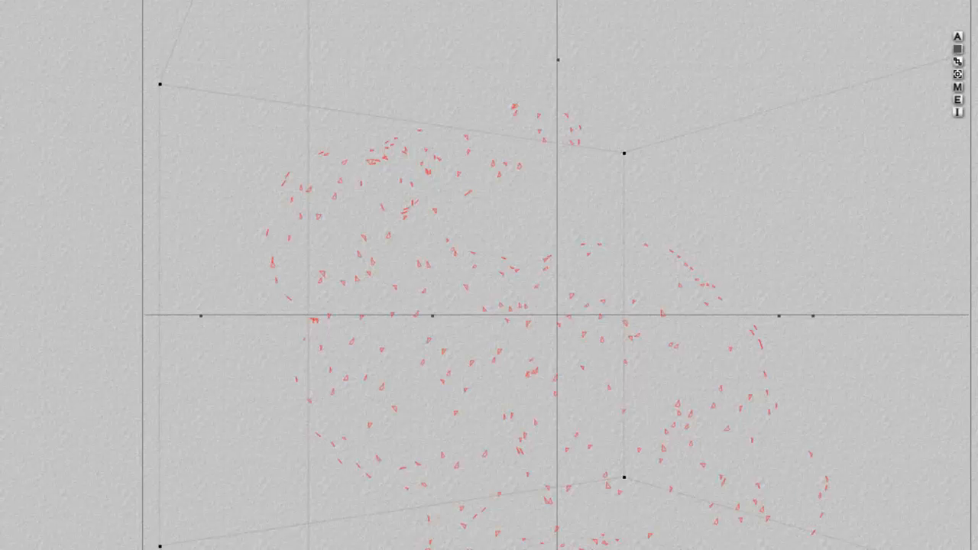
- Reopen the bunny's material and paste the bunny curve response picture into texture C's alpha channel, replacing the white alpha image
left_click(958, 87)
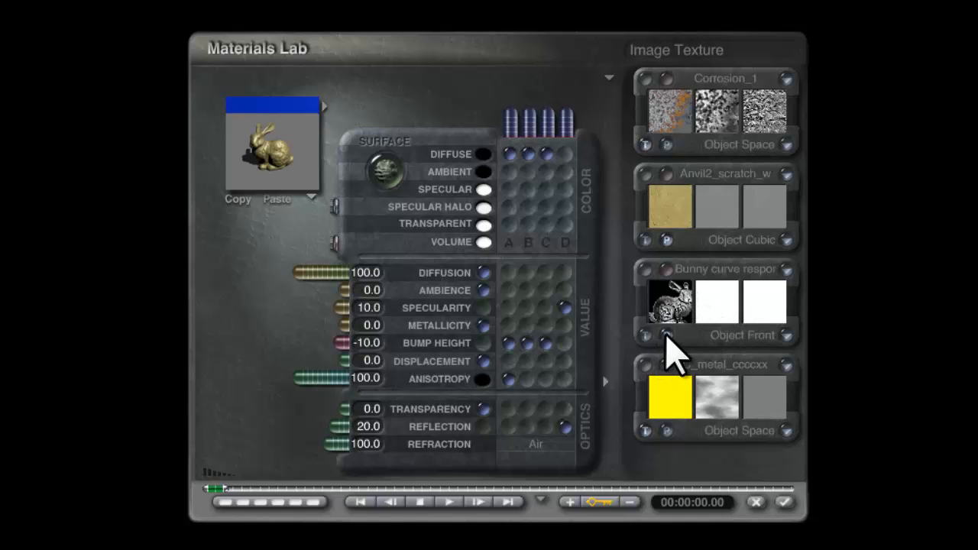
left_click(673, 292)
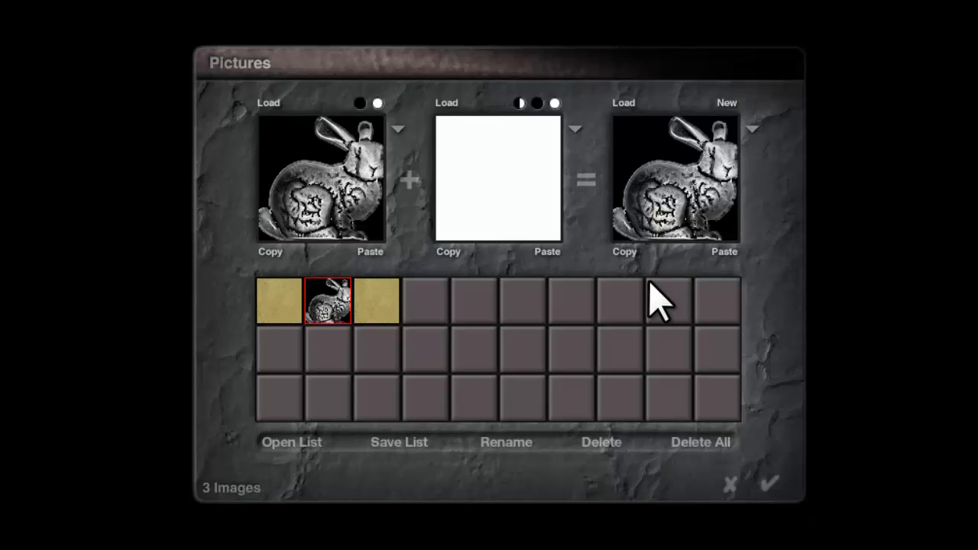
left_click(552, 253)
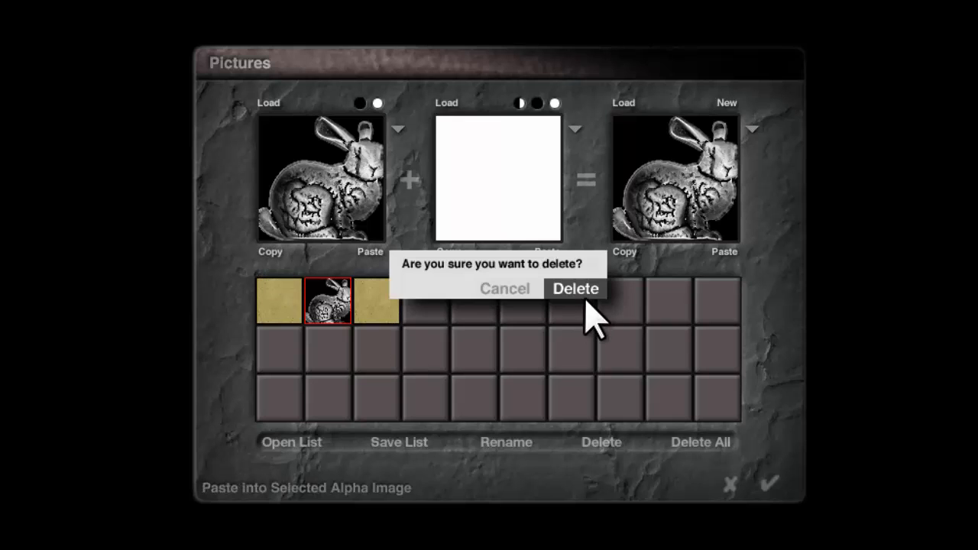
left_click(593, 289)
left_click(768, 484)
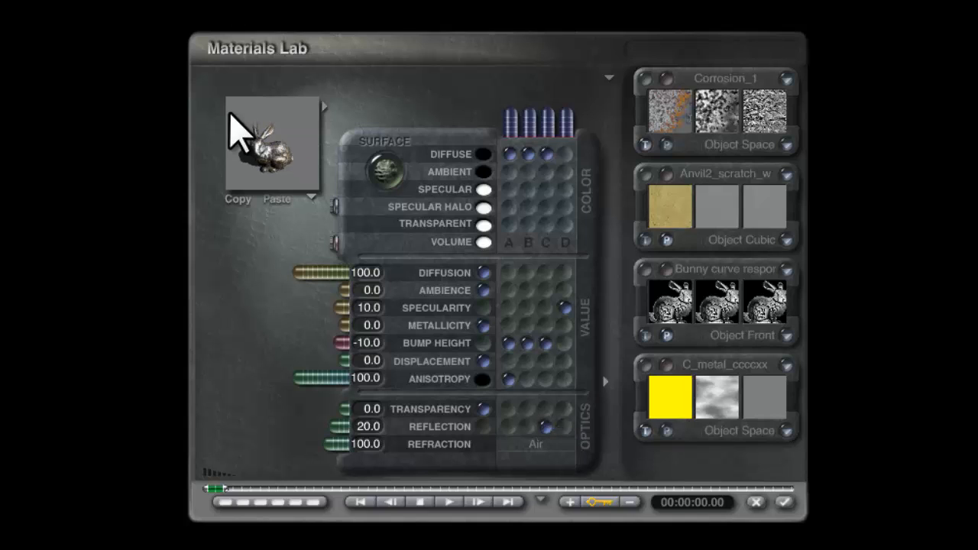
left_click_drag(229, 131, 279, 180)
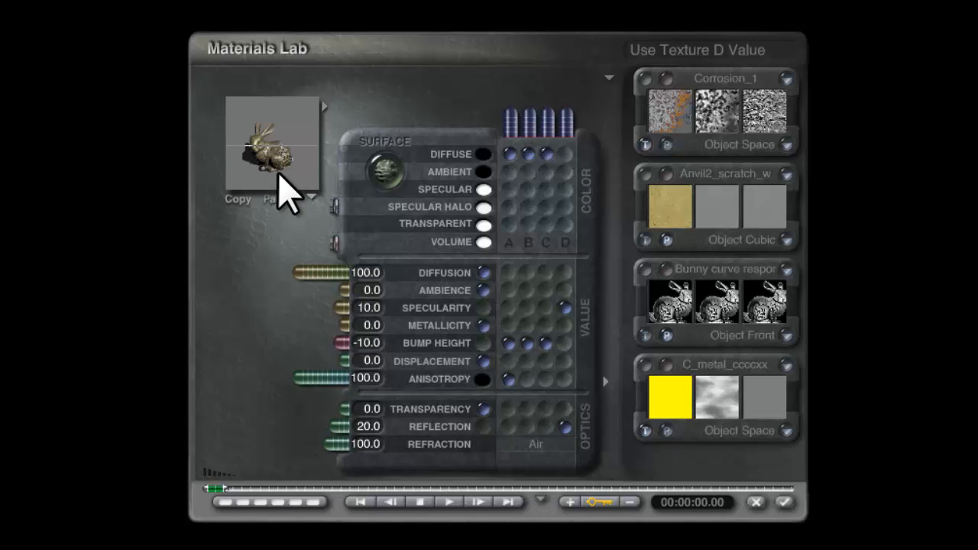
- Examine the material from several angles in the preview, accept it, and render the bunny to check the blend
left_click_drag(280, 188, 281, 177)
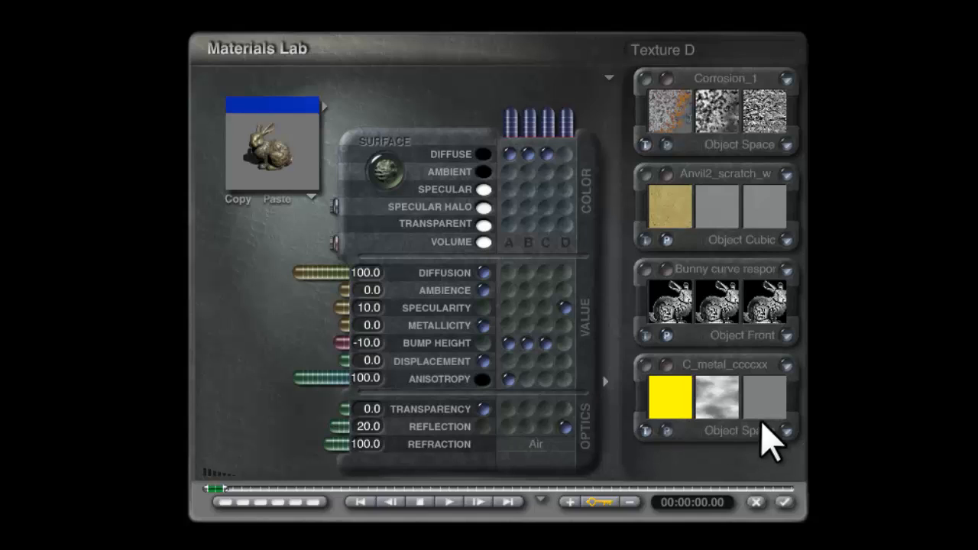
left_click_drag(315, 169, 287, 153)
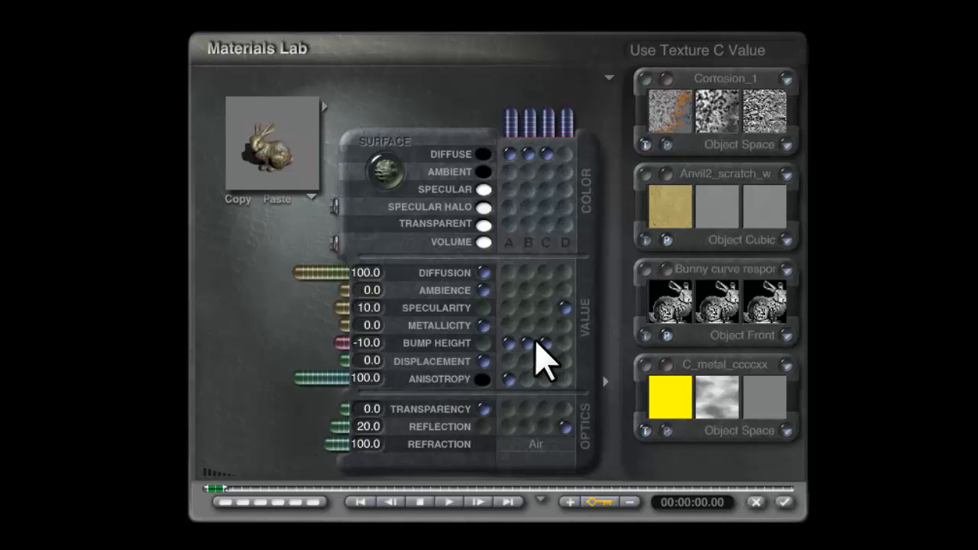
left_click_drag(310, 180, 295, 171)
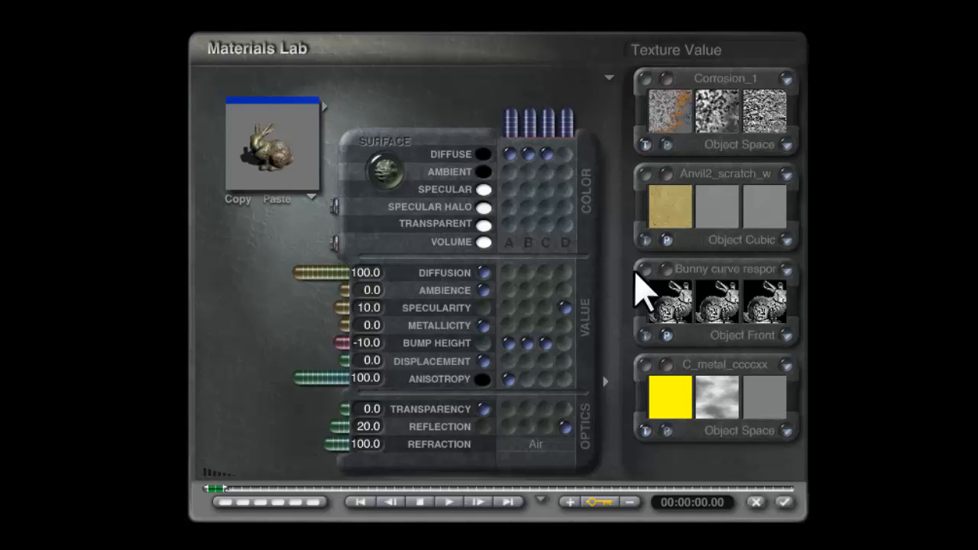
left_click_drag(309, 177, 271, 153)
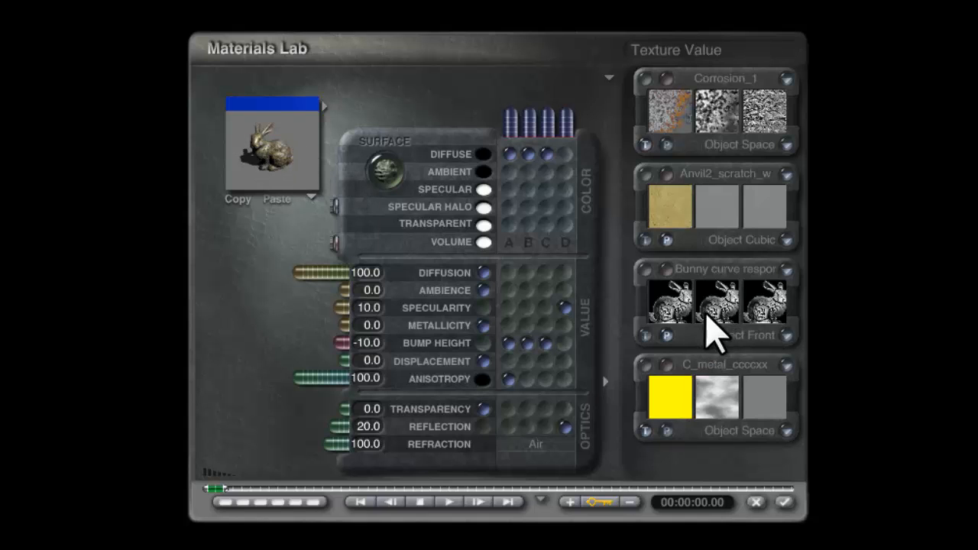
left_click(783, 502)
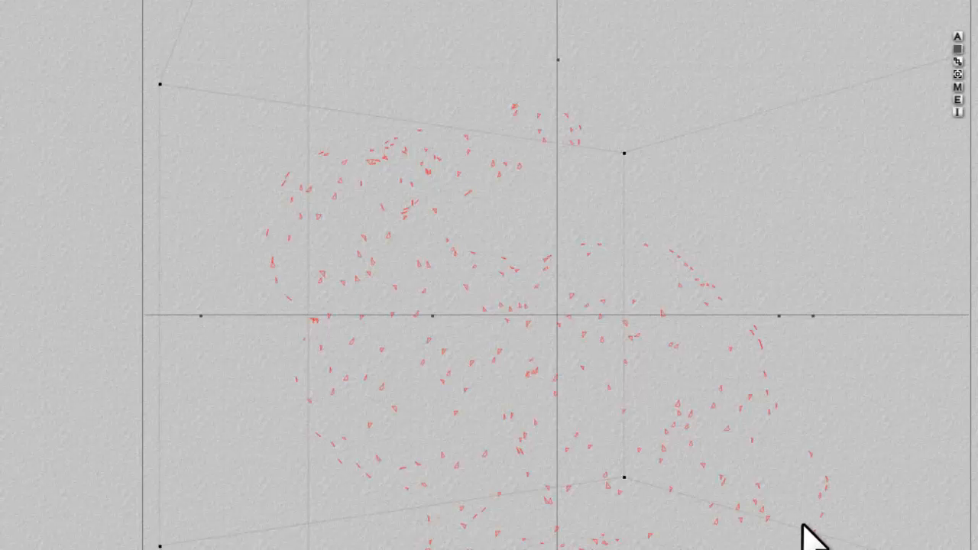
key("ctrl+r")
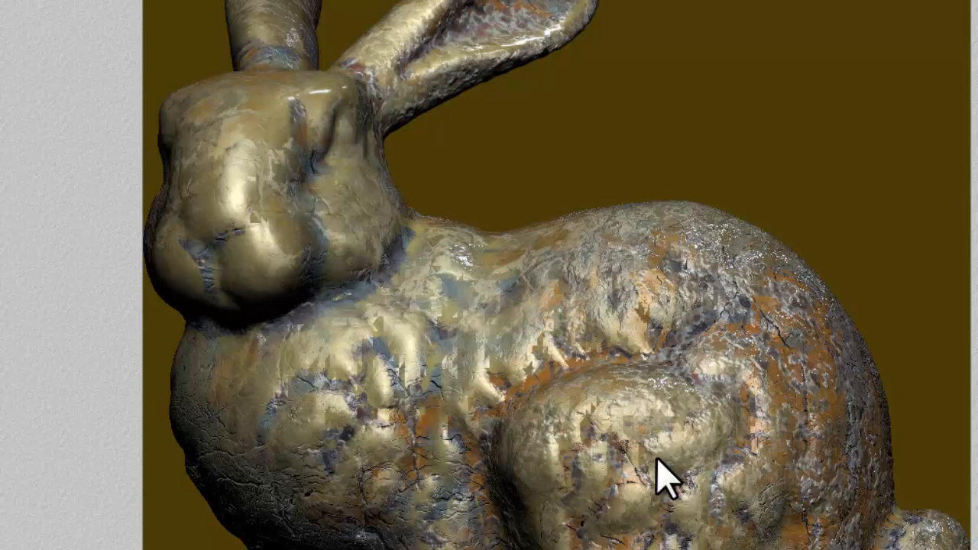
key("Escape")
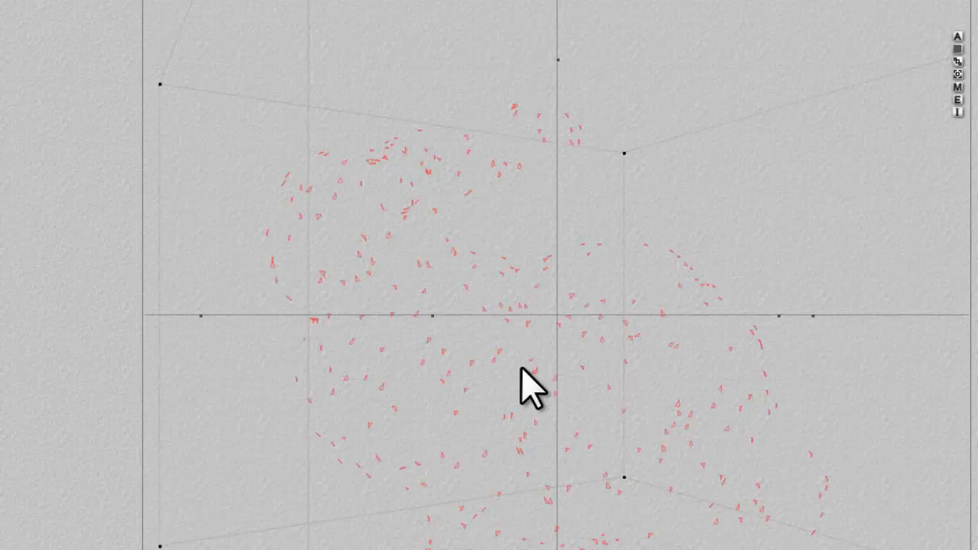
- Reopen the bunny's material, assign reflection to texture C instead of texture D, and render the bunny
left_click(958, 87)
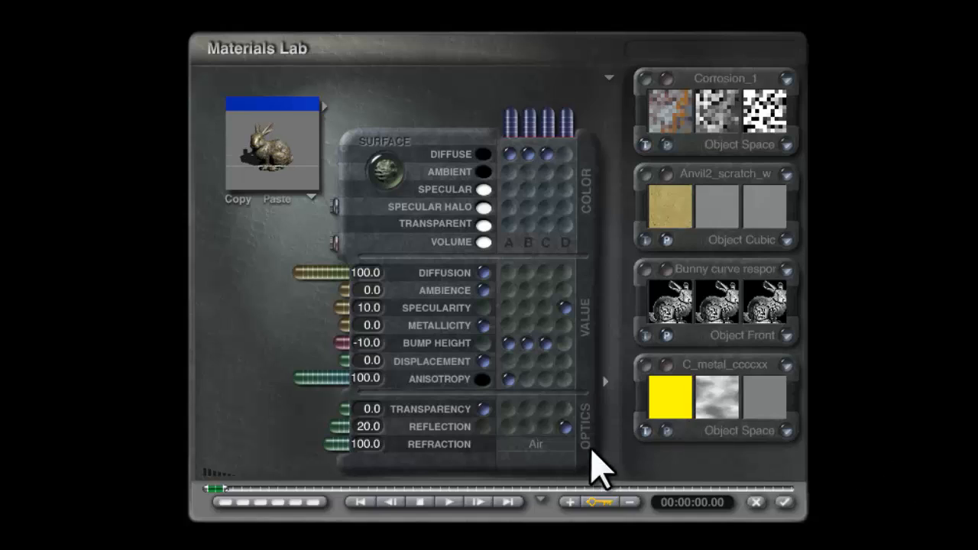
left_click(266, 187)
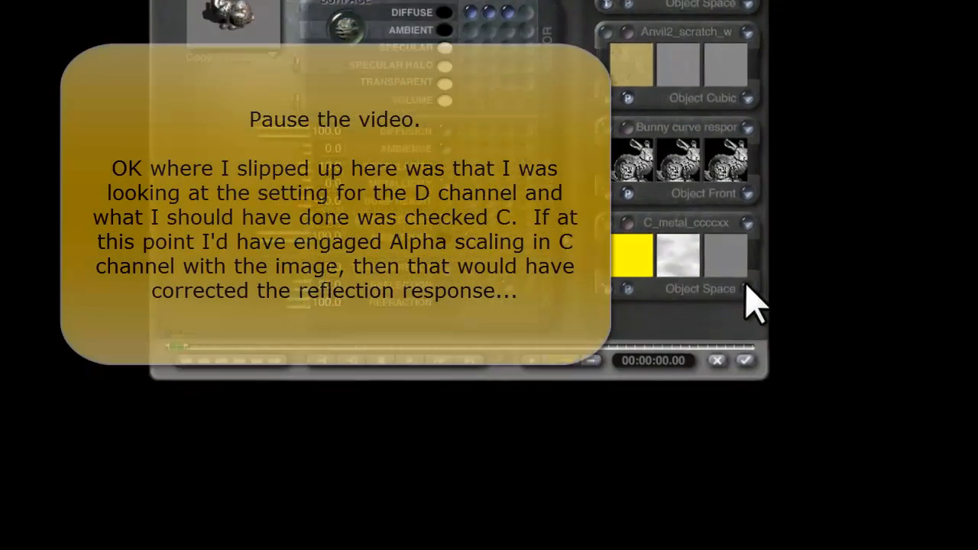
left_click(788, 430)
left_click(636, 397)
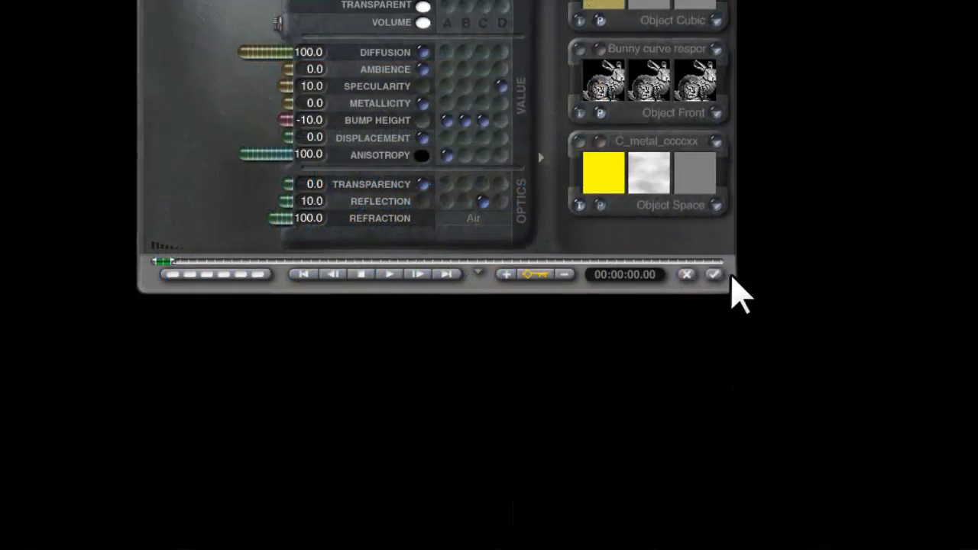
left_click(719, 269)
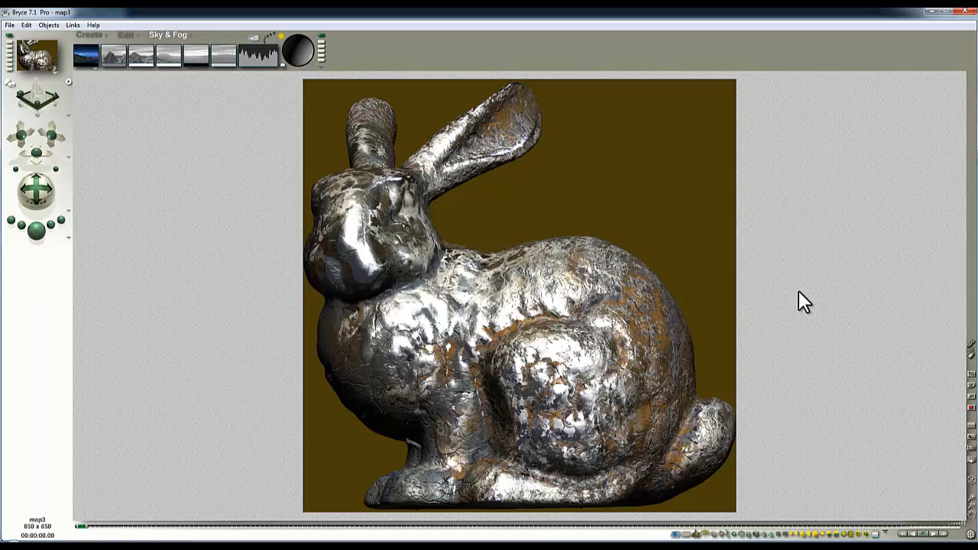
key("Escape")
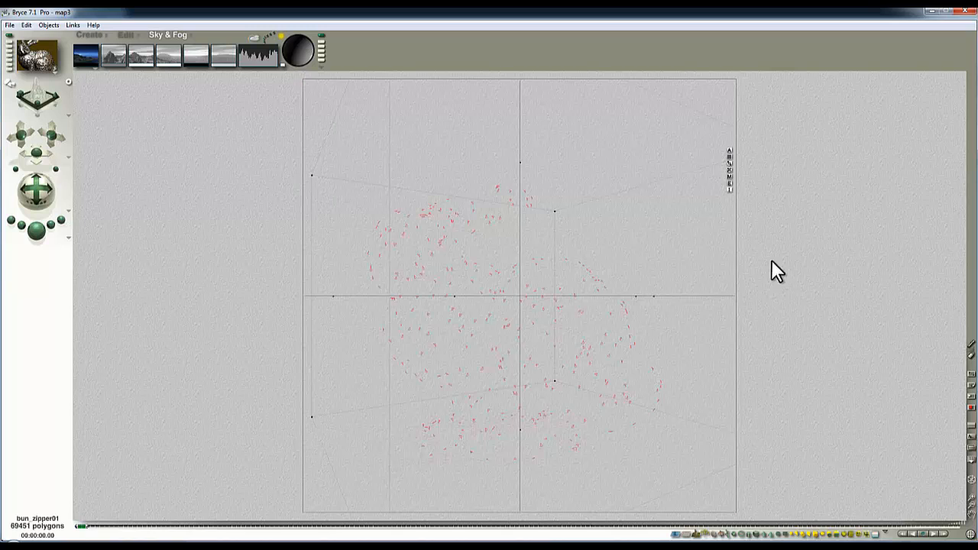
- Enable Alpha Scaling for texture C in the bunny's material and assign specularity to texture C
left_click(730, 181)
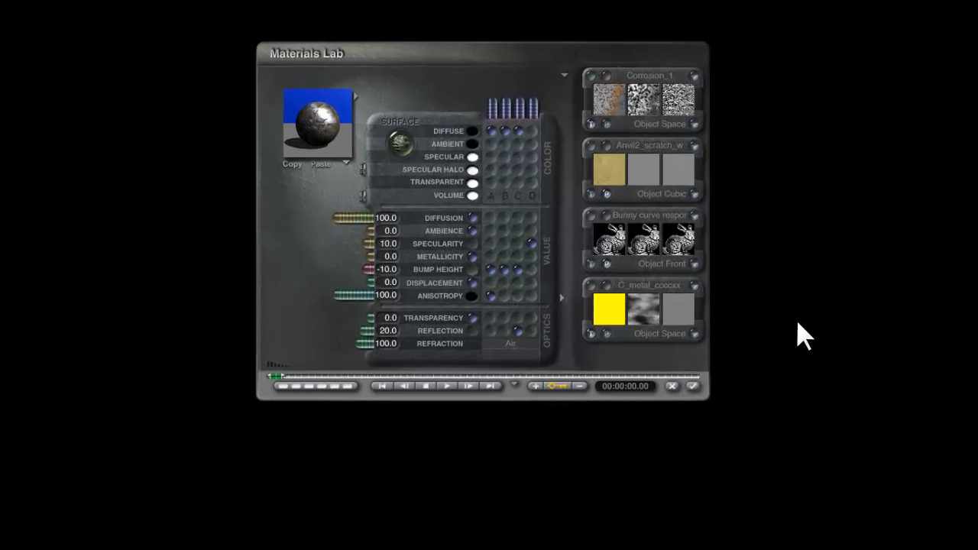
left_click(708, 253)
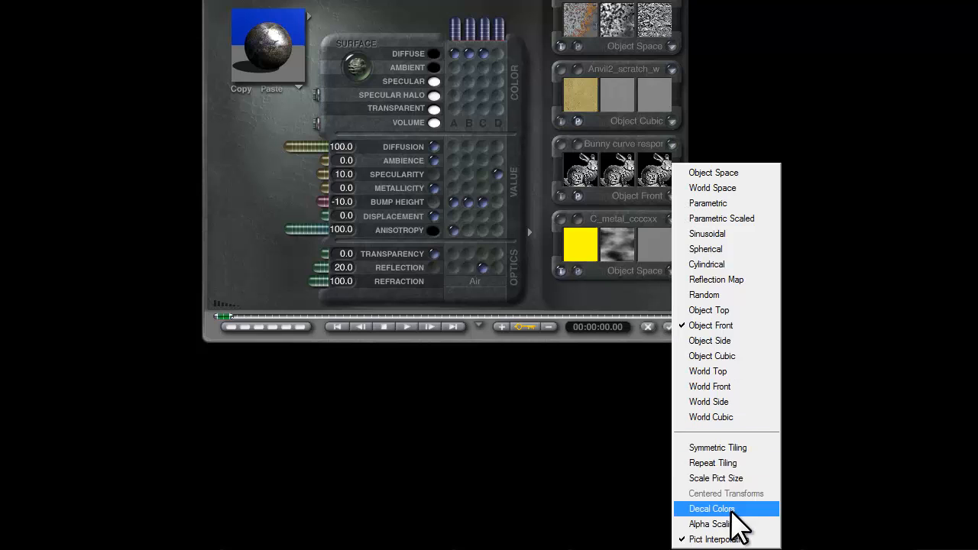
left_click(958, 440)
left_click(671, 271)
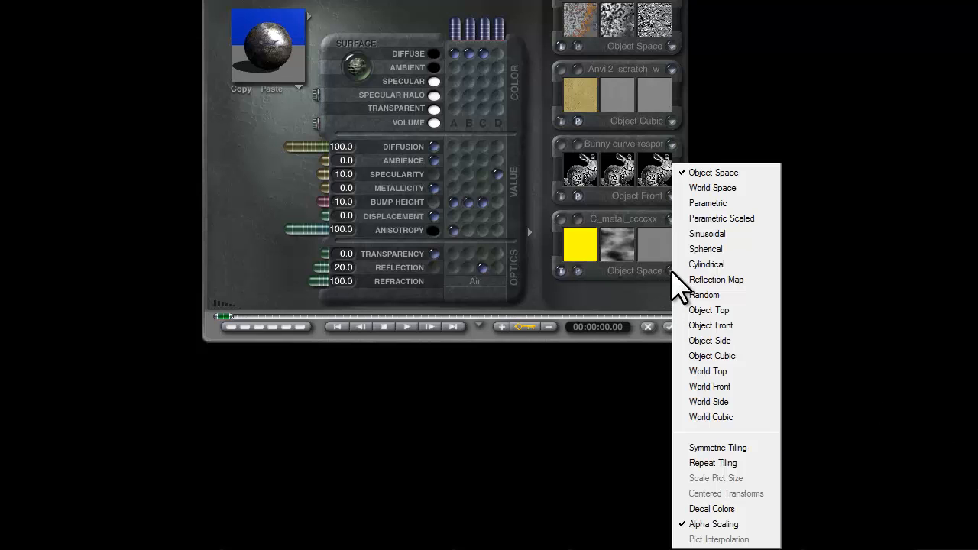
left_click(655, 529)
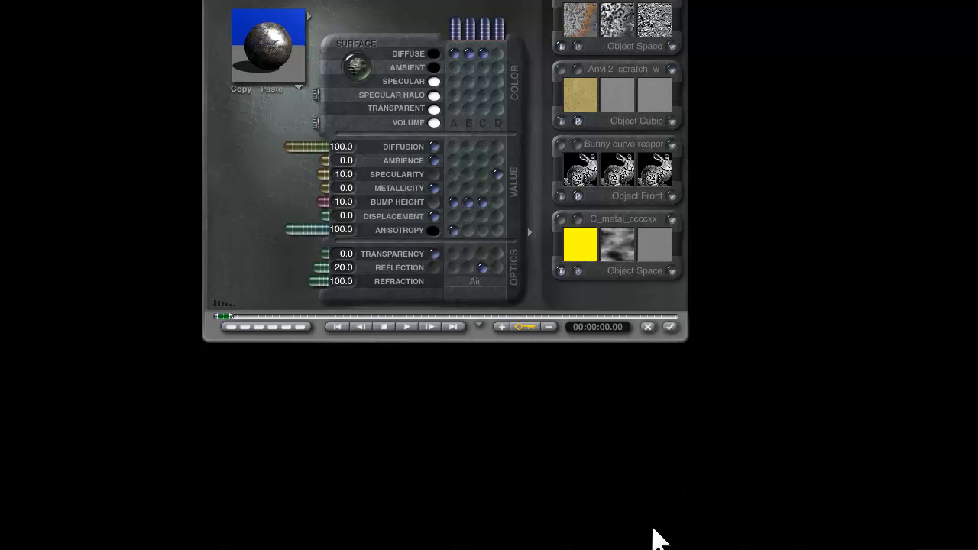
left_click(674, 198)
left_click(728, 535)
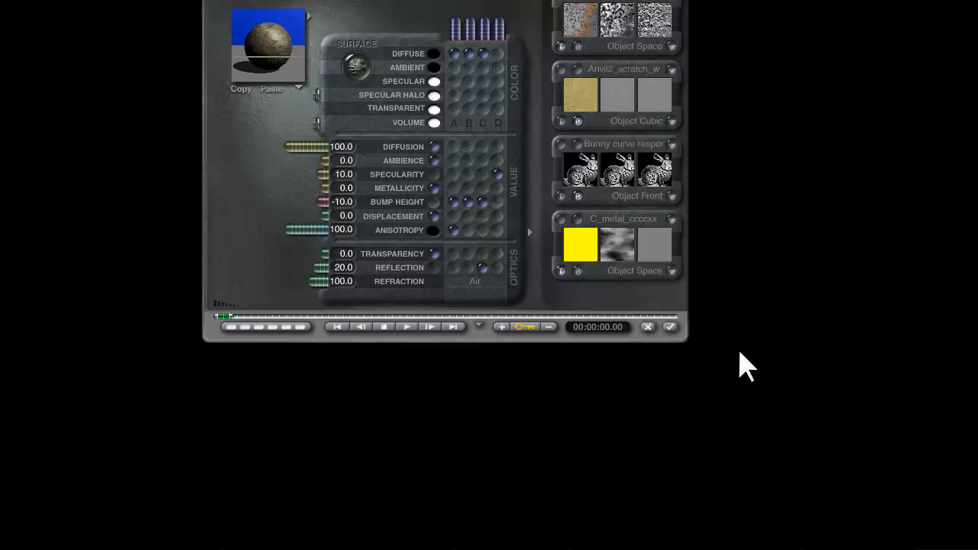
left_click(484, 174)
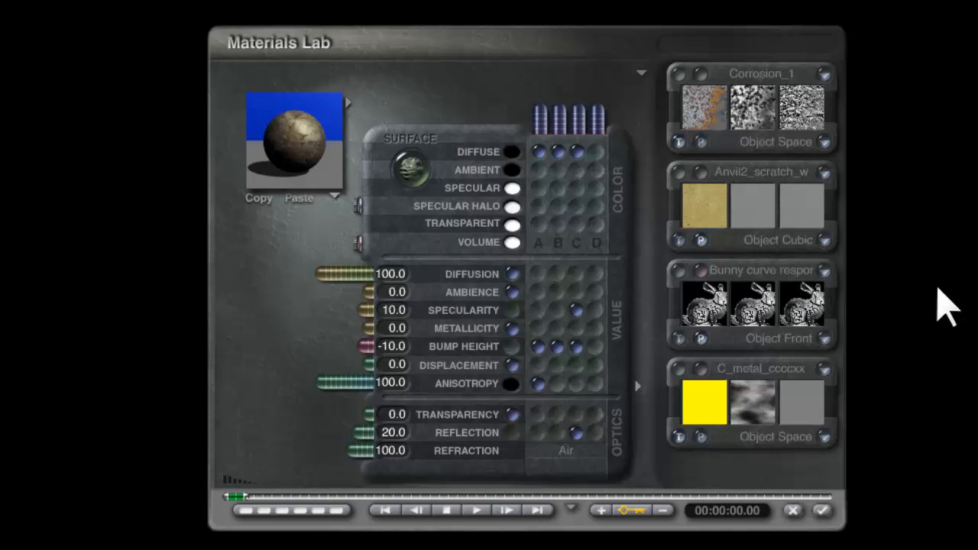
- Review texture C's picture and the mapping options of textures C and D, then accept the material and render the bunny
left_click(702, 290)
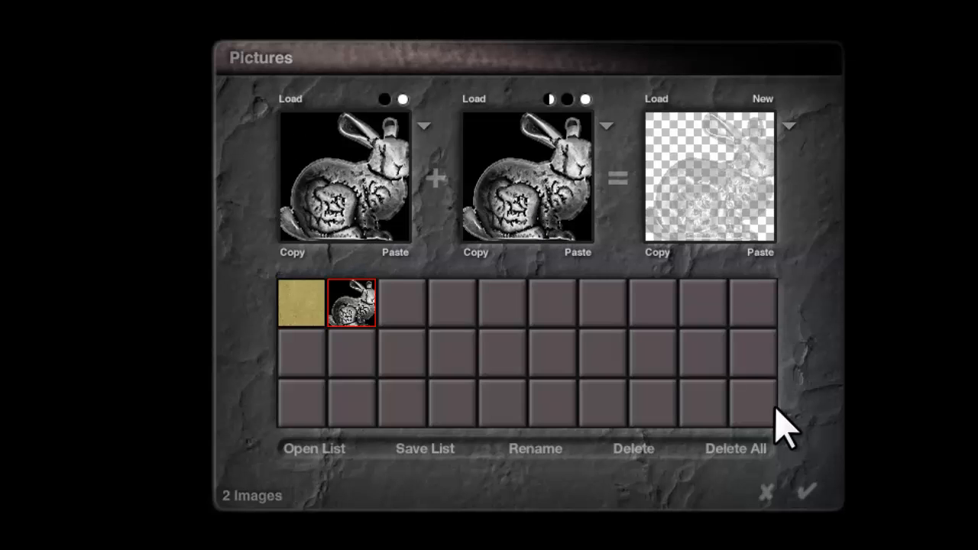
left_click(808, 492)
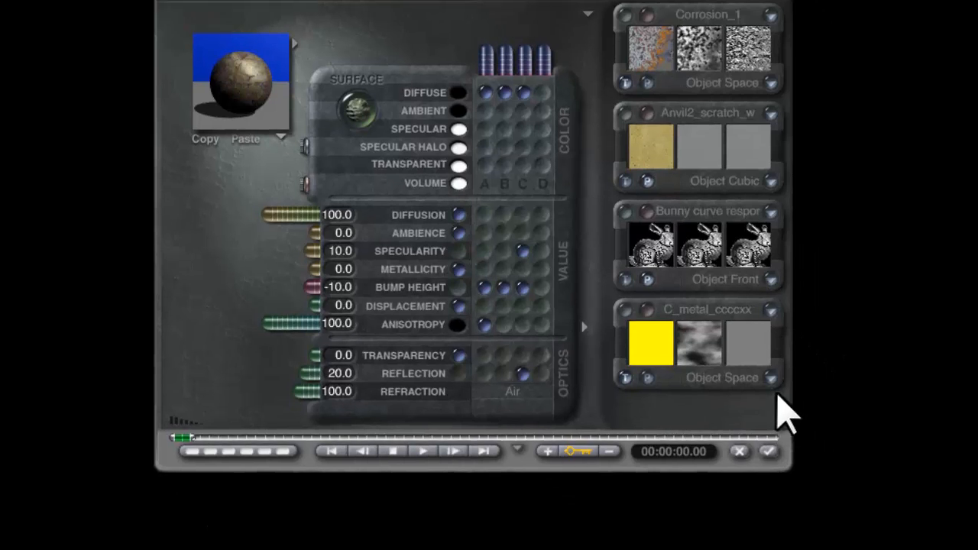
left_click(824, 437)
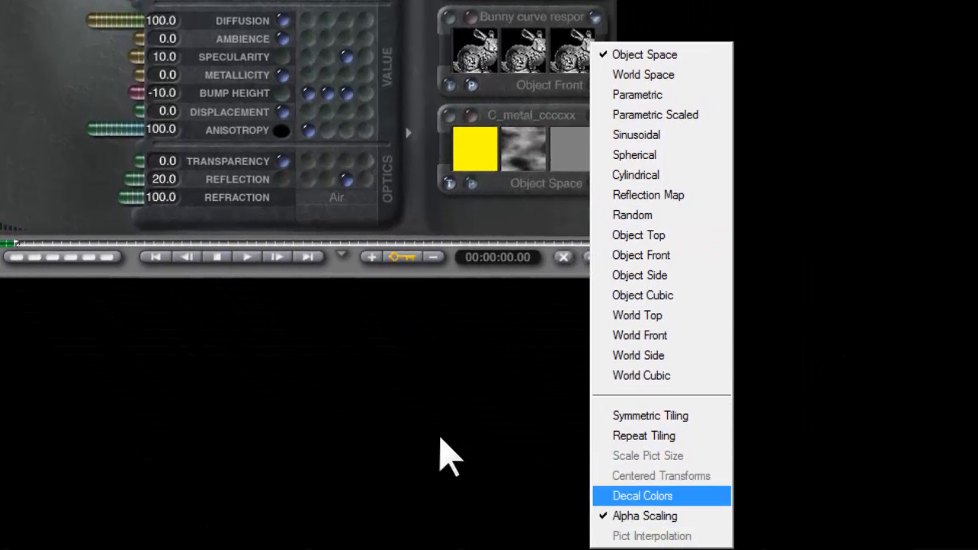
left_click(442, 445)
left_click(595, 87)
left_click(652, 522)
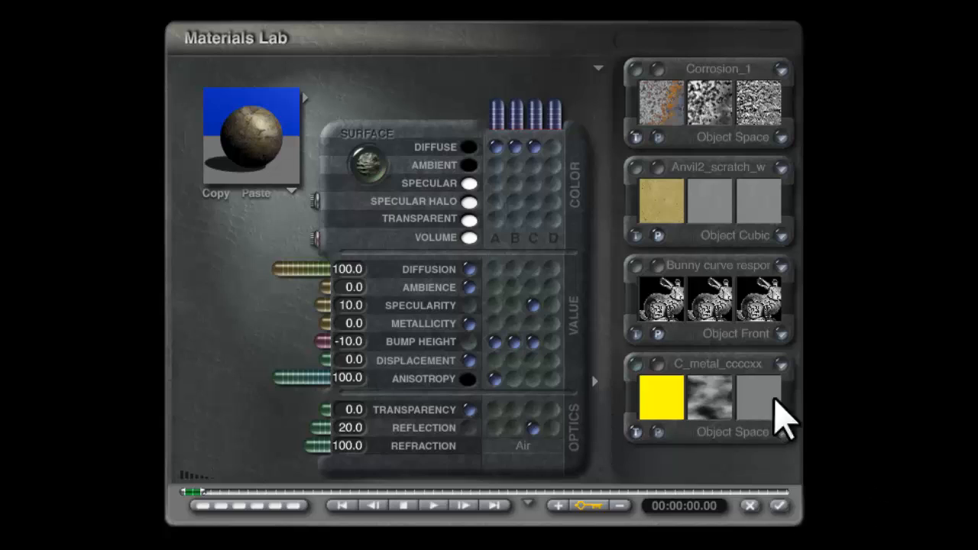
left_click(779, 506)
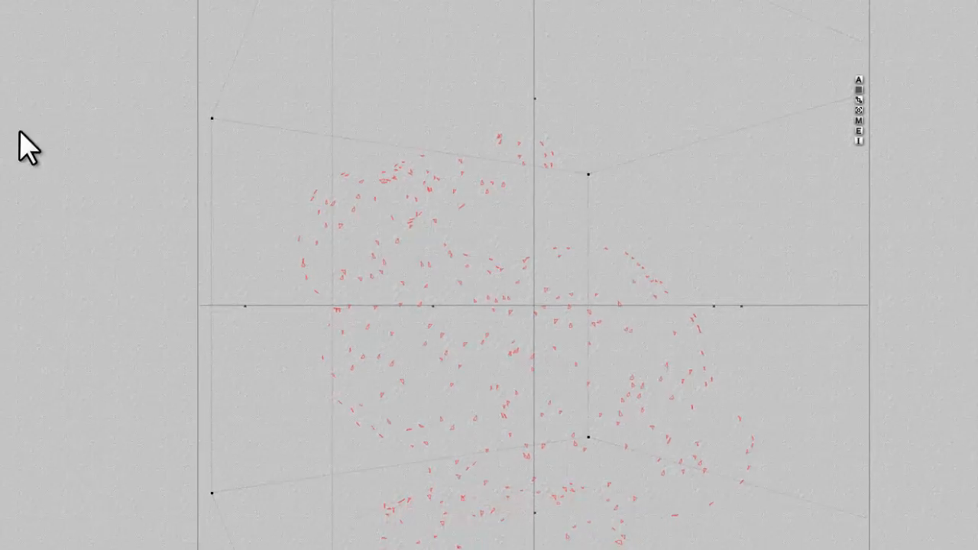
left_click(13, 229)
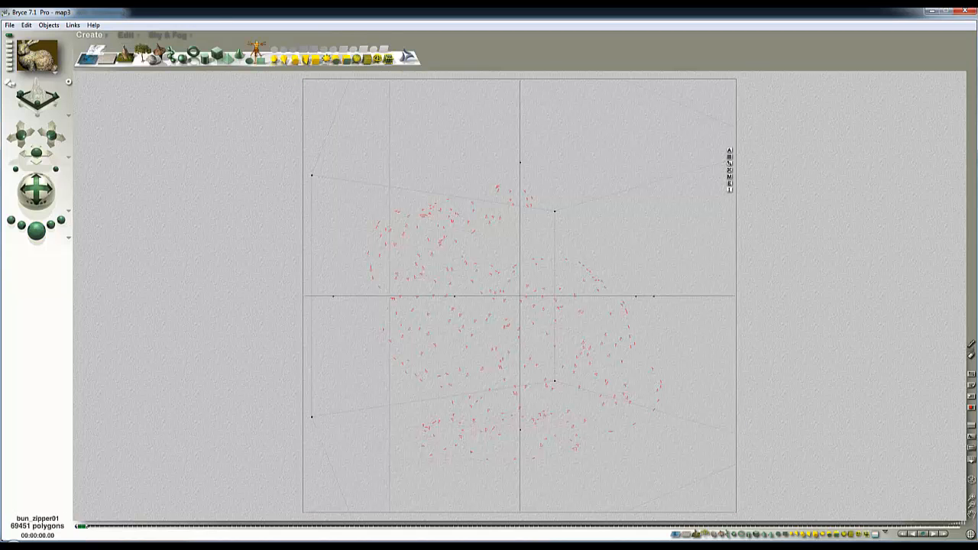
- Leave the scene without saving, and open texture A's picture for replacement in the material of the bunny textured with map2
key("ctrl+n")
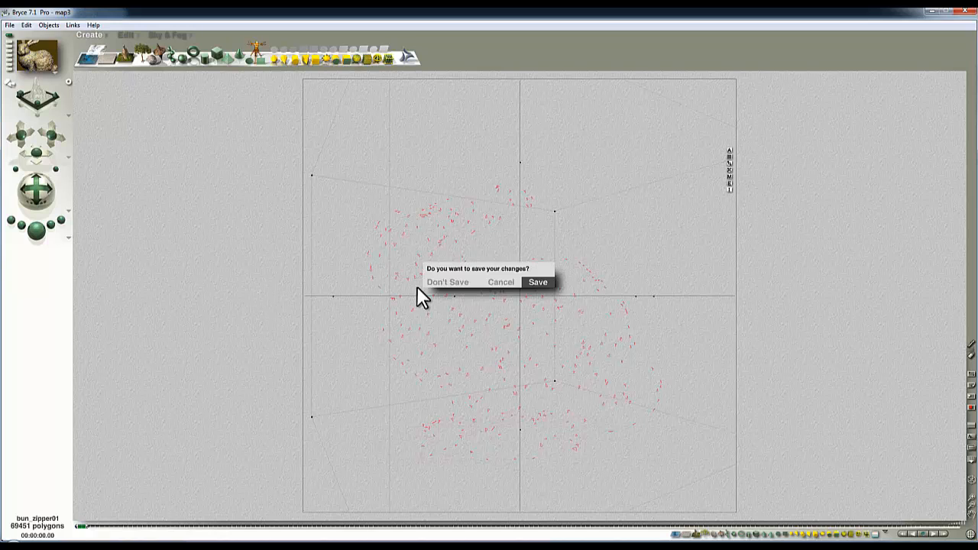
left_click(435, 282)
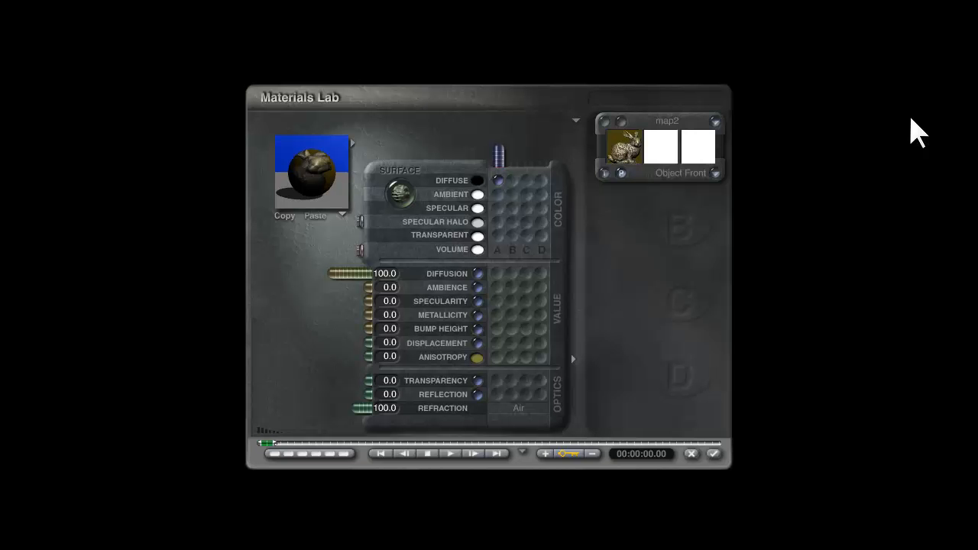
left_click(604, 129)
left_click(356, 301)
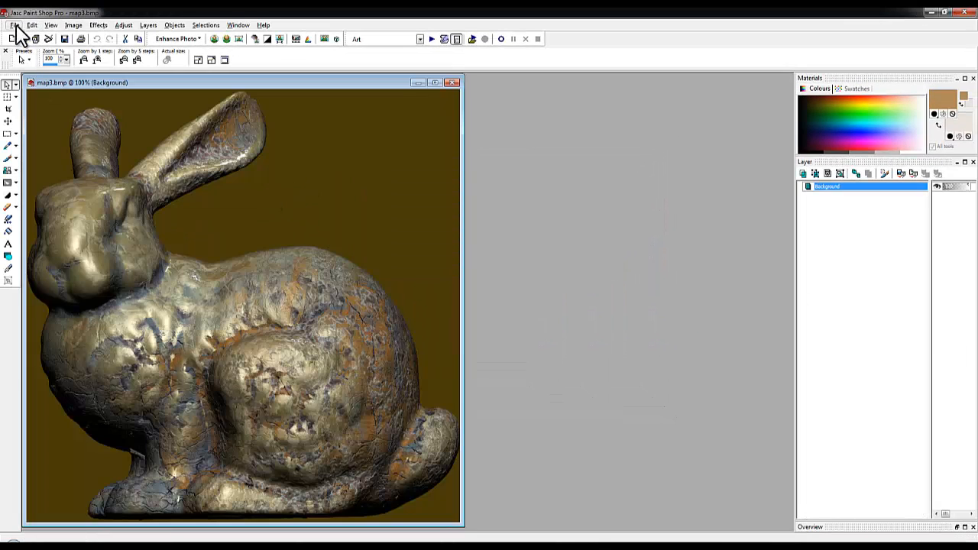
- Mirror map3.bmp in Paint Shop Pro and save a copy as map3.jpg in the +grab this folder
left_click(74, 24)
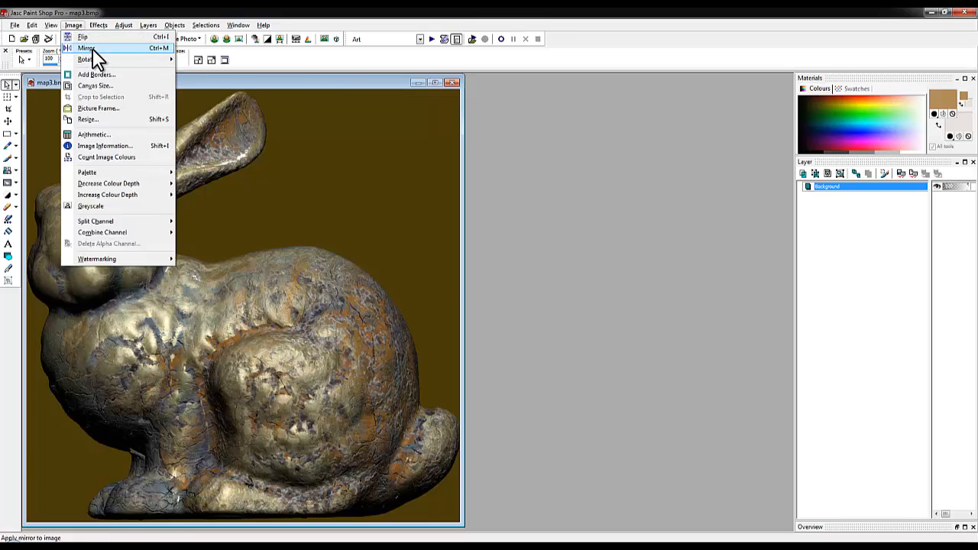
left_click(93, 47)
left_click(14, 25)
left_click(46, 127)
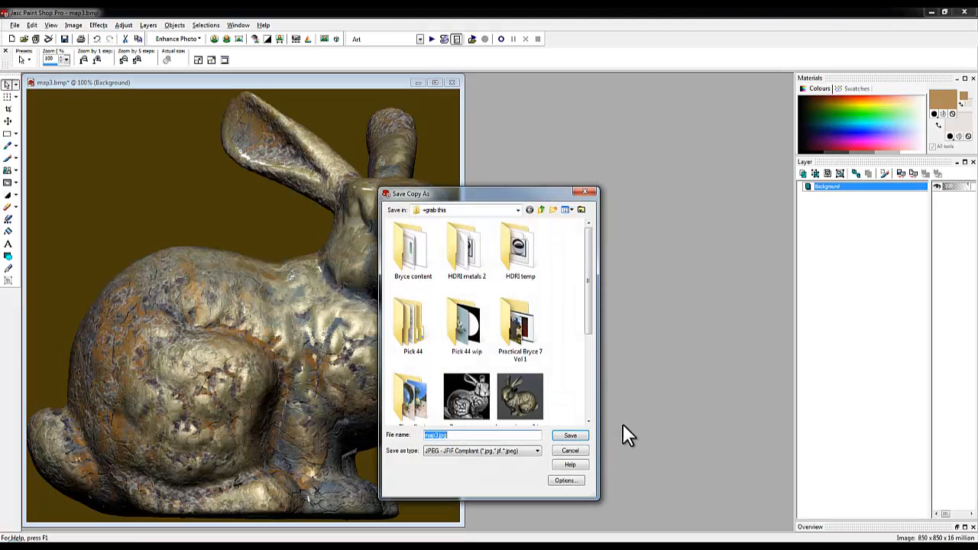
left_click(572, 438)
left_click(513, 283)
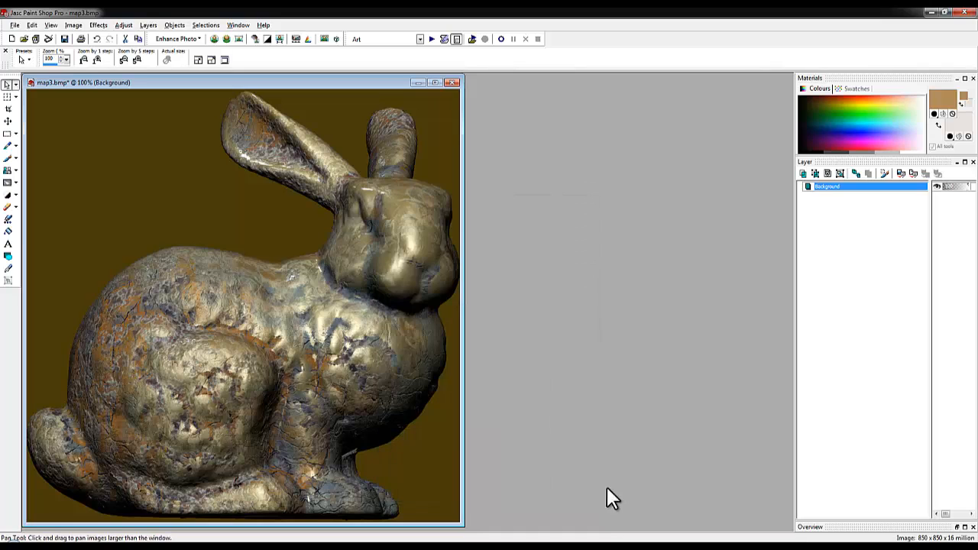
- Switch back to Bryce, load map3.jpg as texture A's picture in place of map2, and accept the material
mouse_move(663, 544)
left_click(609, 503)
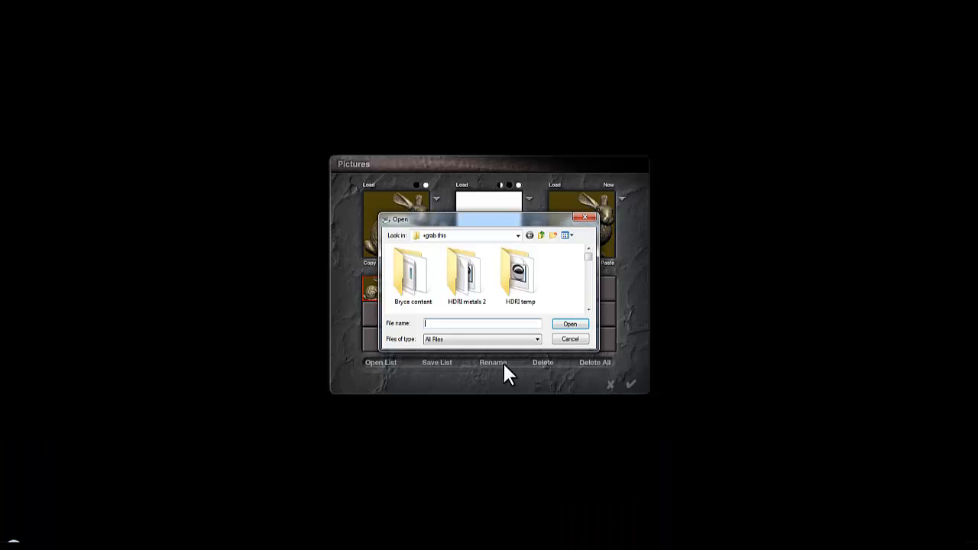
left_click_drag(625, 250, 639, 312)
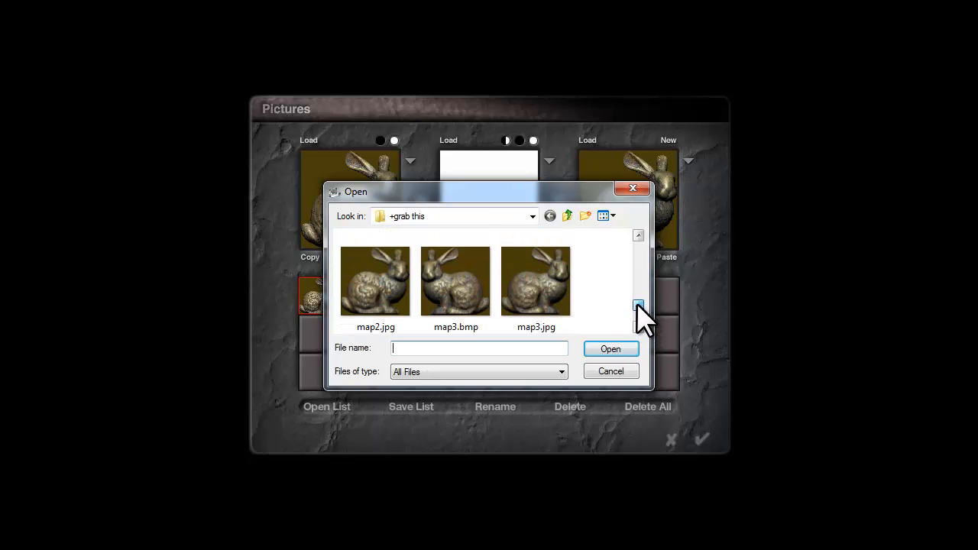
left_click(525, 292)
left_click(616, 352)
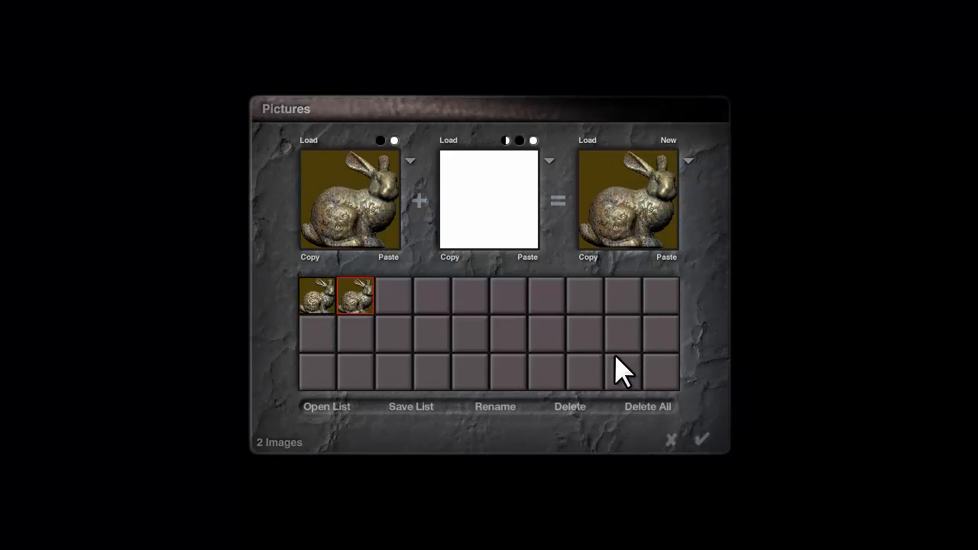
left_click(709, 441)
left_click(715, 453)
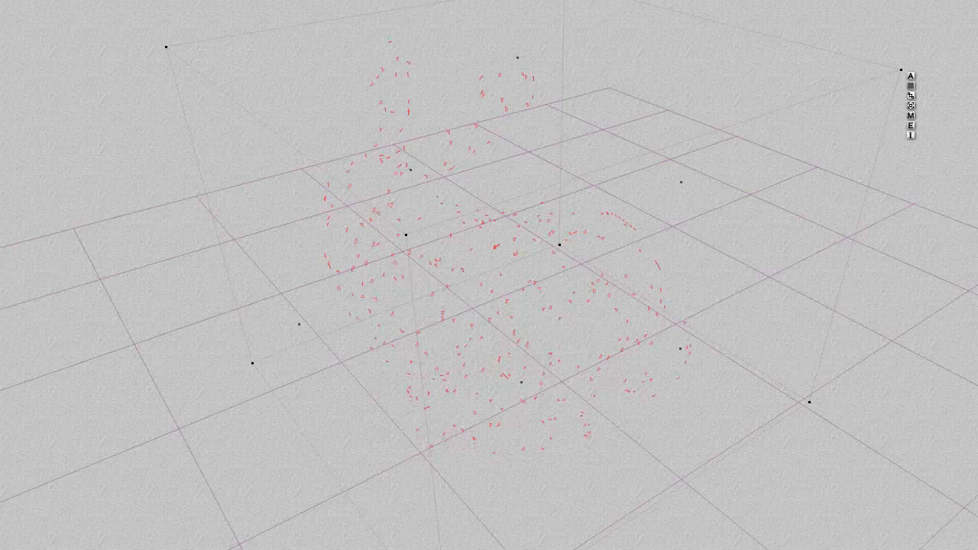